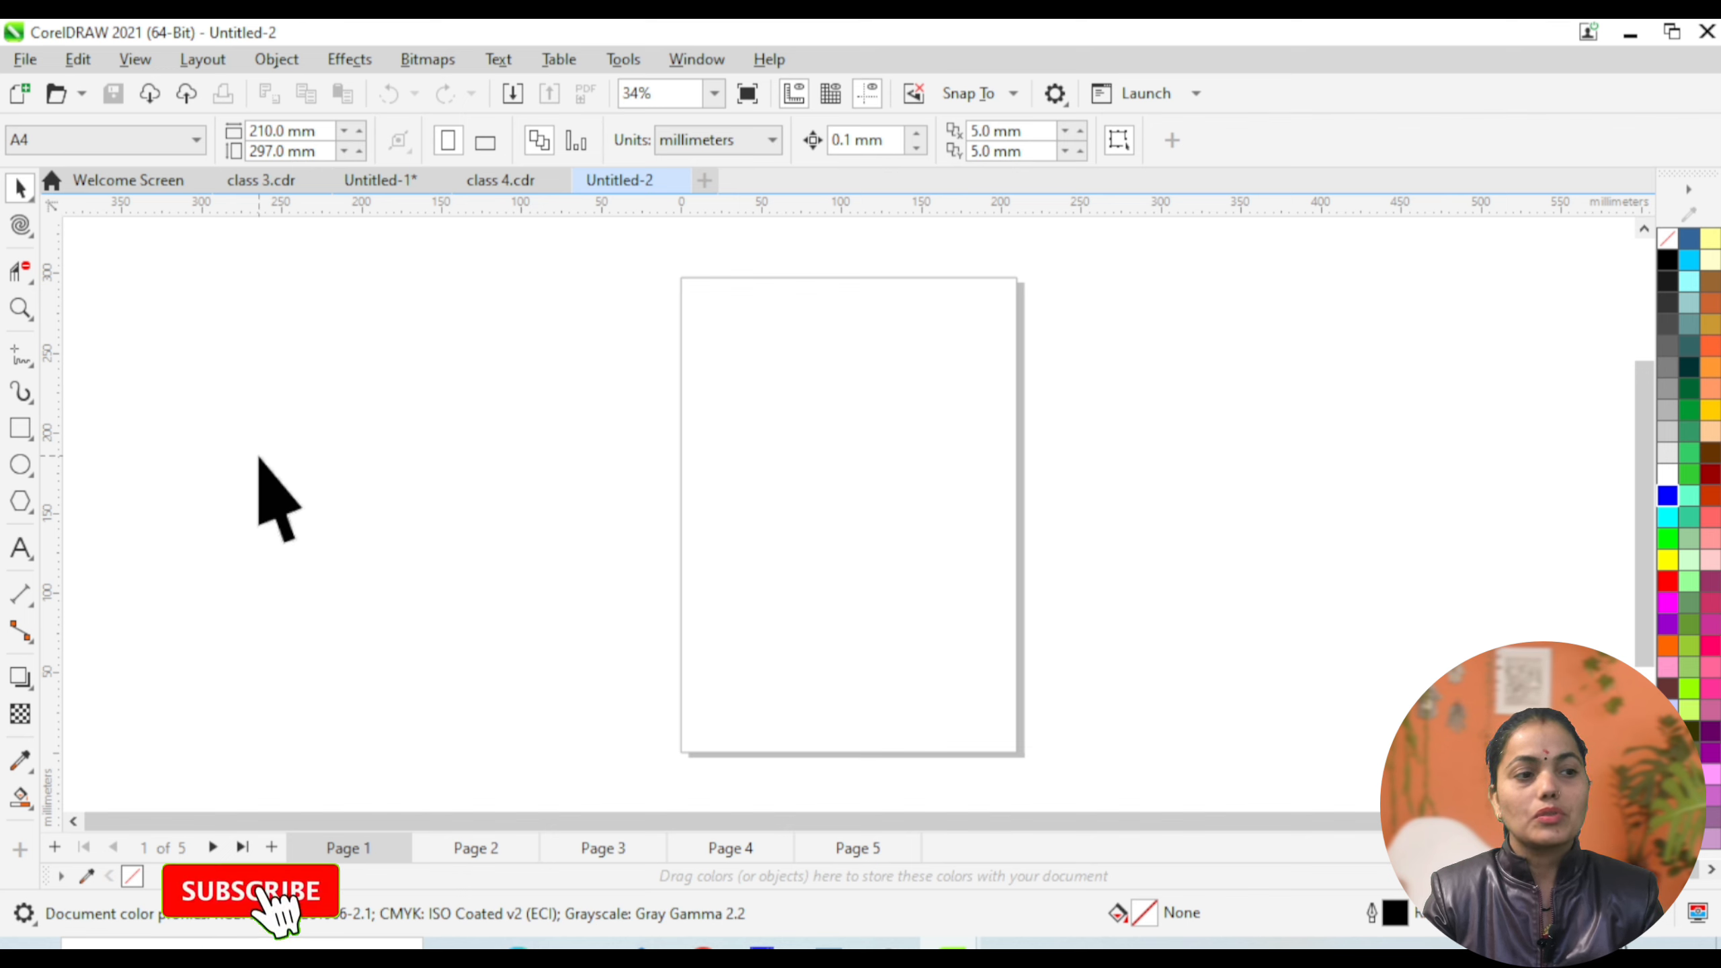
pyautogui.click(22, 224)
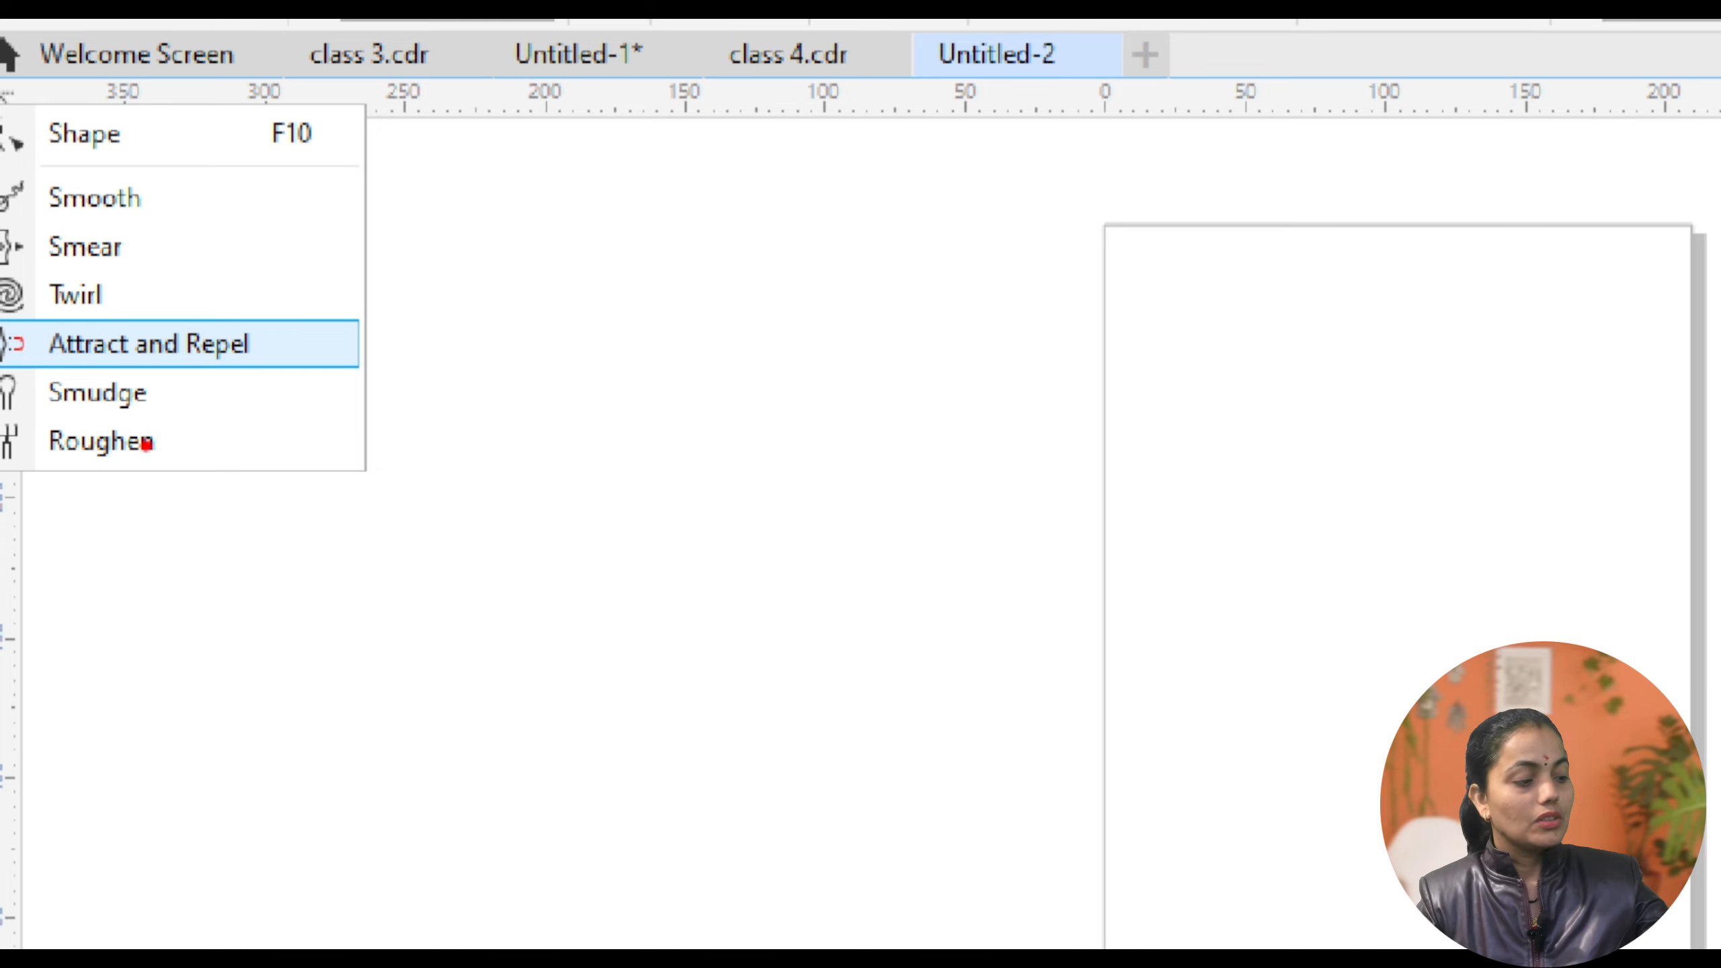
pyautogui.press('Escape')
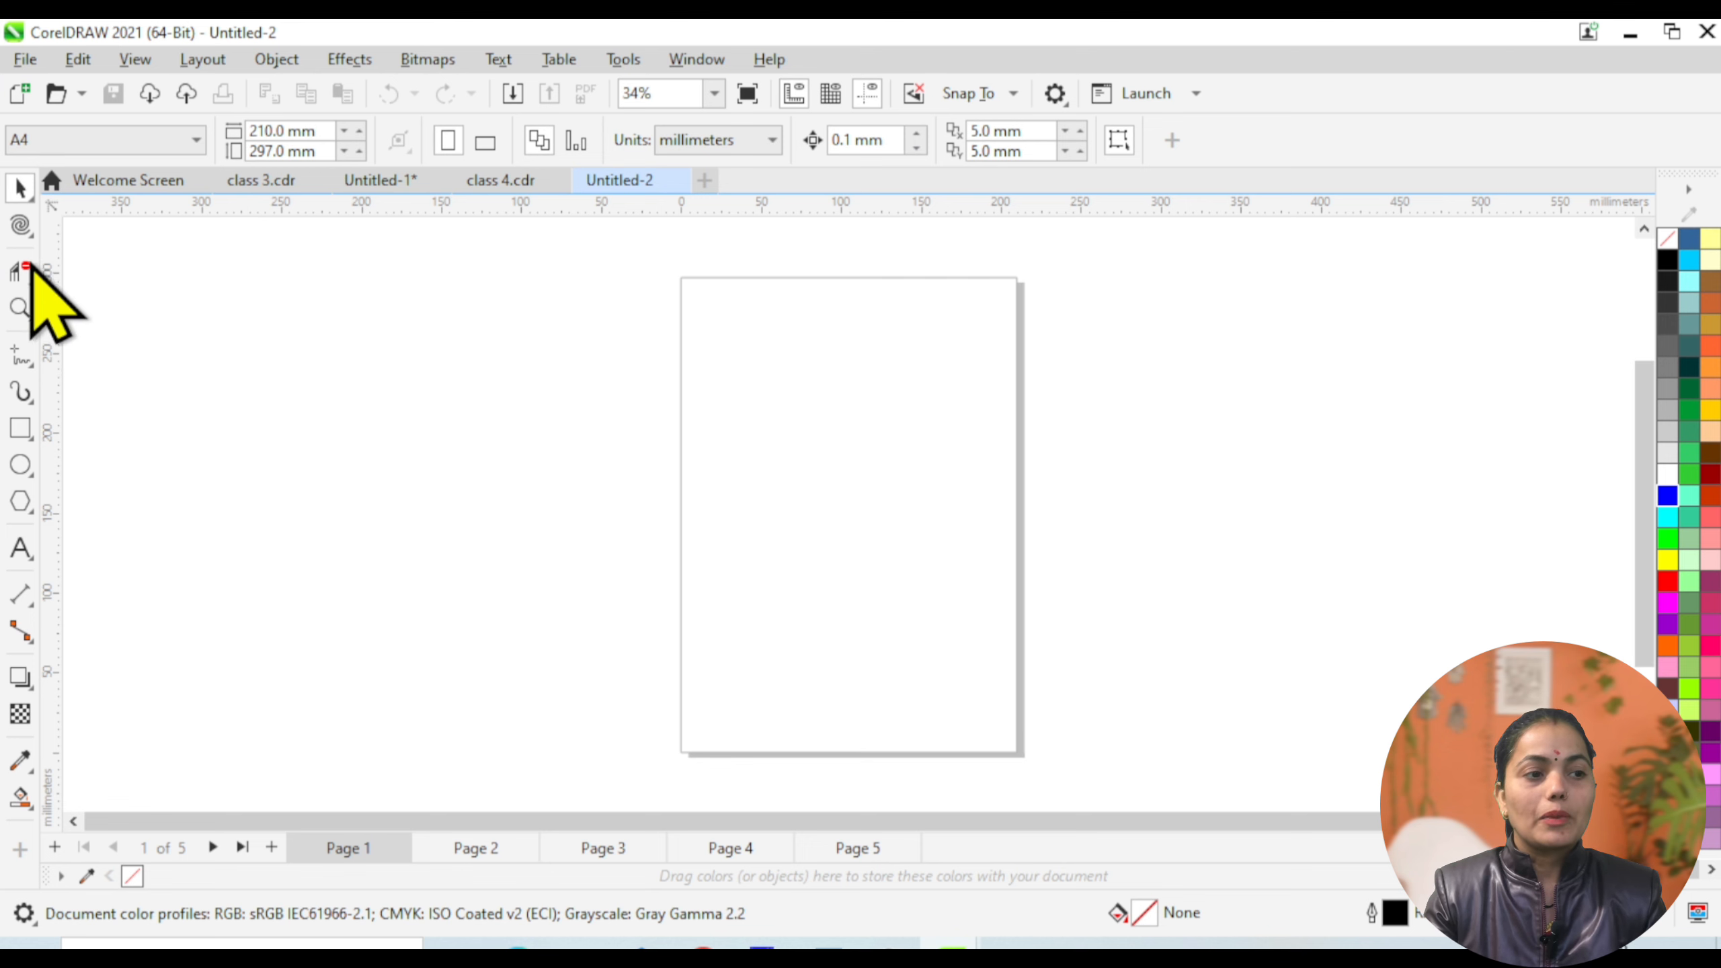
pyautogui.click(25, 234)
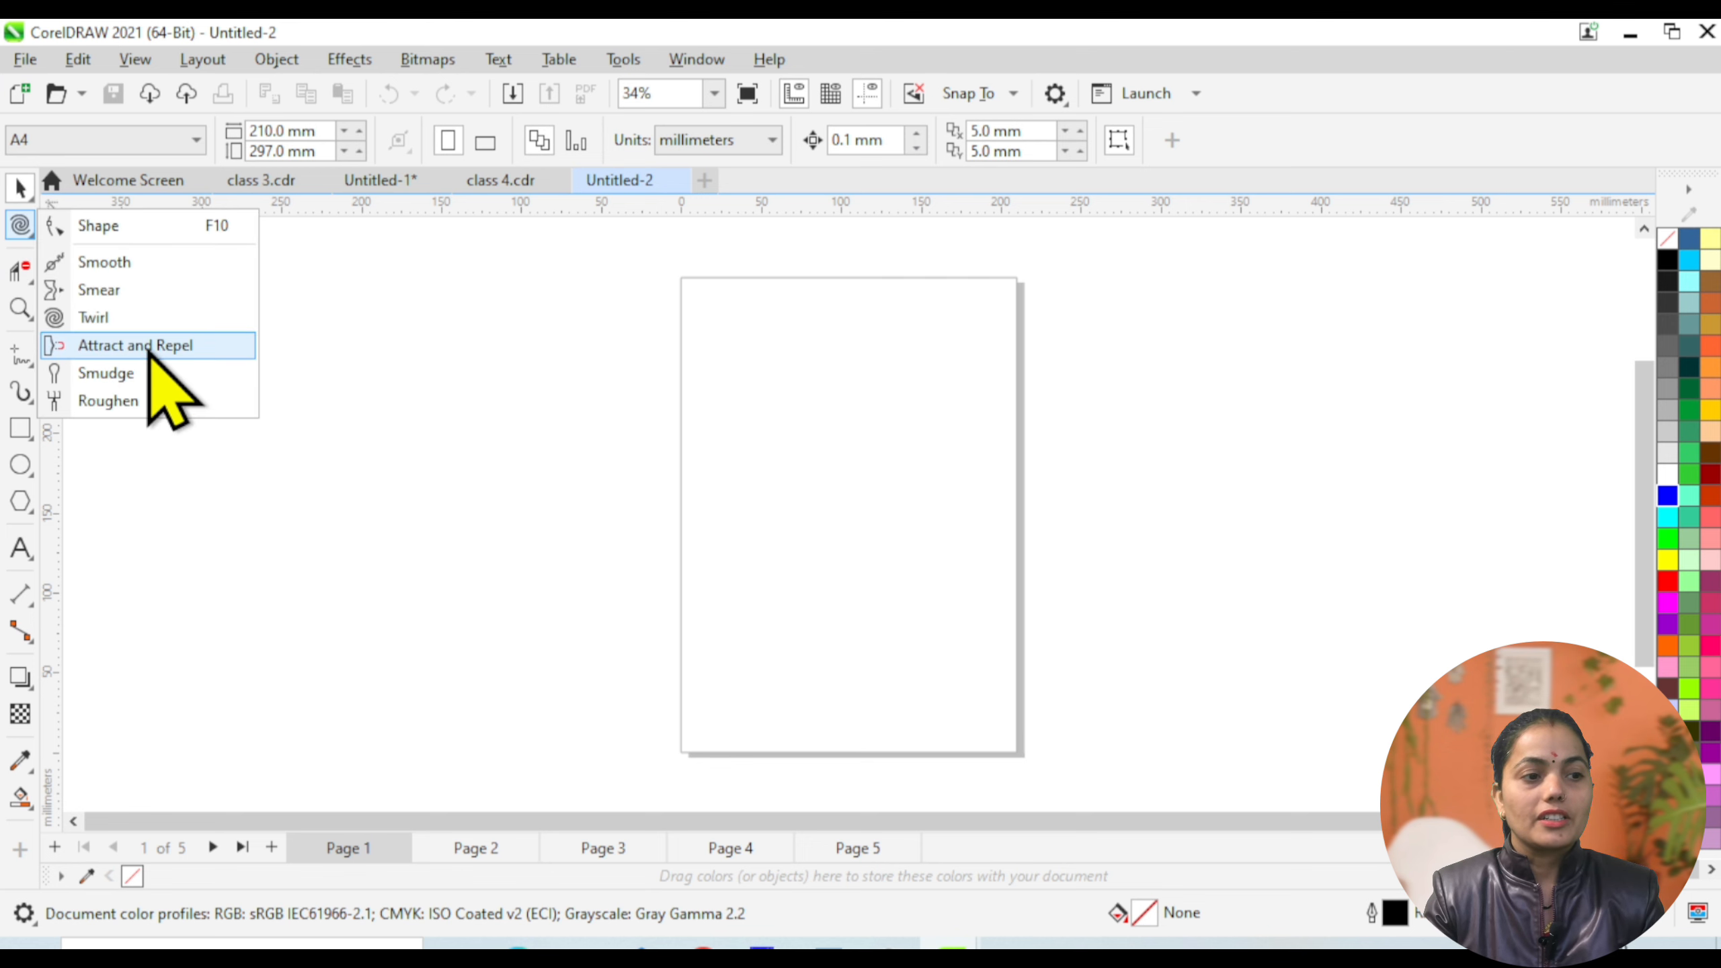
pyautogui.click(345, 399)
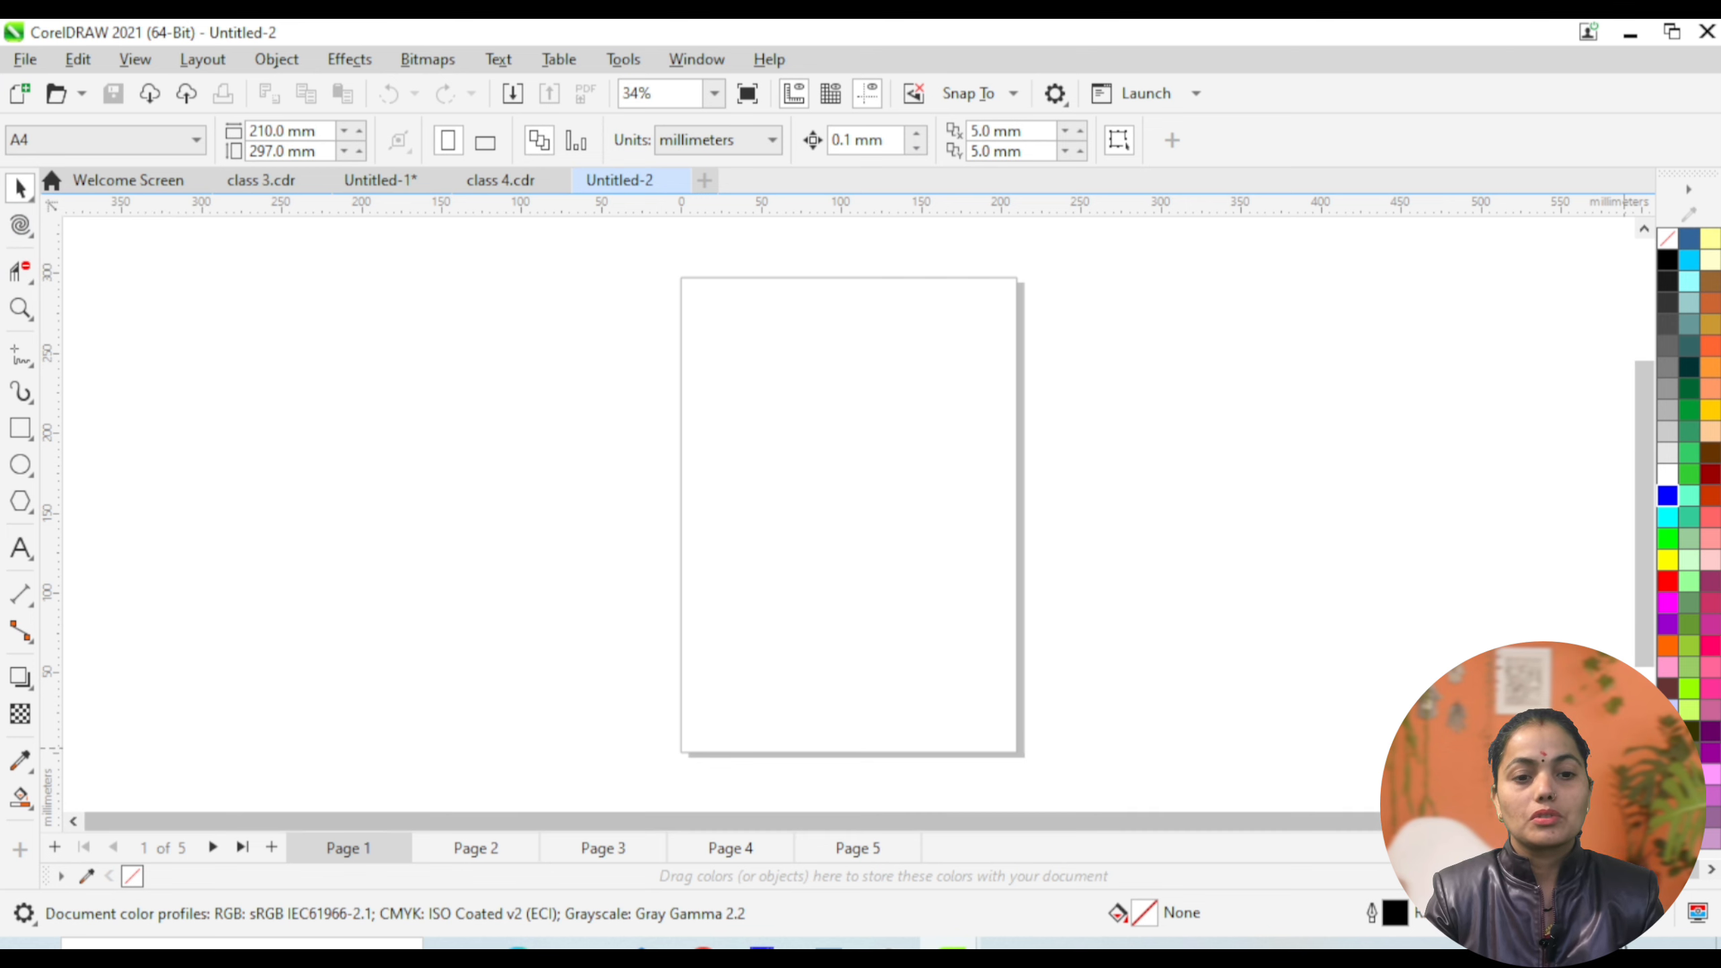
# Draw a rectangle about 575 by 141 mm in the empty area beside the page and fill it with blue.
pyautogui.click(1624, 821)
pyautogui.click(1623, 821)
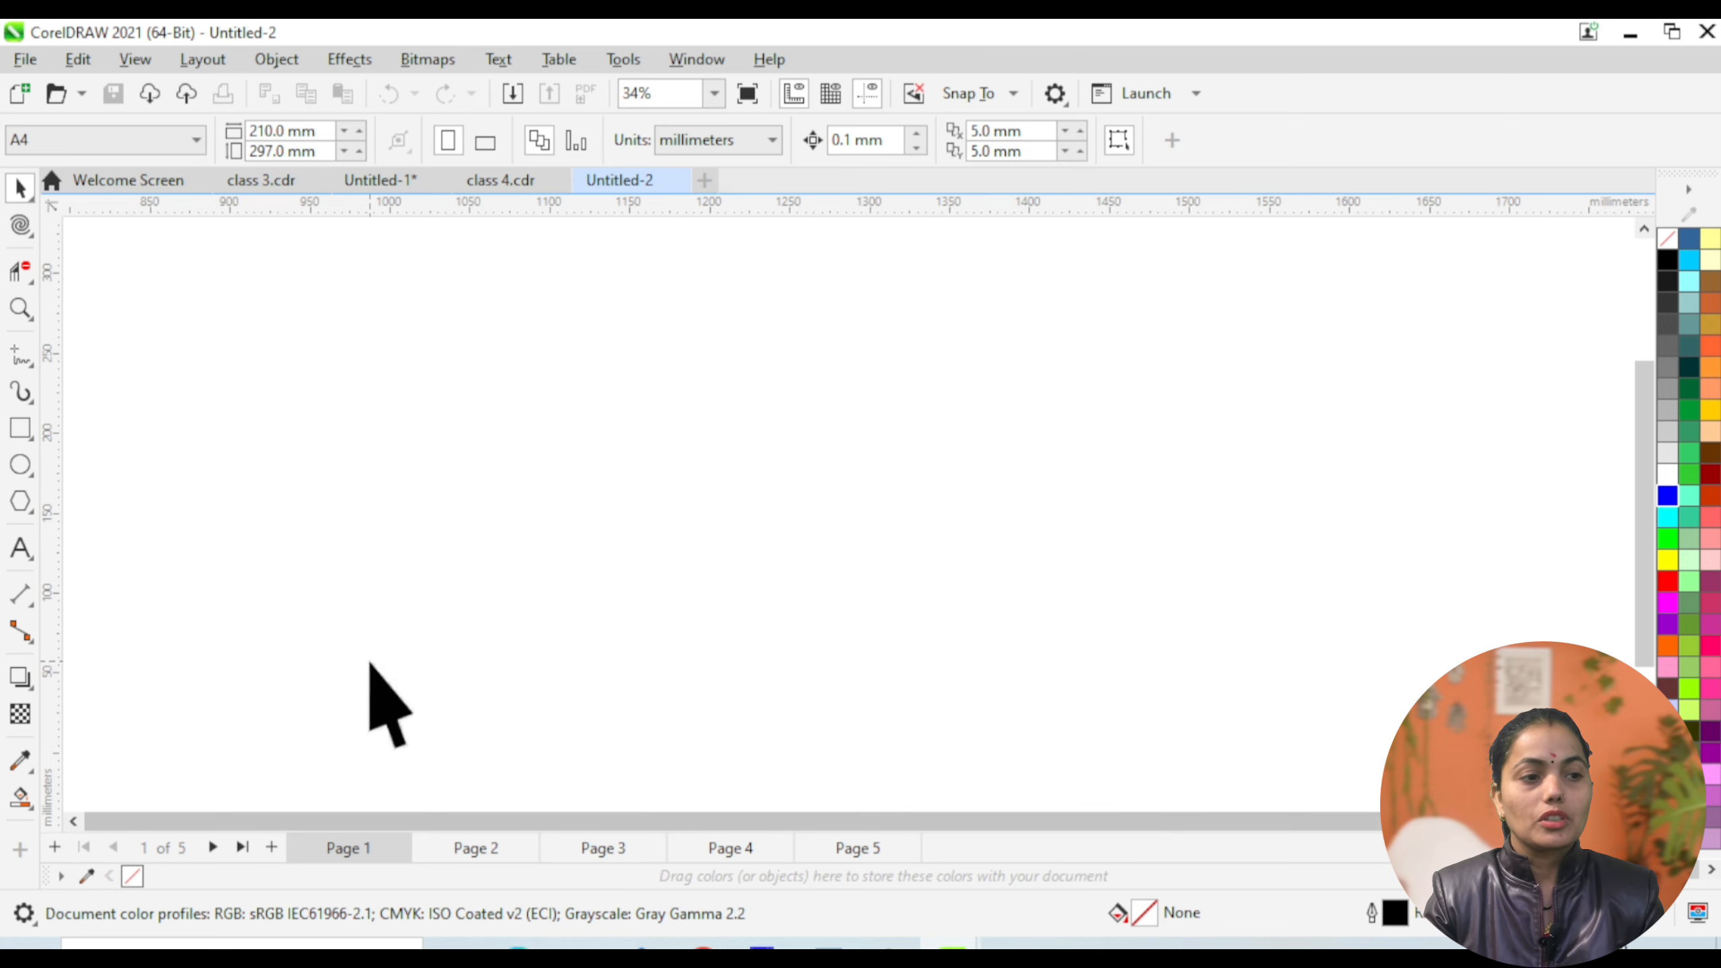
pyautogui.click(19, 431)
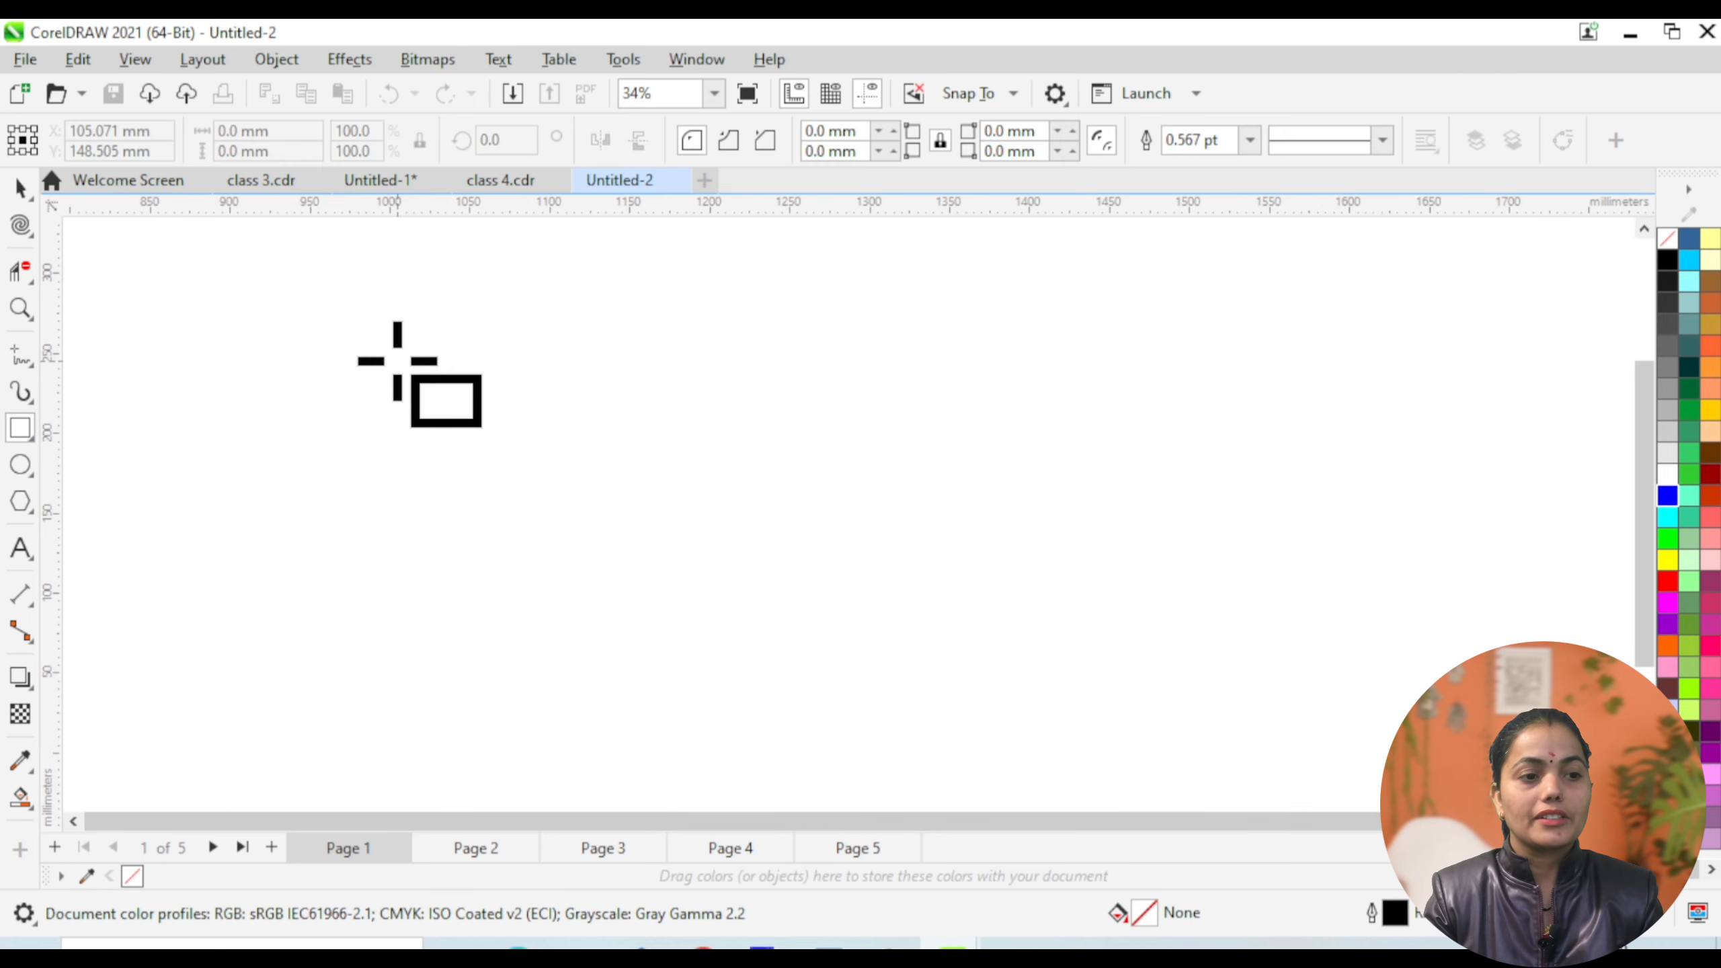
pyautogui.moveTo(398, 361); pyautogui.dragTo(1316, 586)
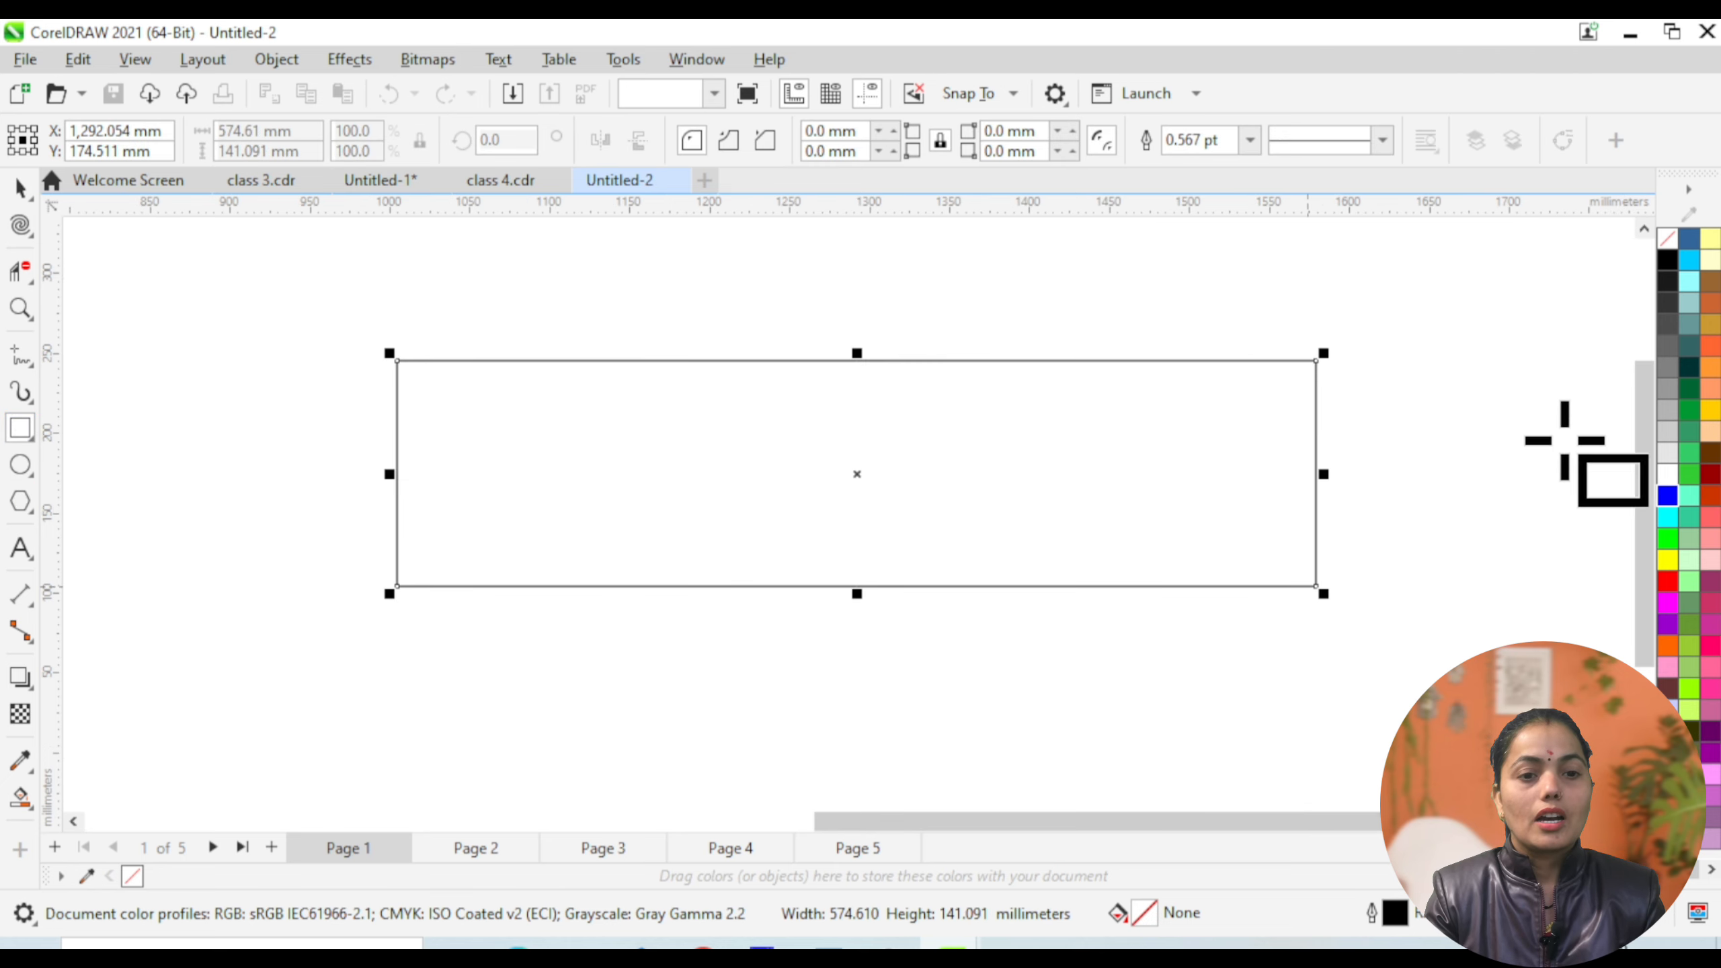
pyautogui.click(1668, 497)
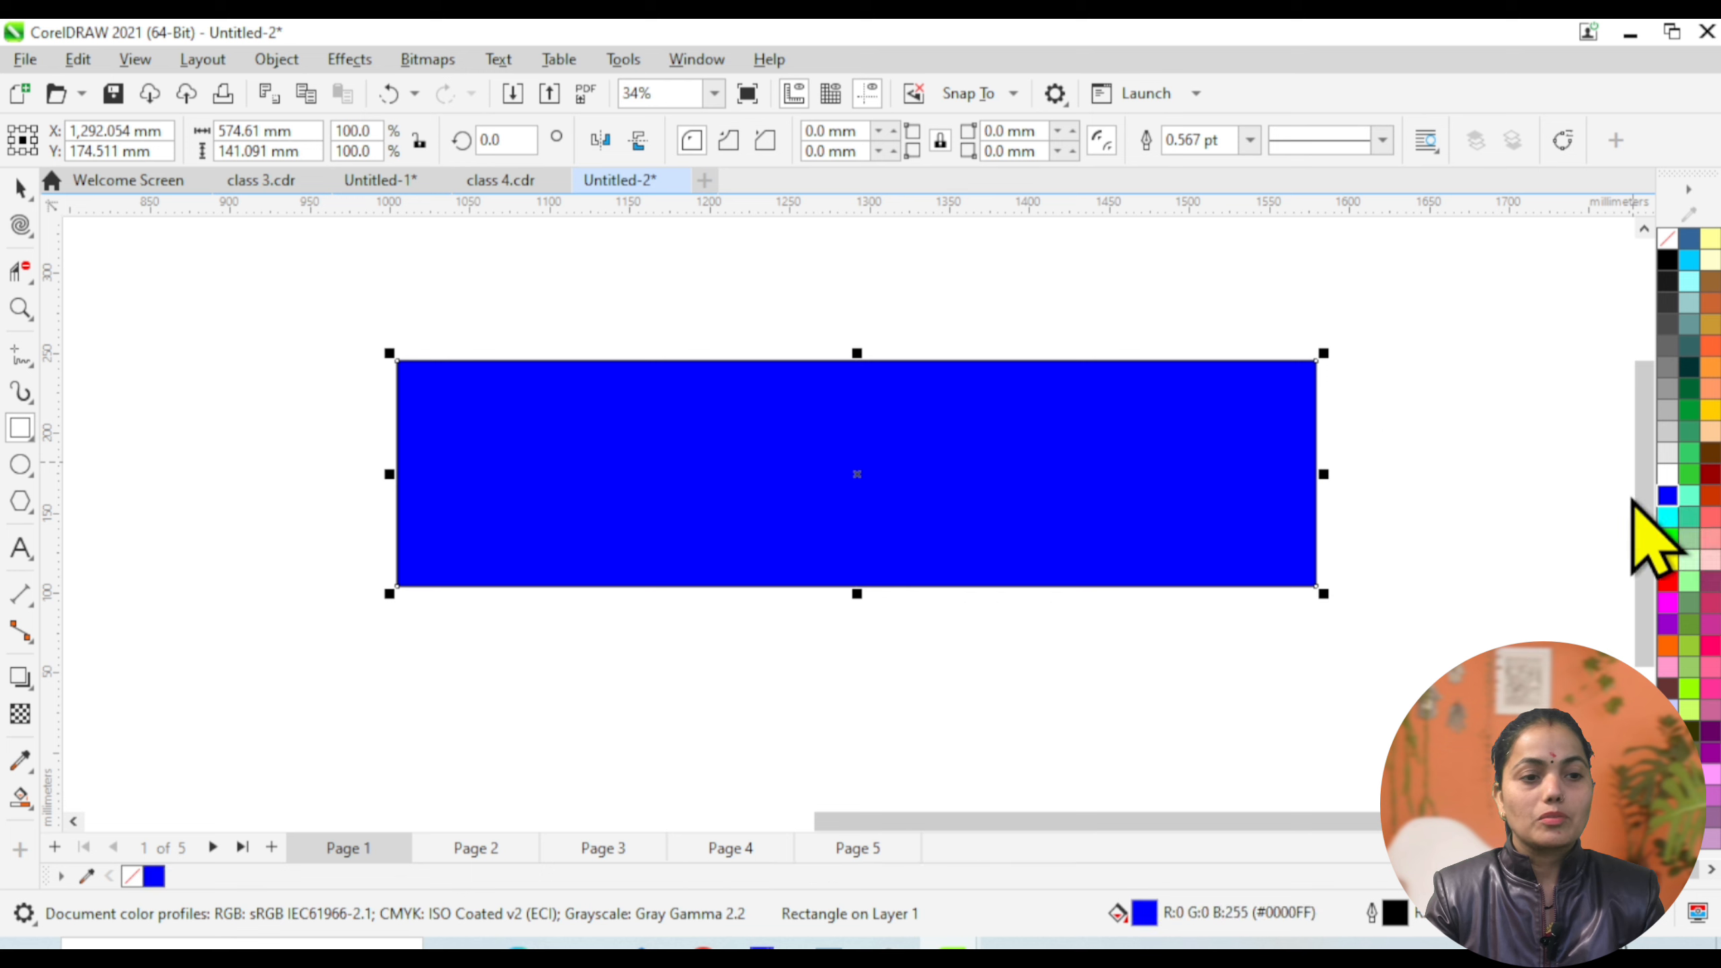
# Use the Twirl tool to add three spaced spirals along the blue rectangle's bottom edge.
pyautogui.click(23, 229)
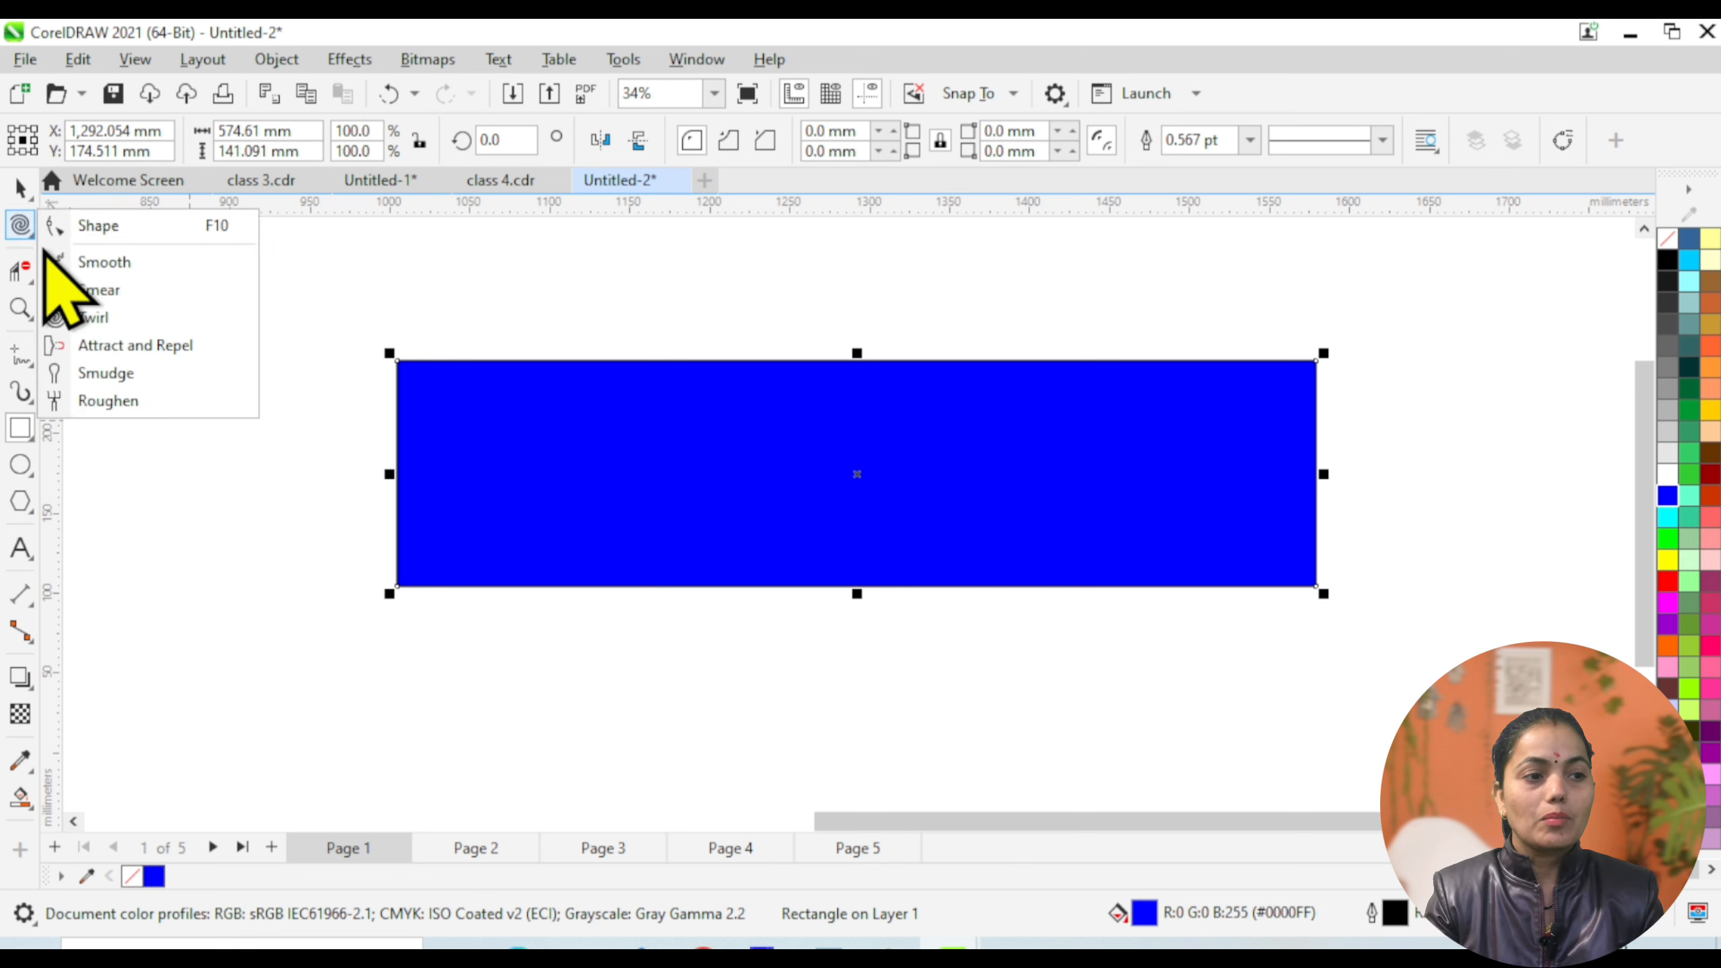
pyautogui.click(93, 318)
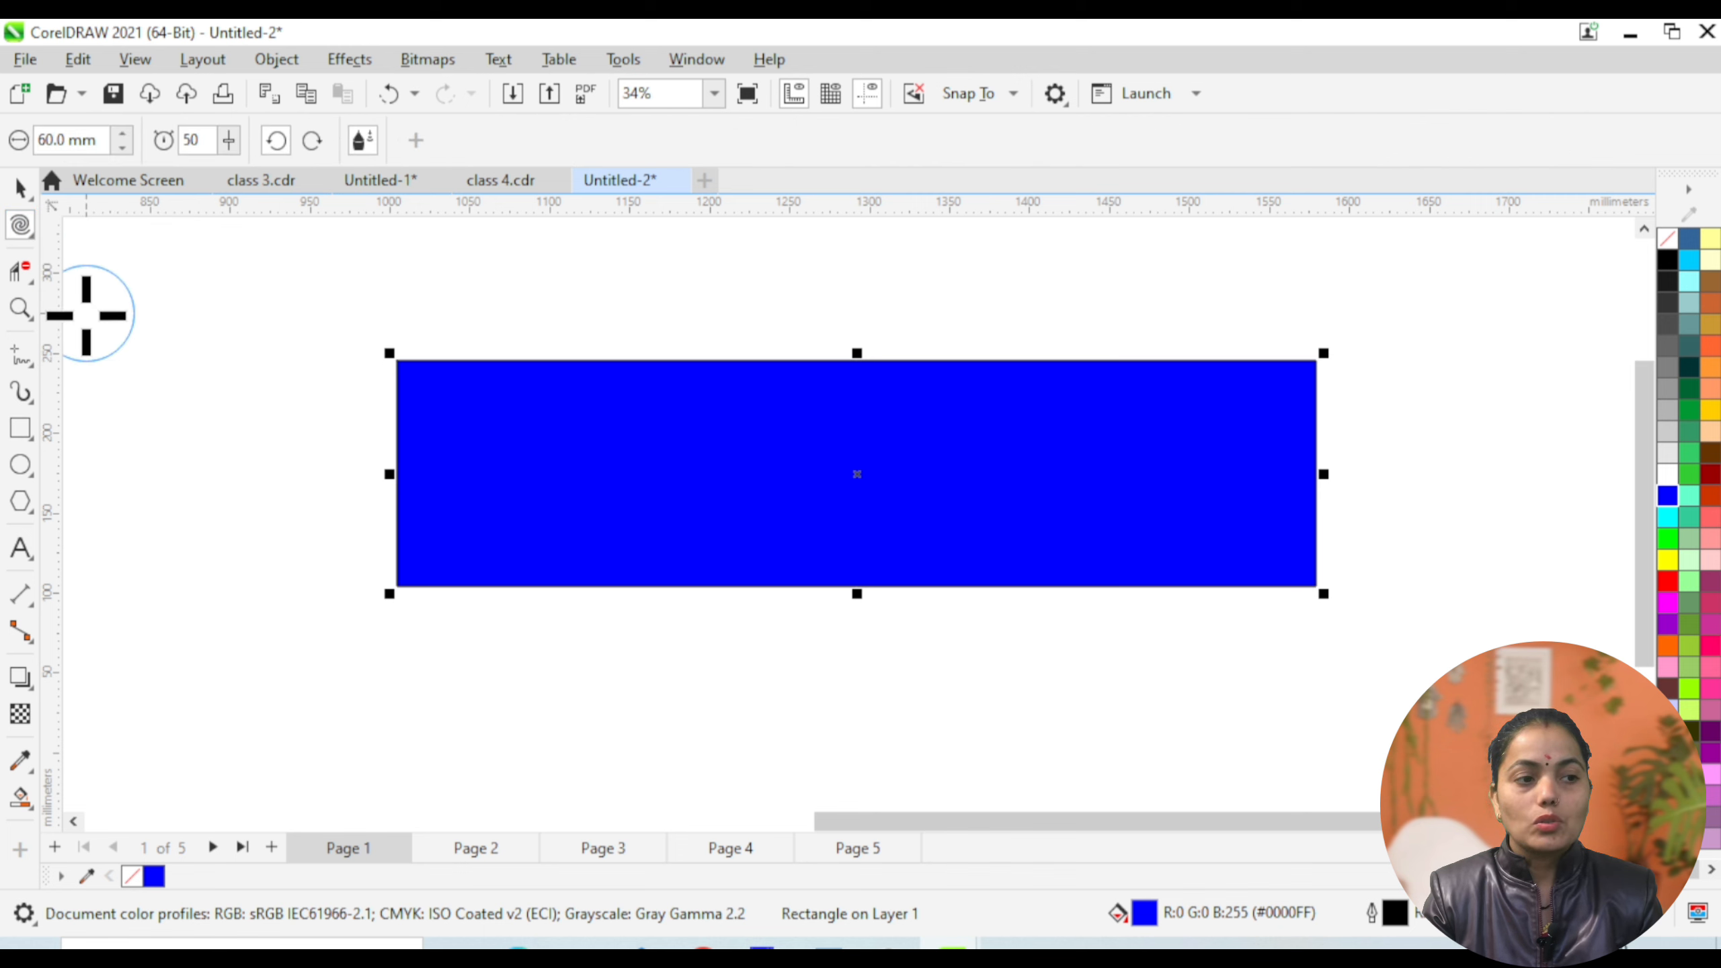
pyautogui.moveTo(488, 584); pyautogui.dragTo(488, 584)
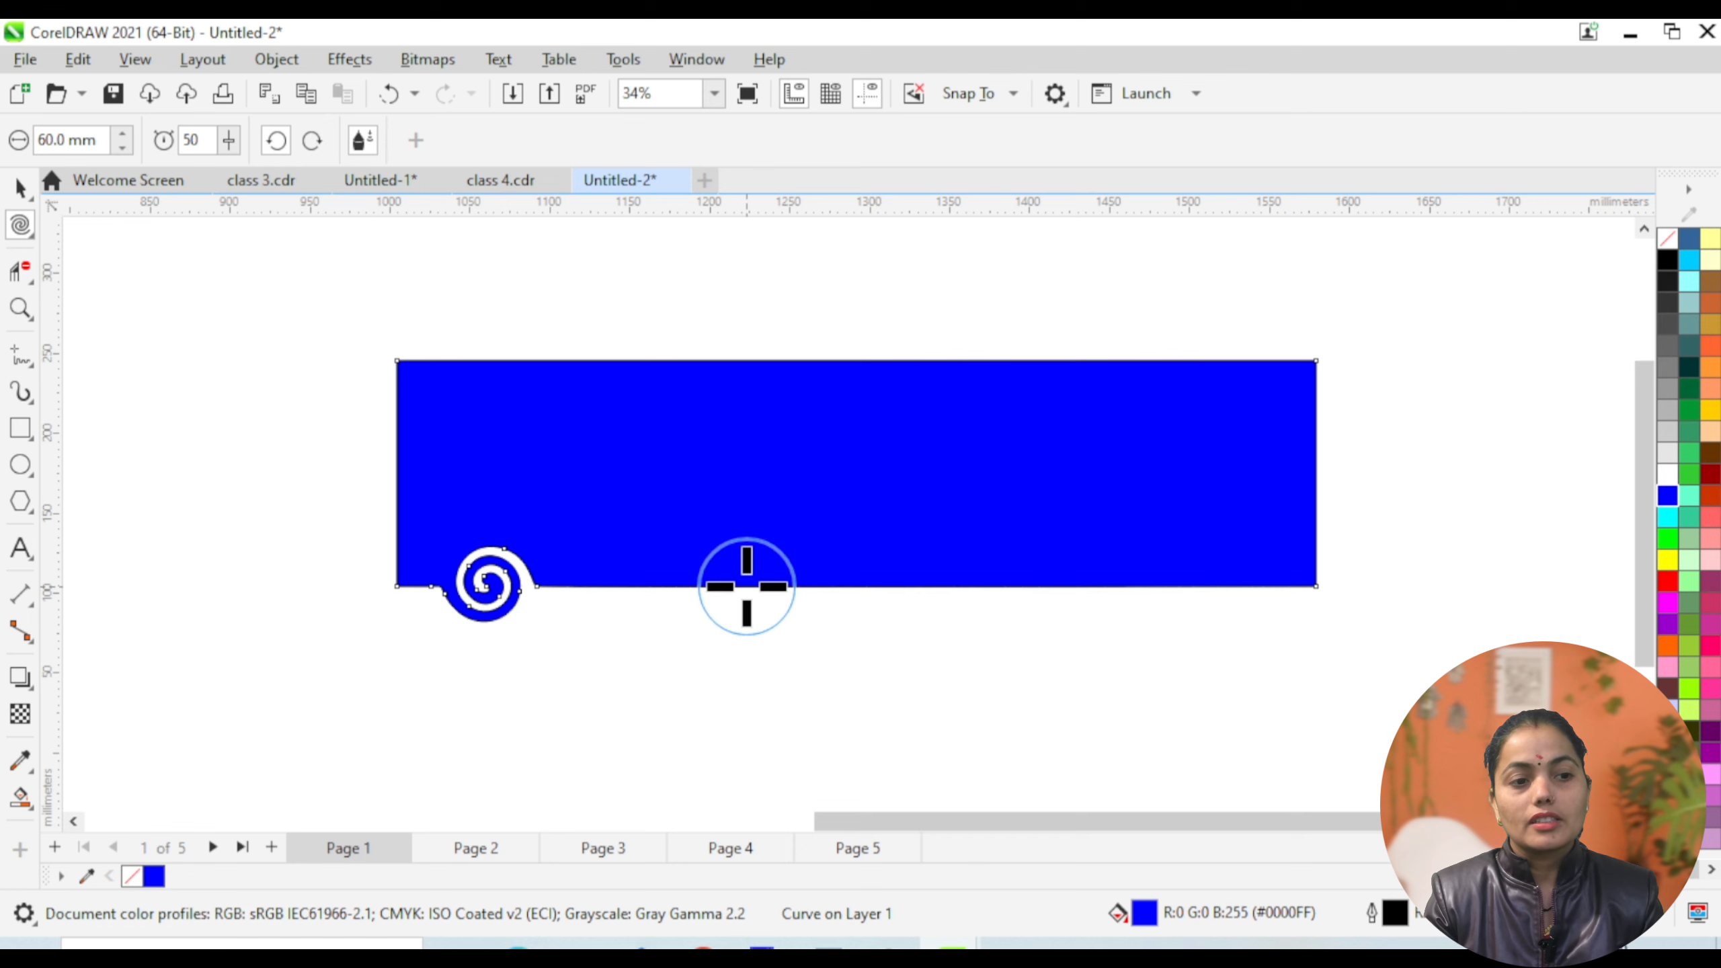
pyautogui.moveTo(747, 585); pyautogui.dragTo(749, 585)
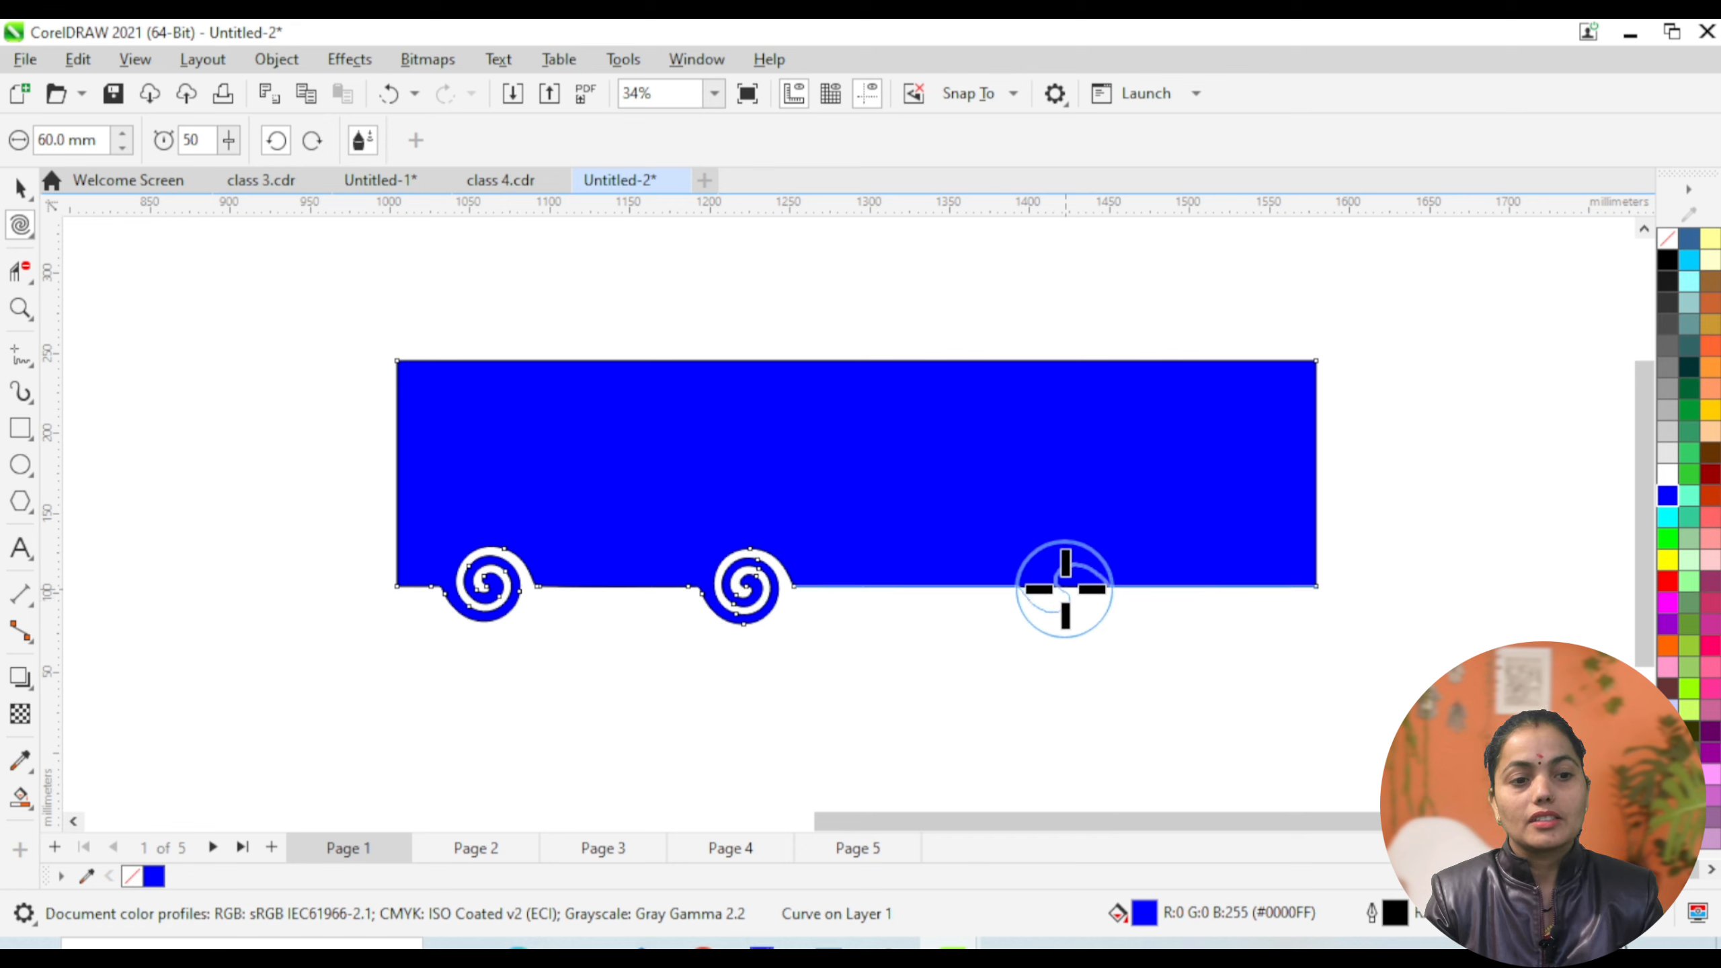
pyautogui.moveTo(1065, 588); pyautogui.dragTo(1065, 588)
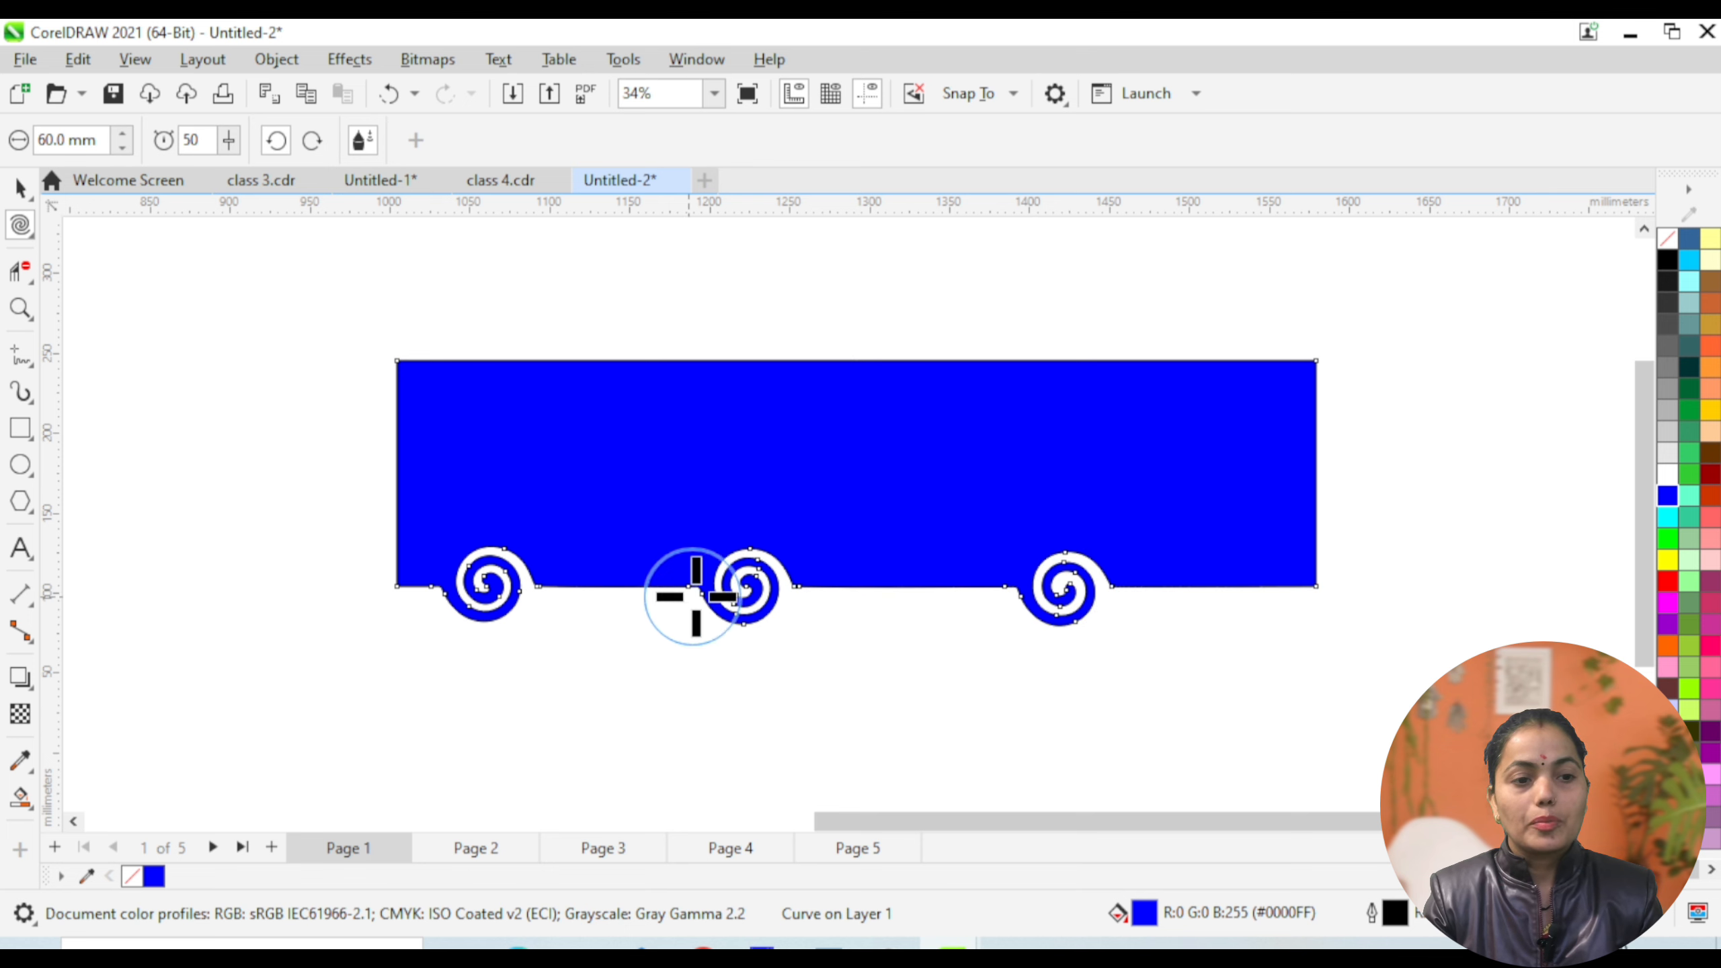
# Use the Attract and Repel tool to flatten the left and middle spirals on the rectangle's bottom edge.
pyautogui.click(30, 232)
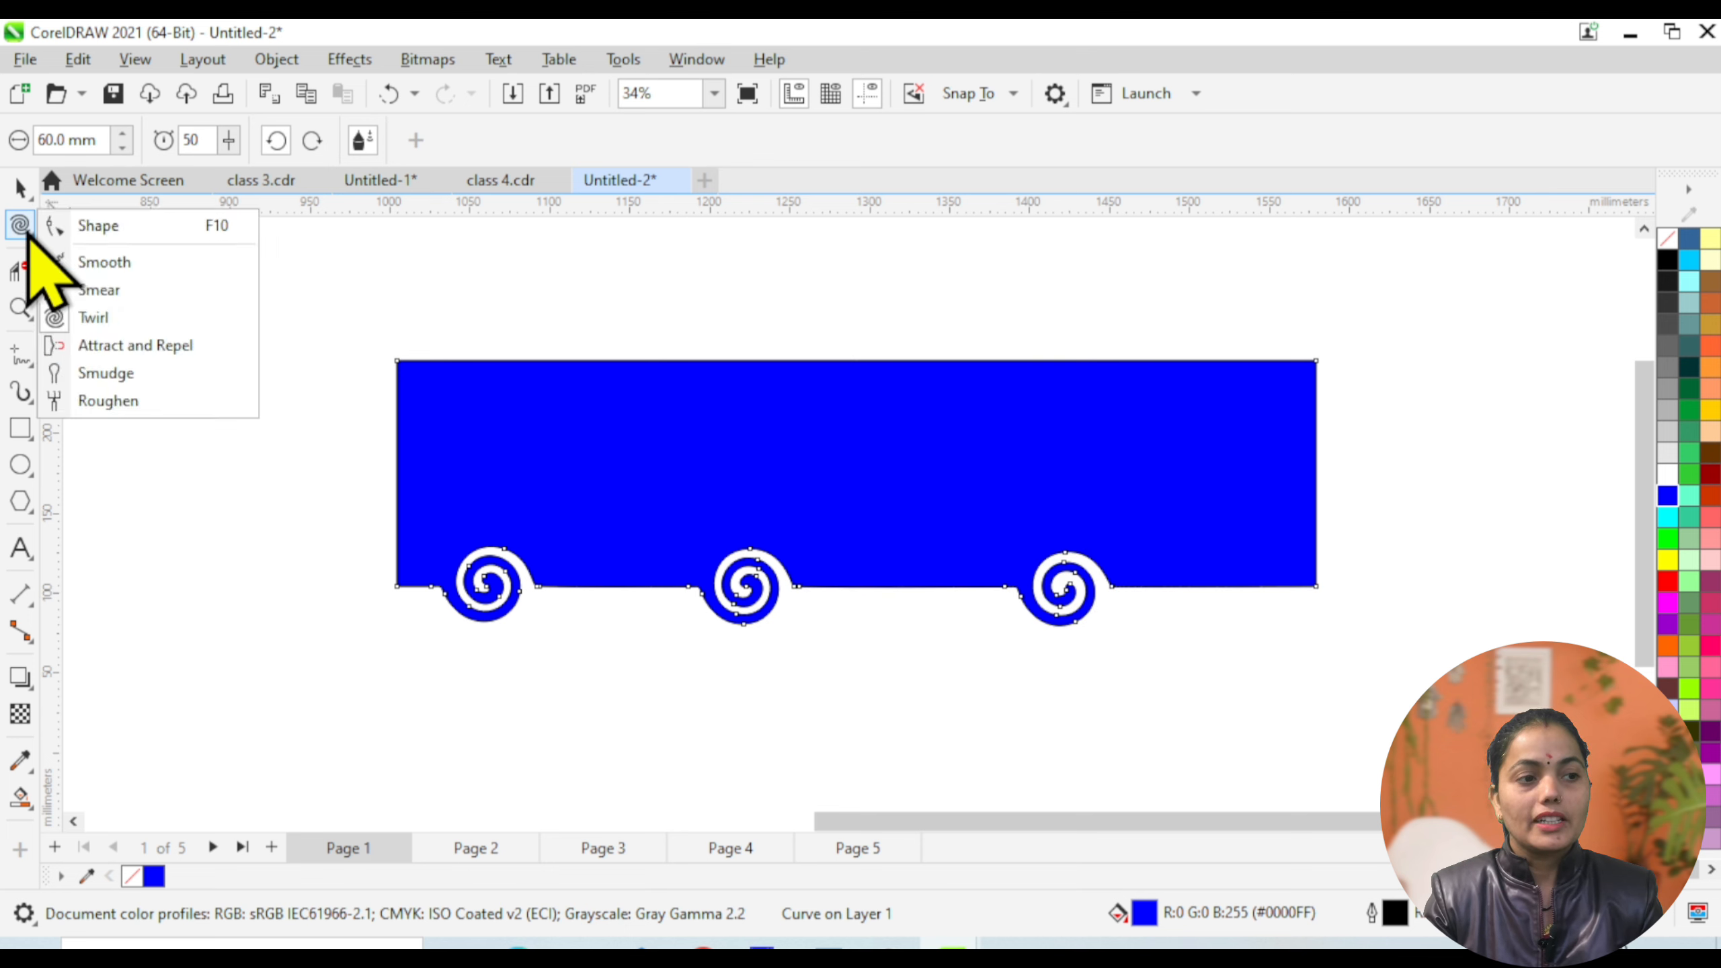
pyautogui.click(116, 347)
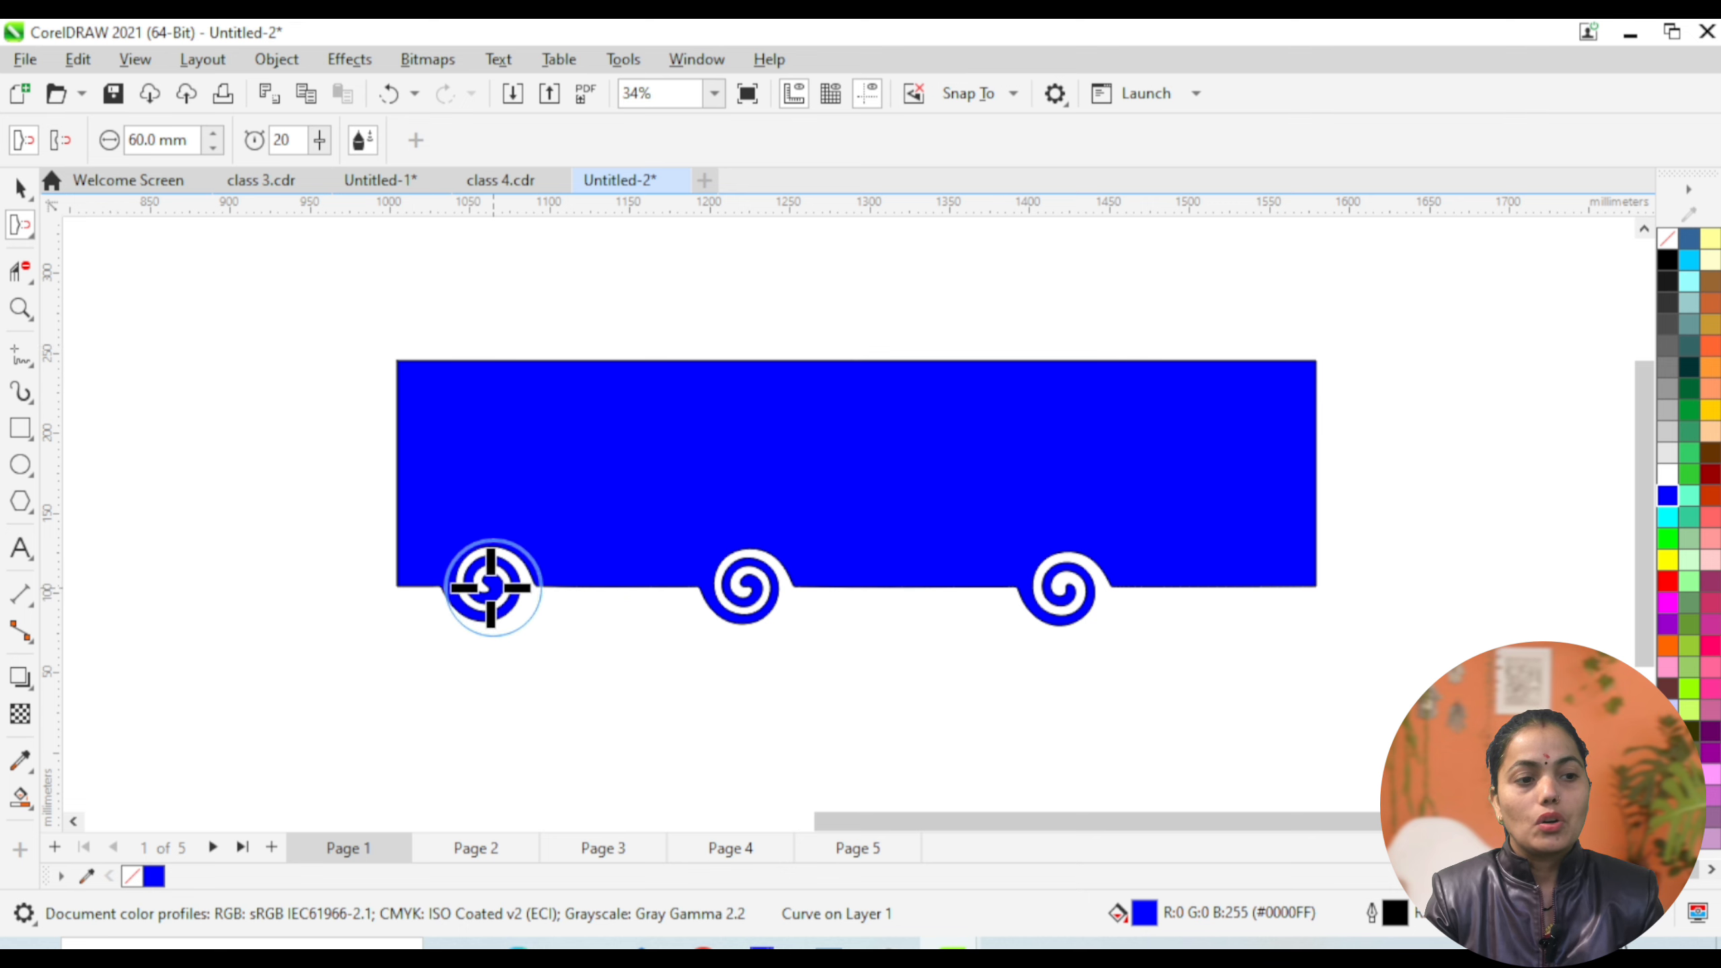
pyautogui.moveTo(492, 588); pyautogui.dragTo(483, 580)
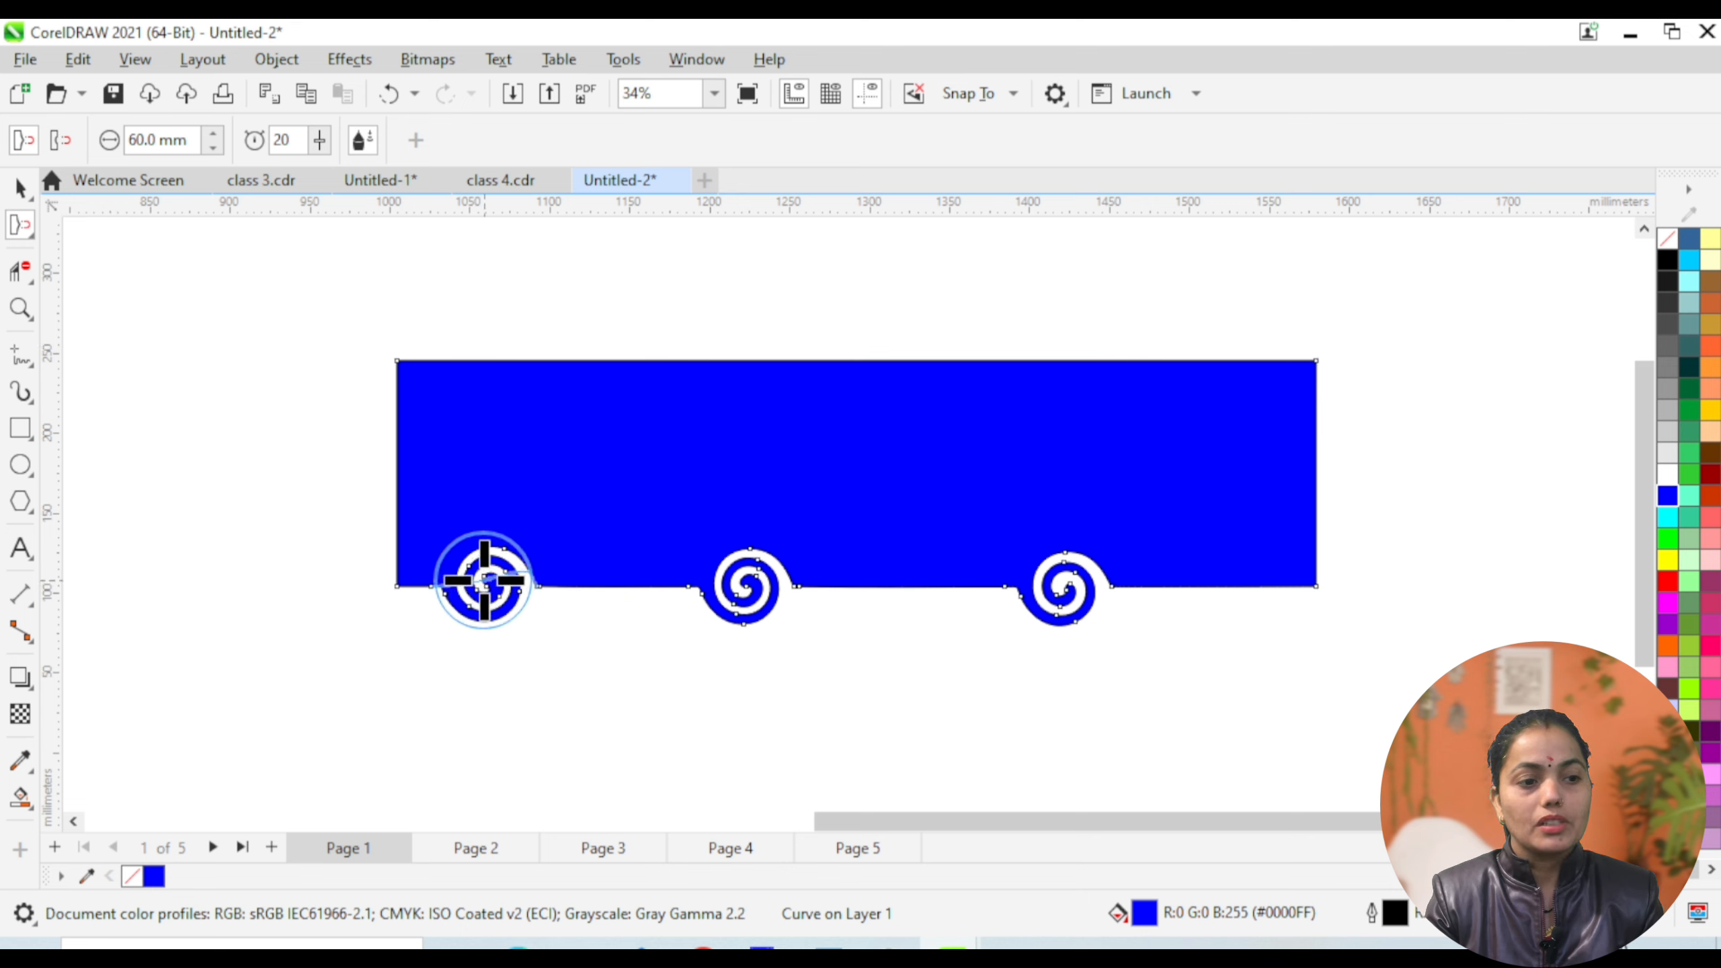
pyautogui.moveTo(483, 580)
pyautogui.mouseDown()
pyautogui.moveTo(516, 588)
pyautogui.moveTo(449, 580)
pyautogui.moveTo(512, 582)
pyautogui.mouseUp()
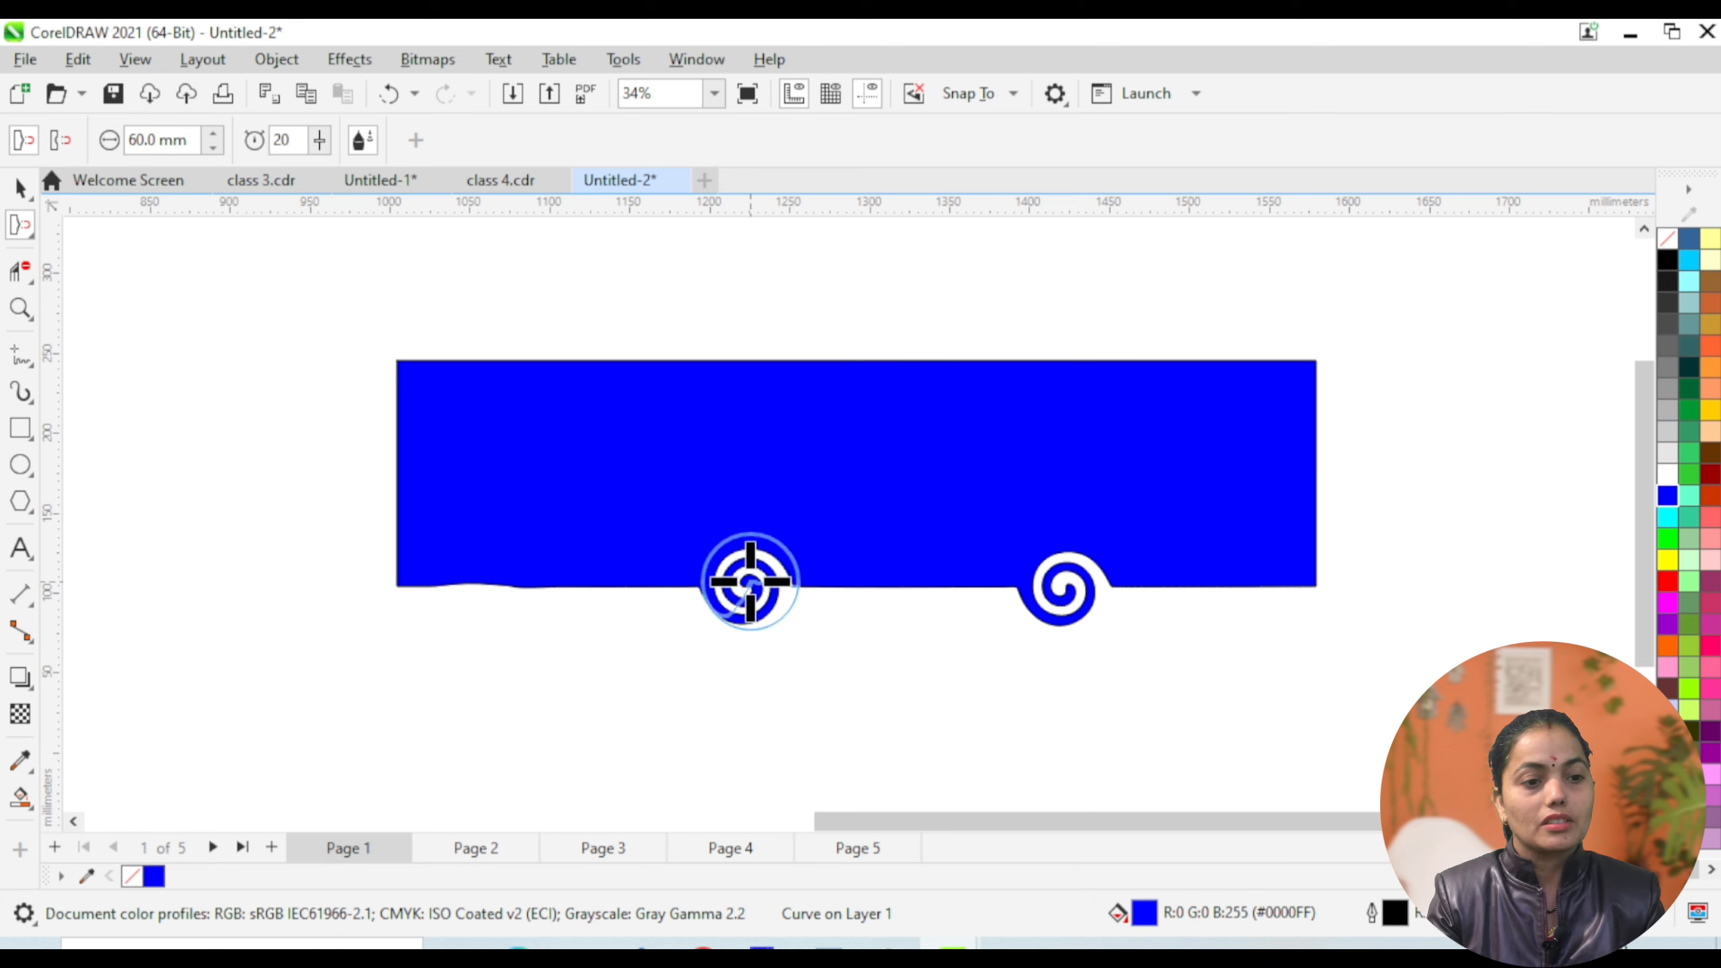
pyautogui.moveTo(750, 581)
pyautogui.mouseDown()
pyautogui.moveTo(724, 590)
pyautogui.moveTo(785, 587)
pyautogui.moveTo(578, 589)
pyautogui.mouseUp()
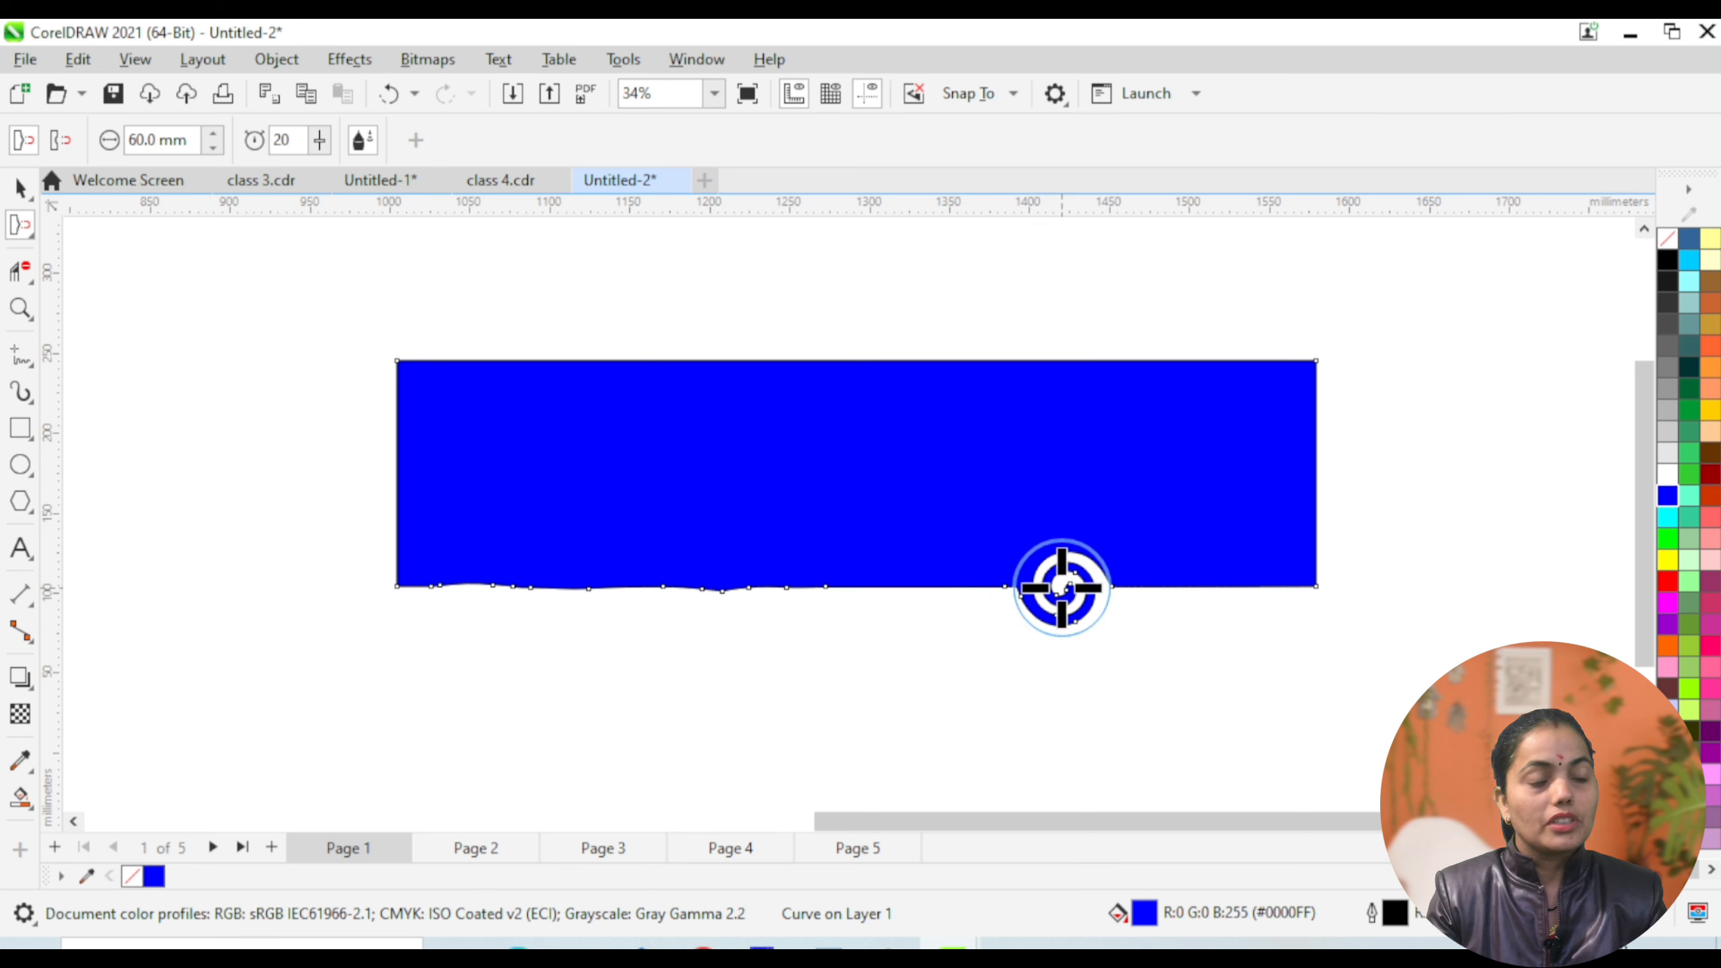
# Delete the distorted blue shape.
pyautogui.click(20, 225)
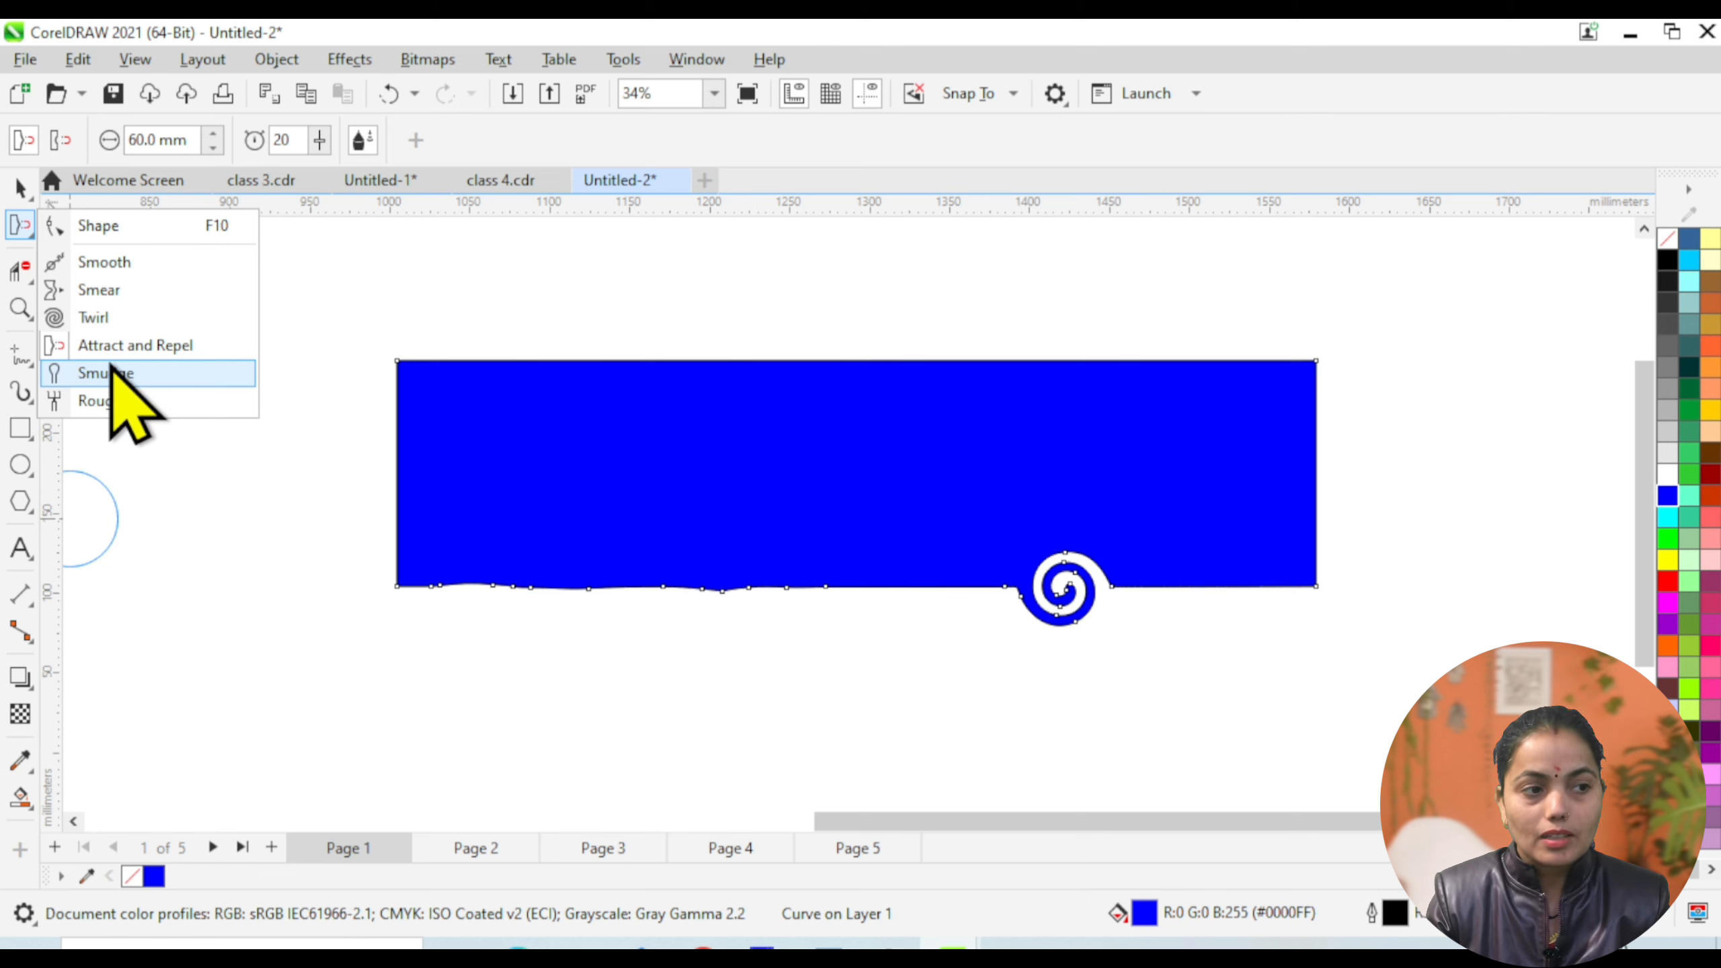
pyautogui.click(20, 187)
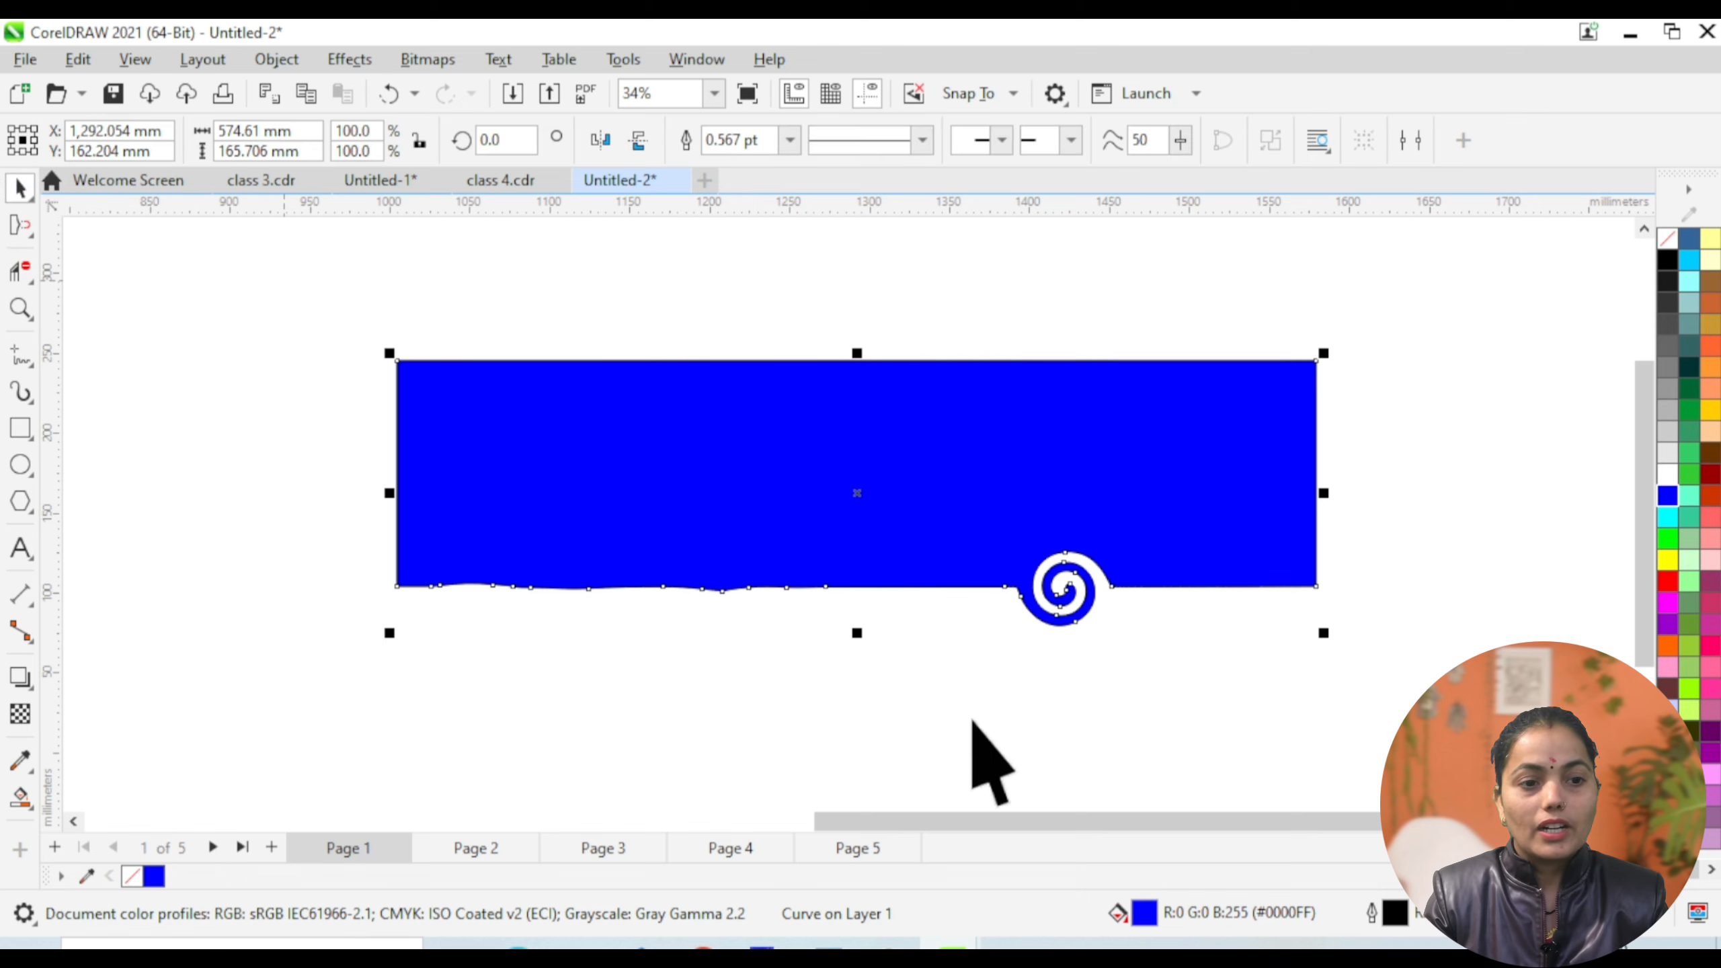
pyautogui.press('Delete')
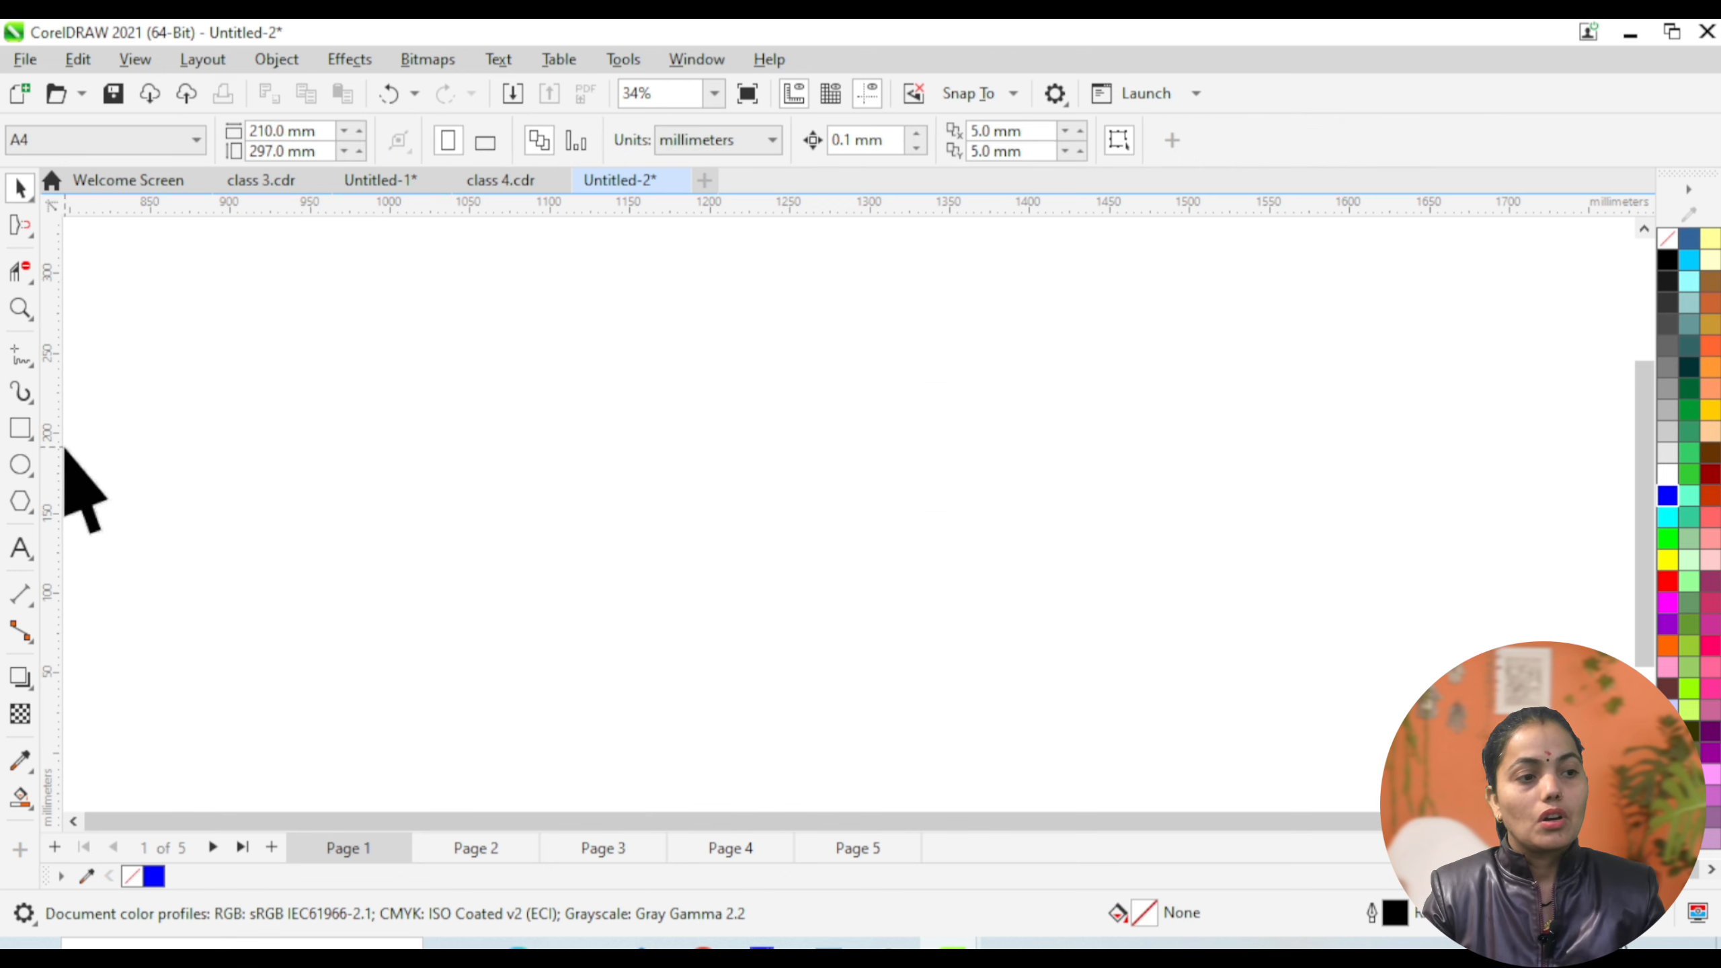
# Draw a nearly round ellipse about 139 by 141 mm in the empty area and fill it with black.
pyautogui.click(20, 464)
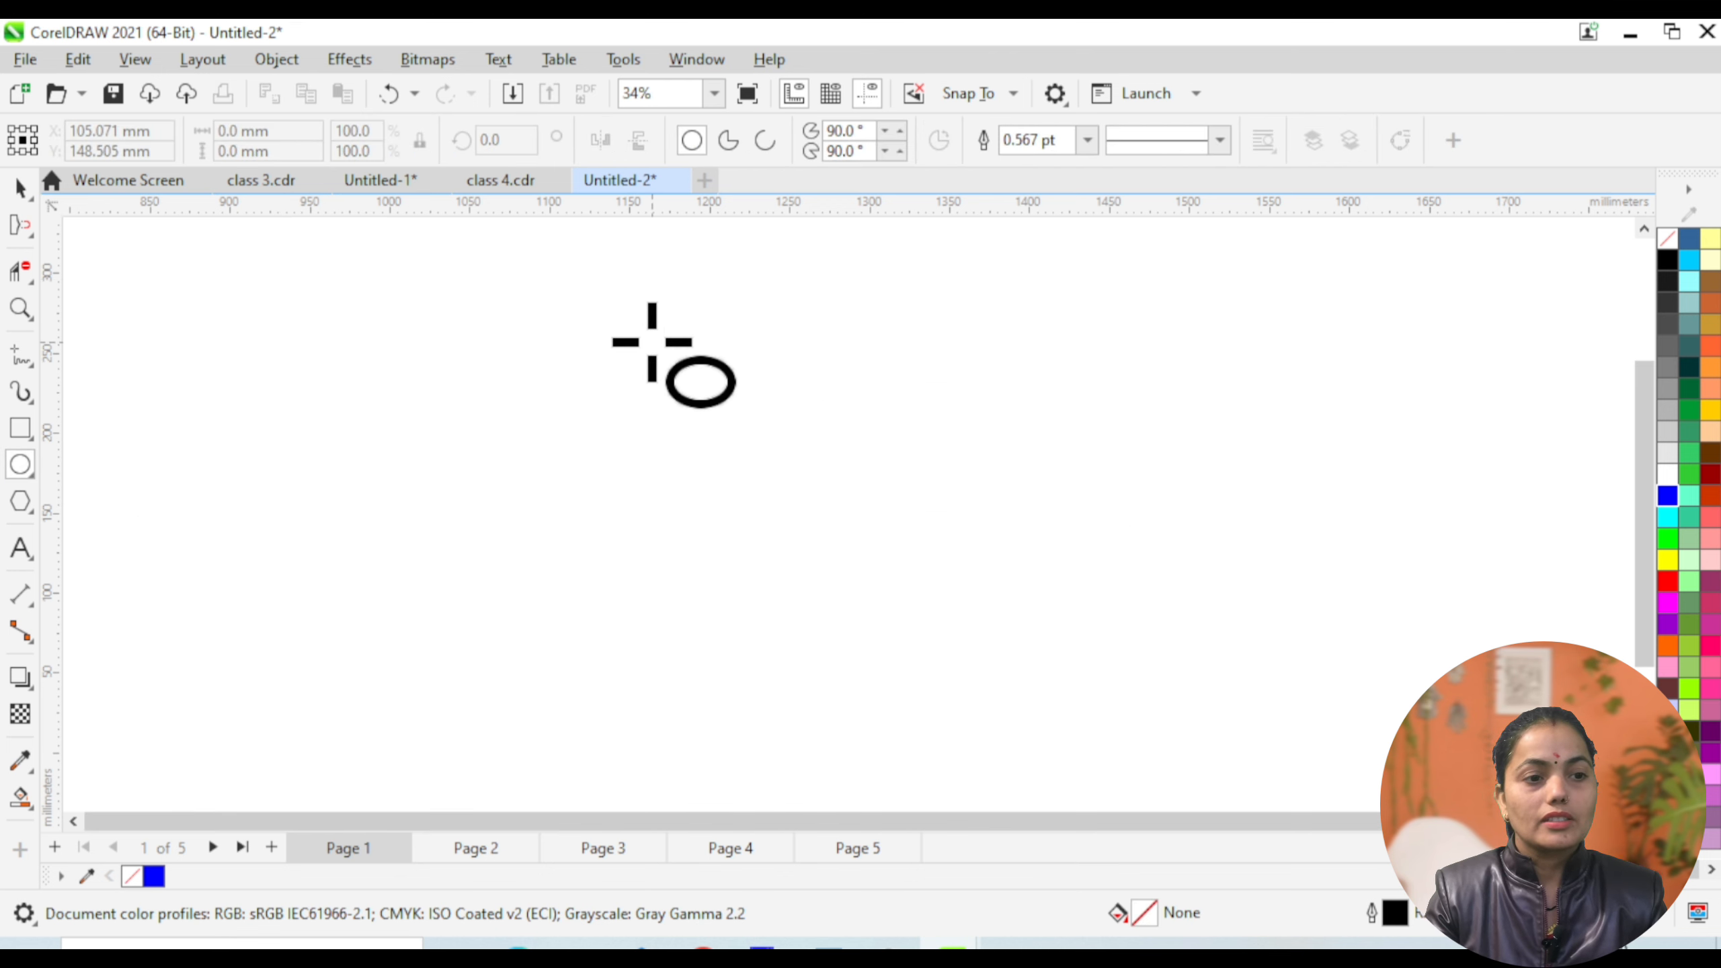
pyautogui.moveTo(652, 340); pyautogui.dragTo(873, 566)
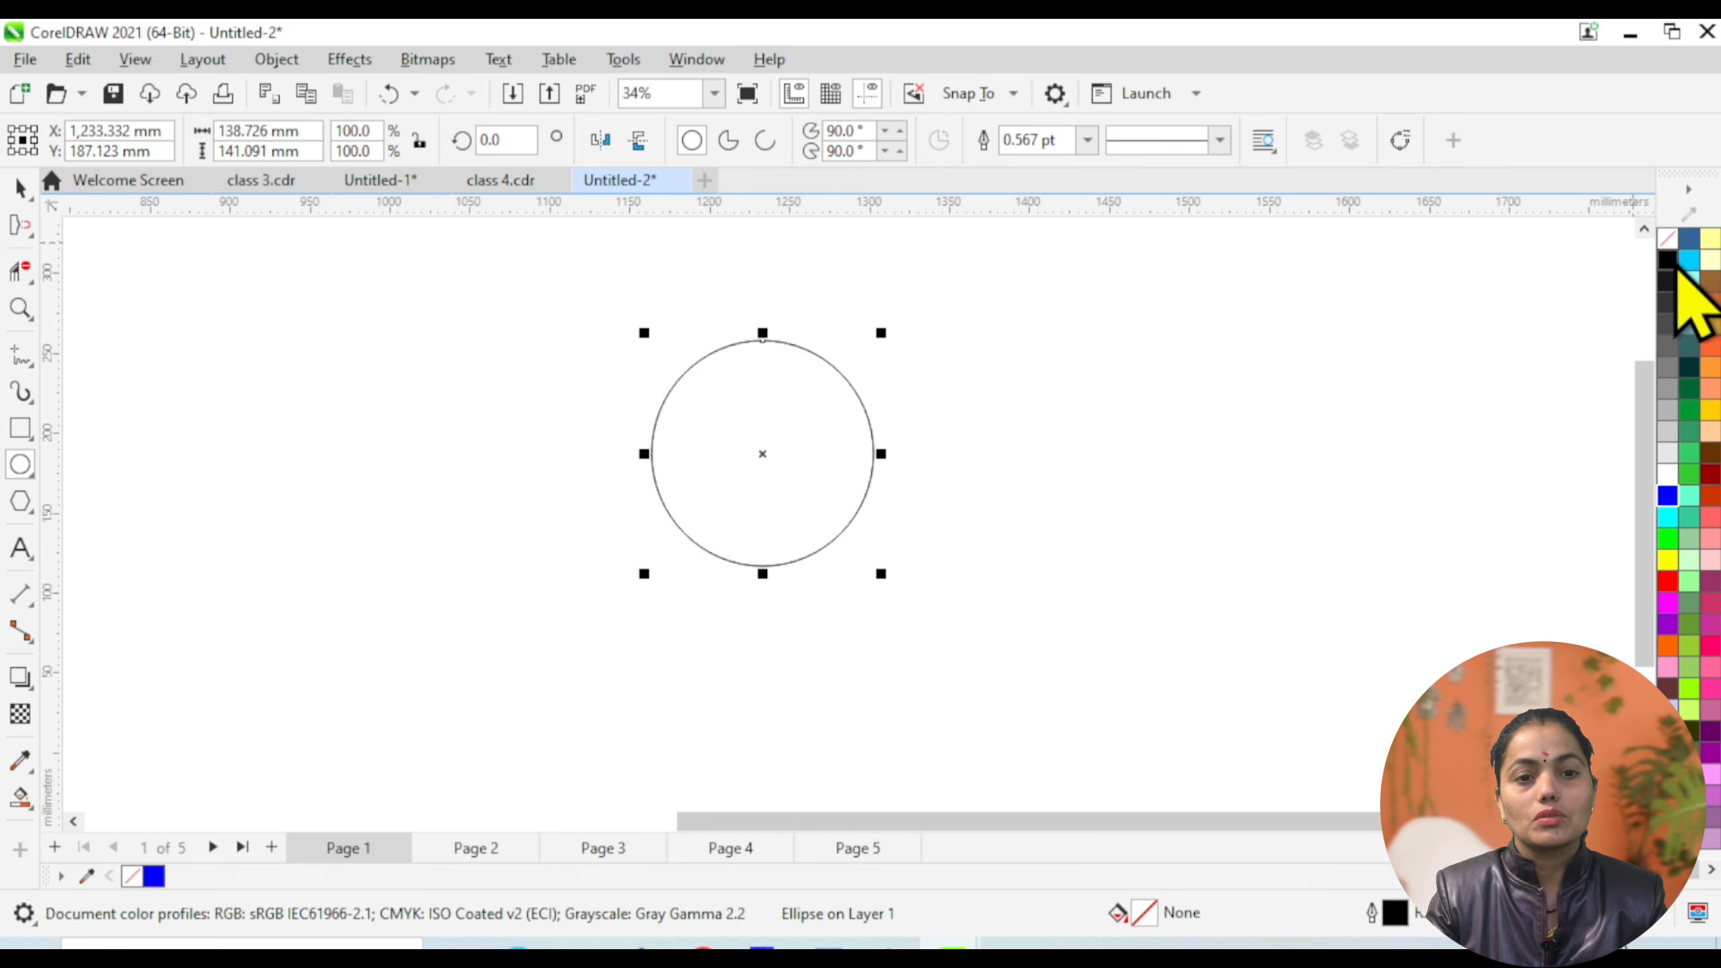
pyautogui.click(1668, 260)
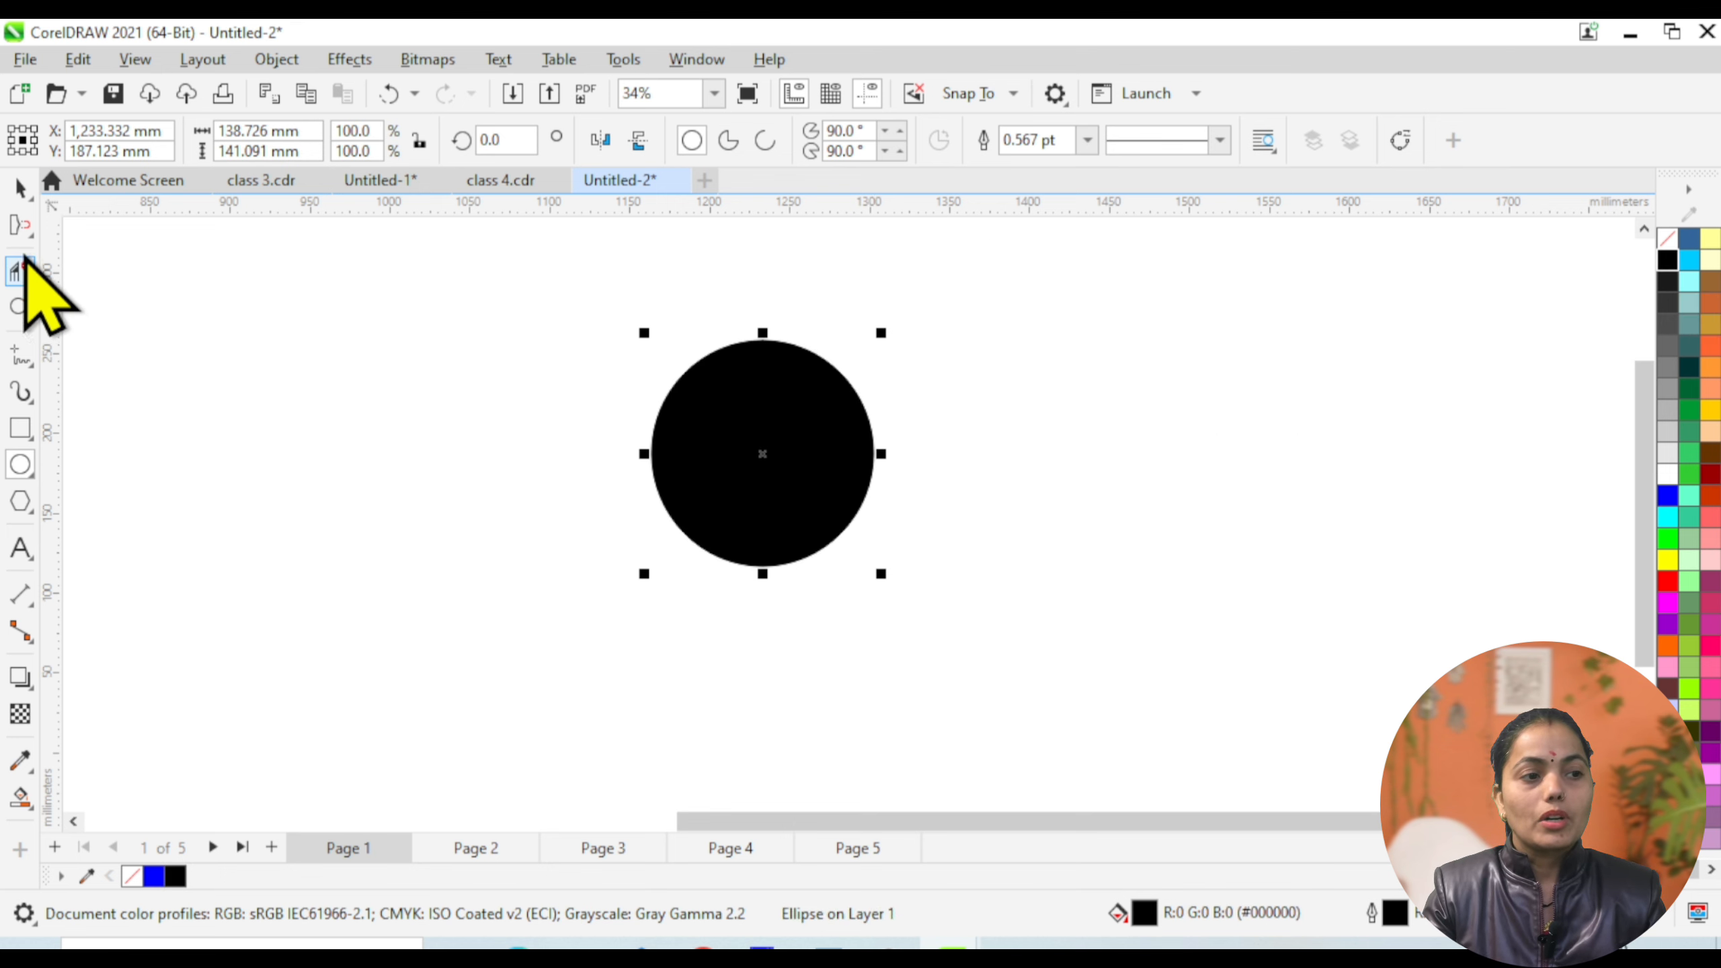
pyautogui.click(27, 234)
pyautogui.click(28, 279)
pyautogui.click(19, 226)
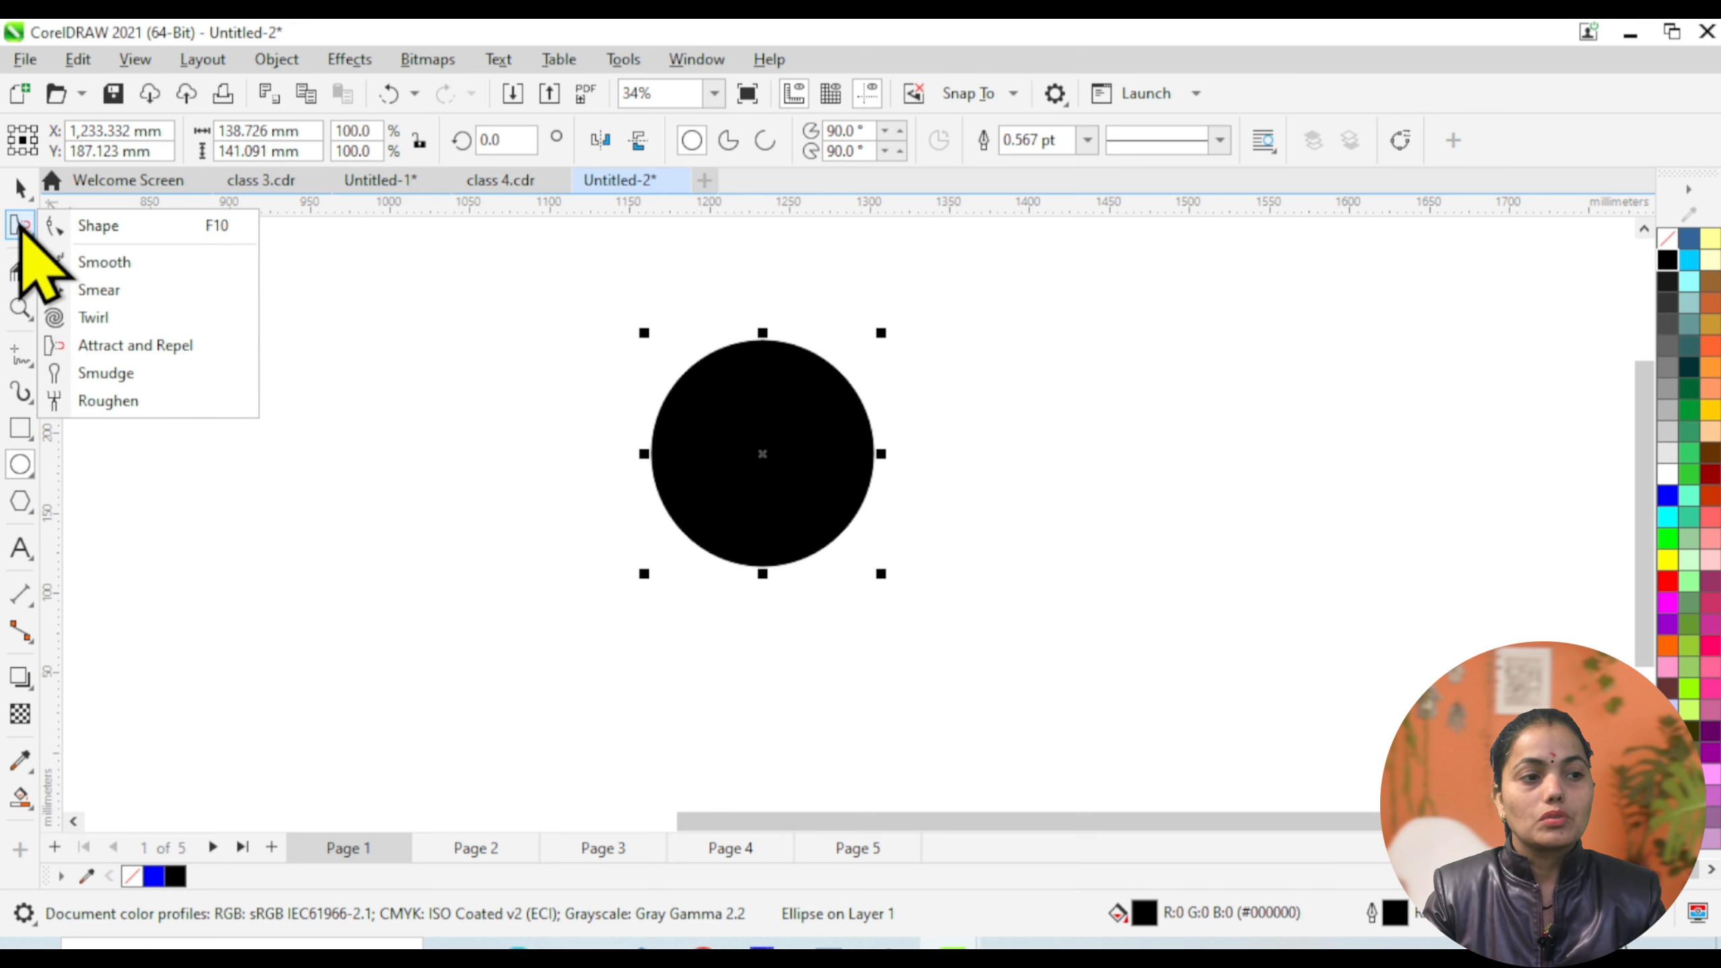
pyautogui.click(21, 225)
pyautogui.click(30, 276)
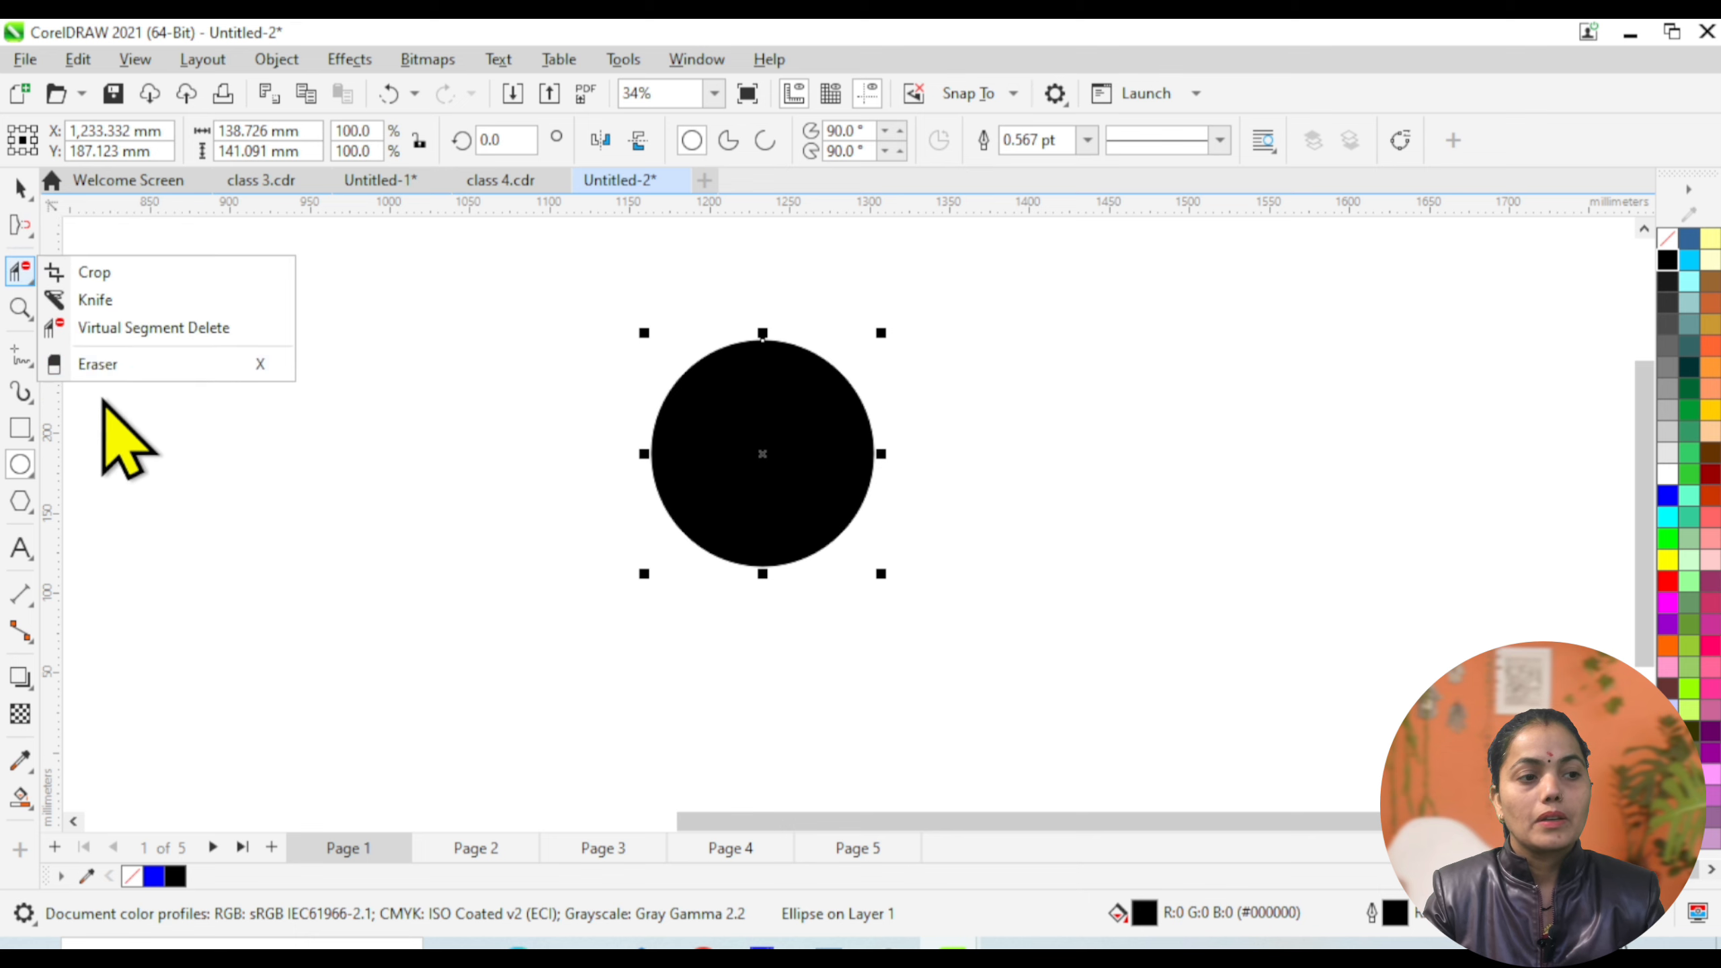
# Activate the Smudge tool and set its nib size to 40 mm.
pyautogui.click(26, 231)
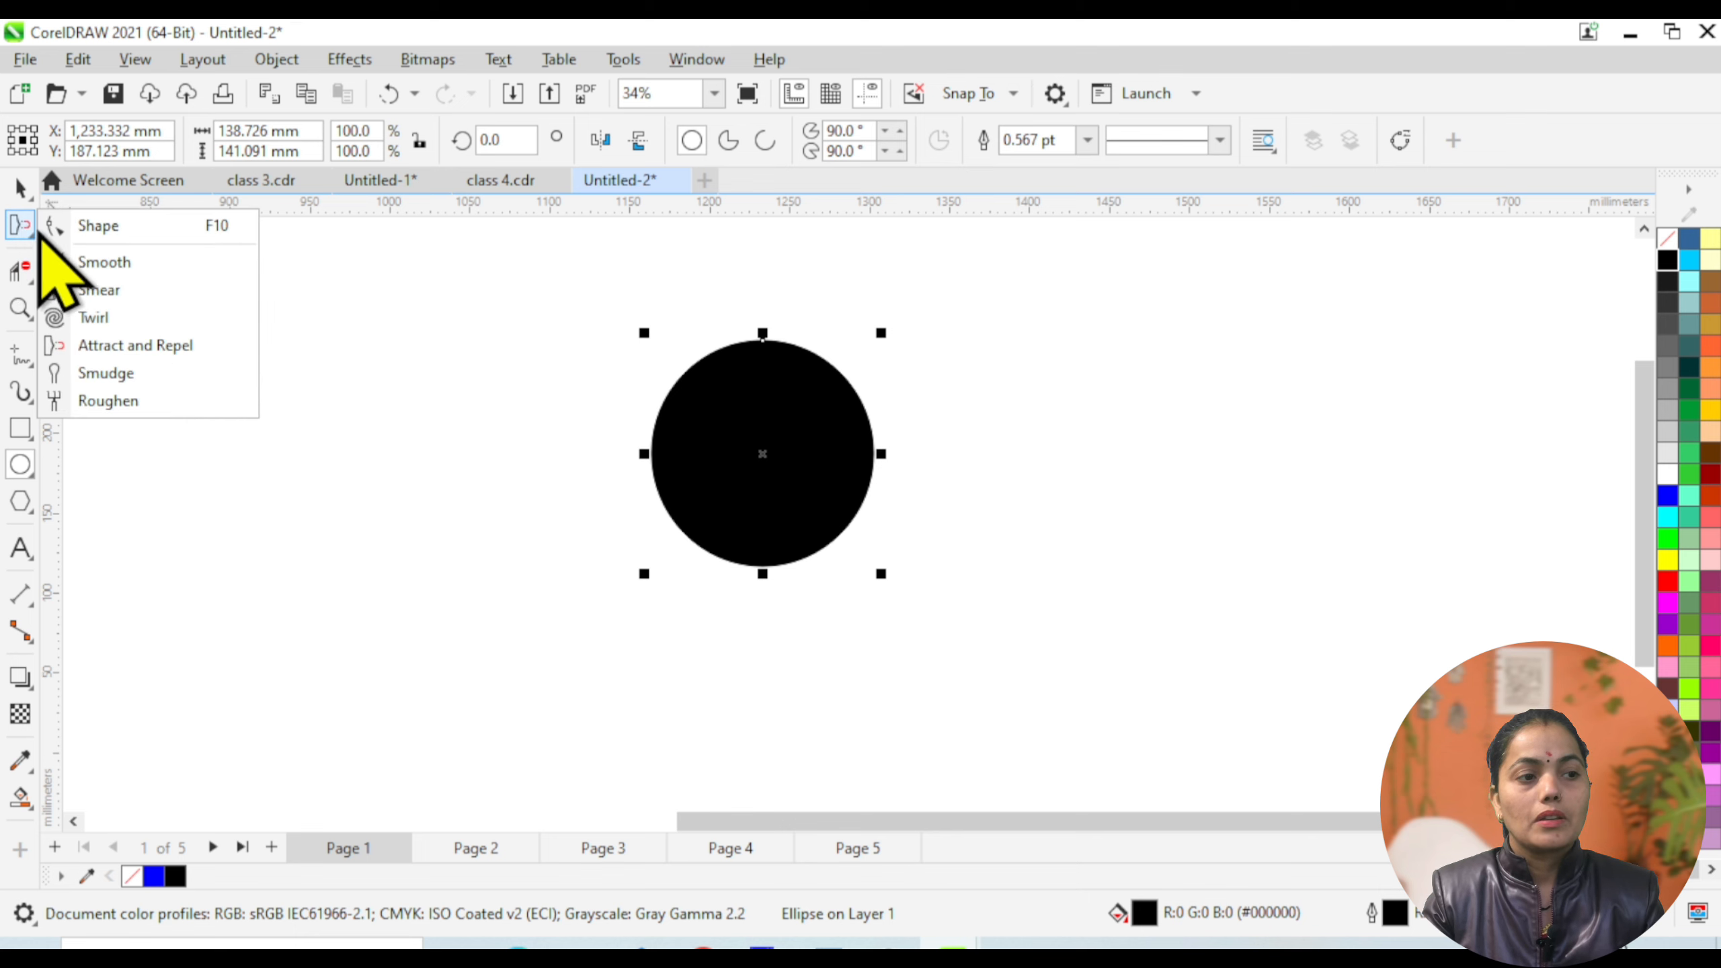
pyautogui.click(112, 374)
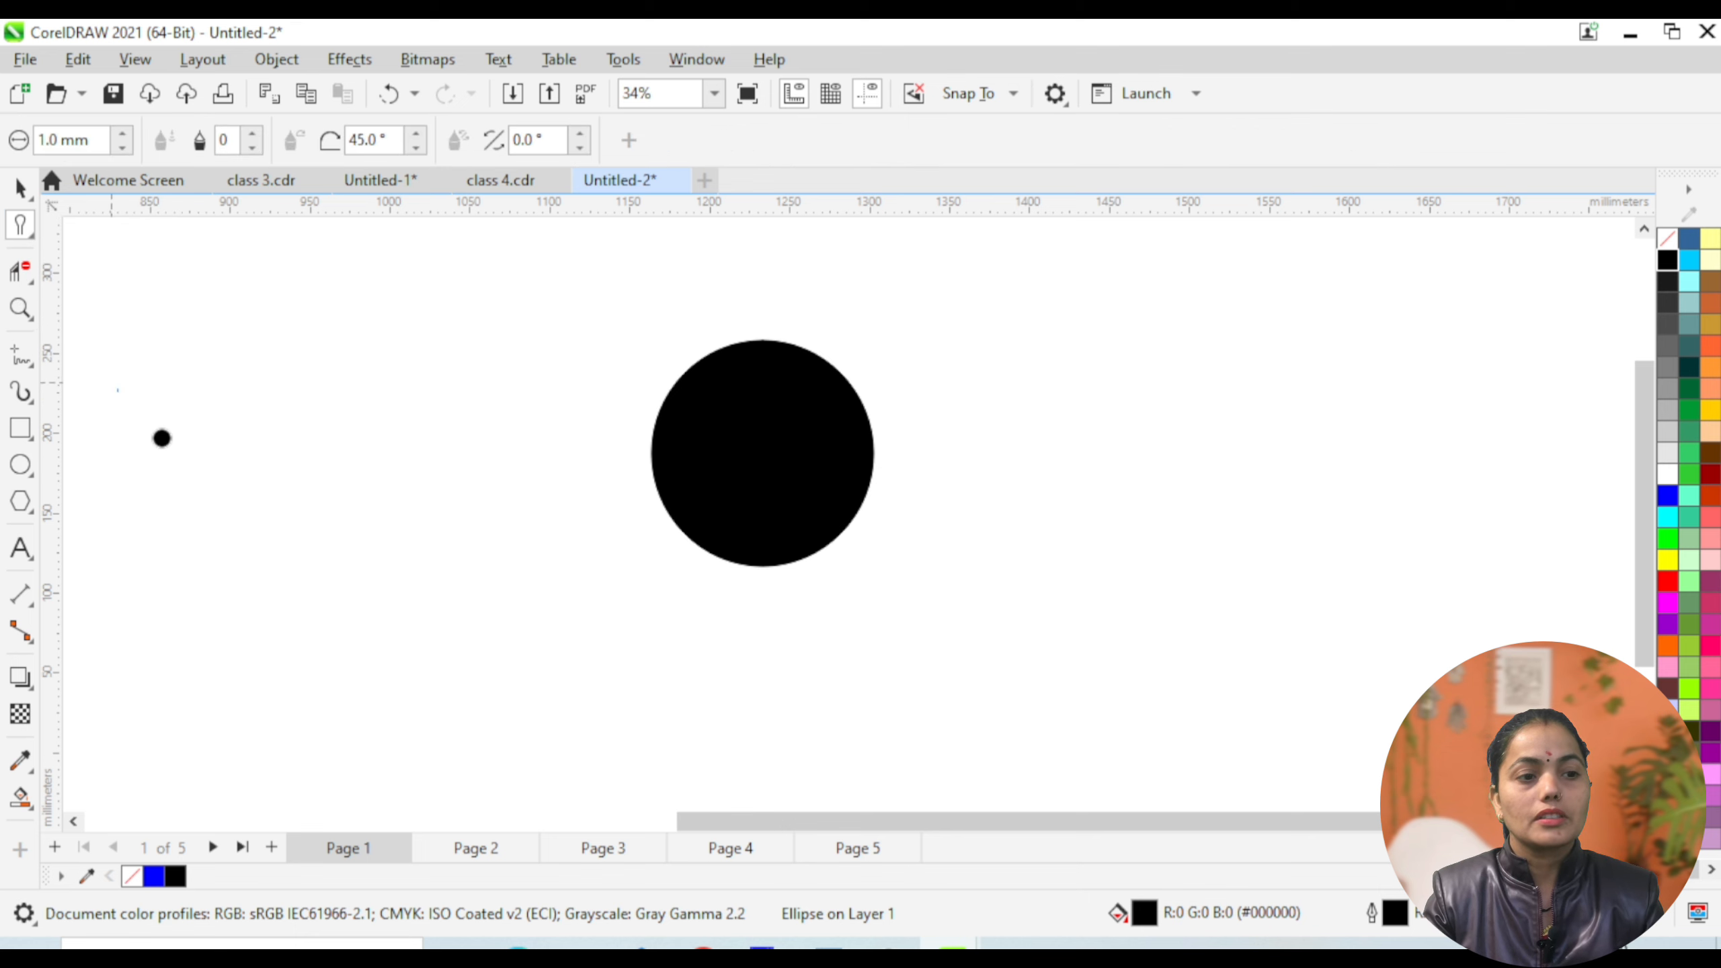
pyautogui.click(88, 140)
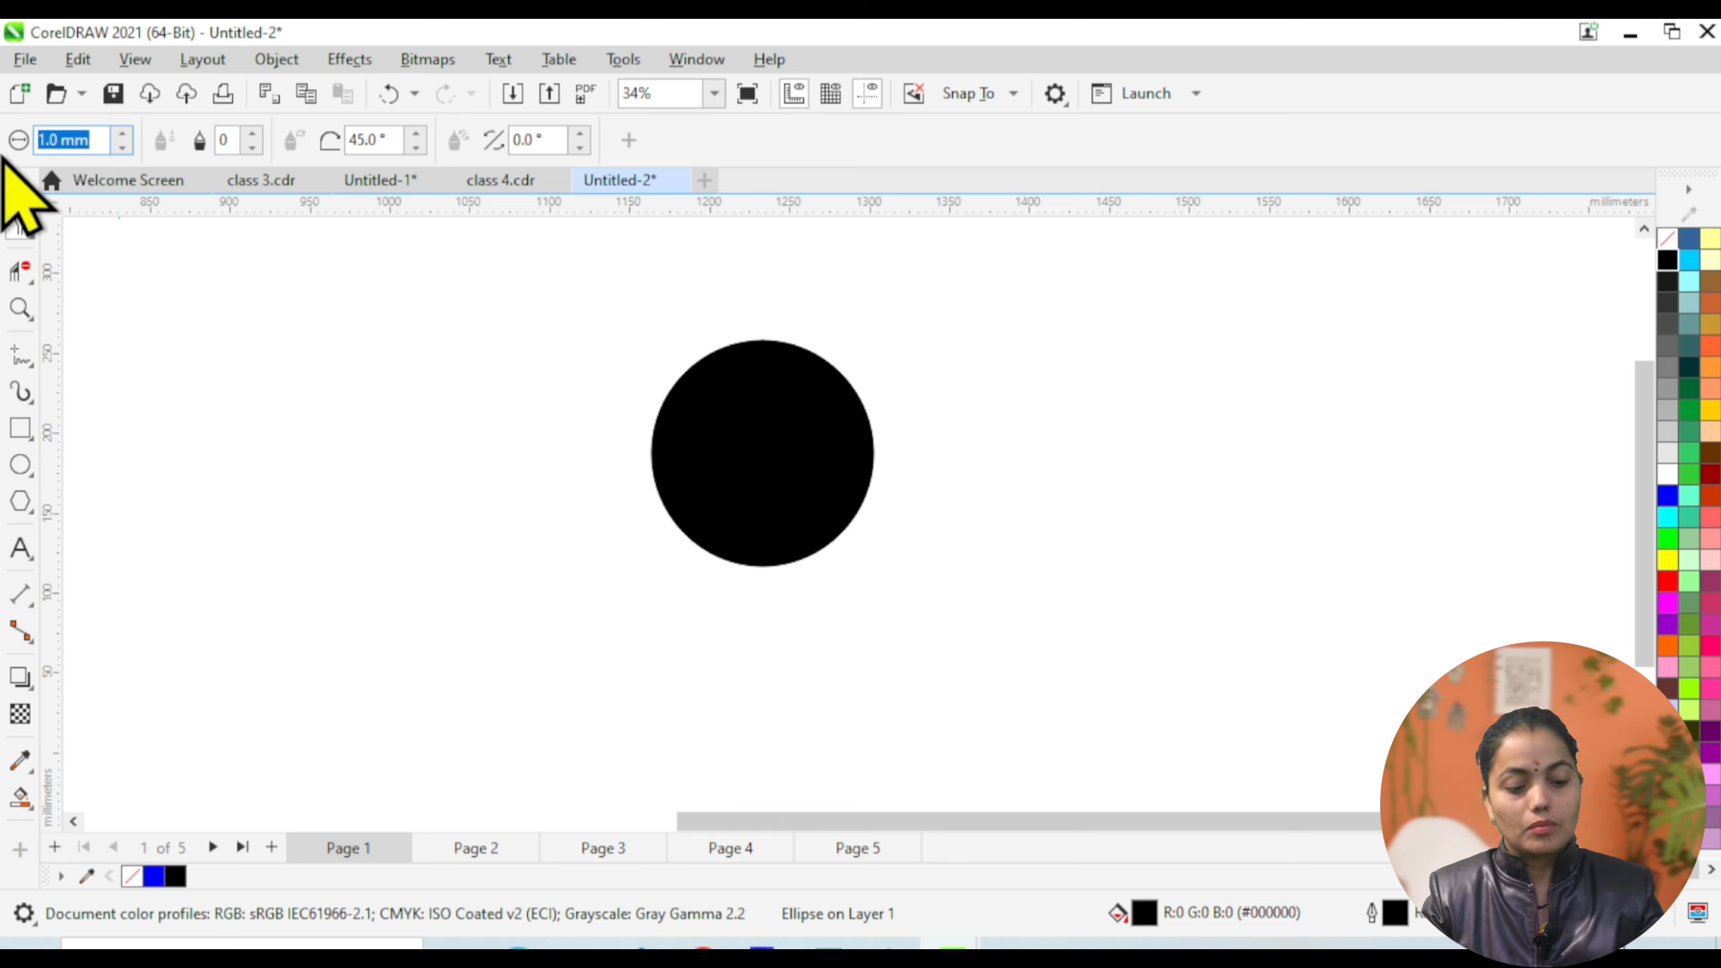
pyautogui.write('50')
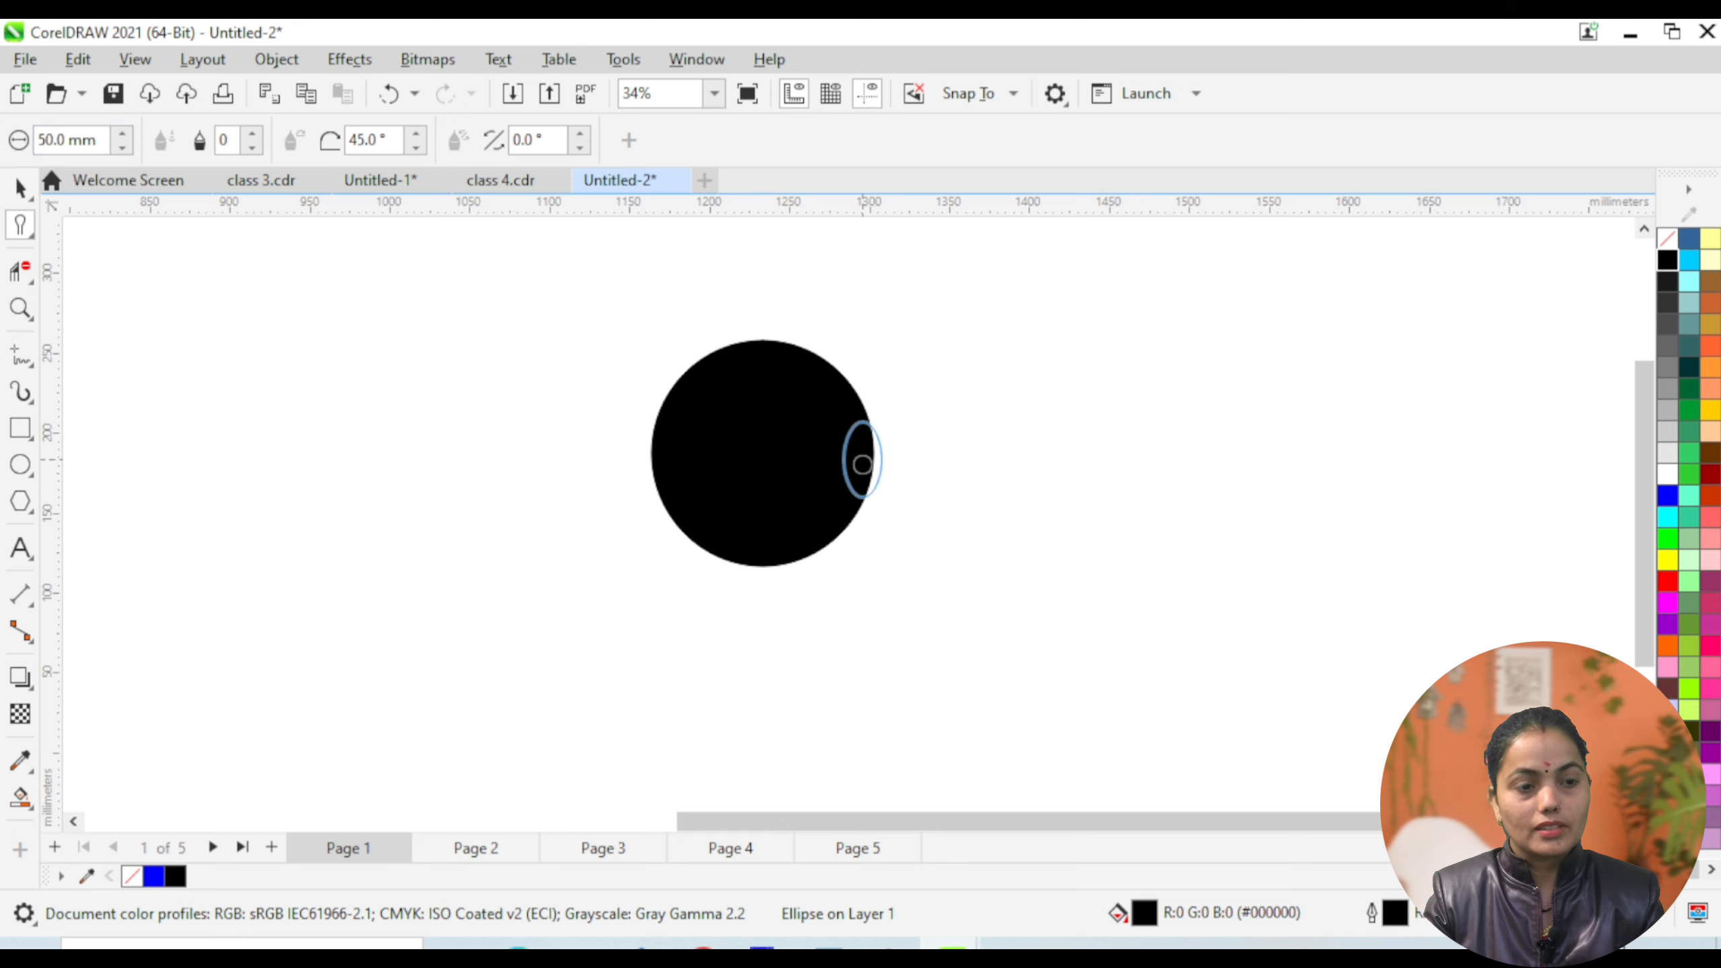
pyautogui.doubleClick(99, 139)
pyautogui.write('40')
pyautogui.press('Return')
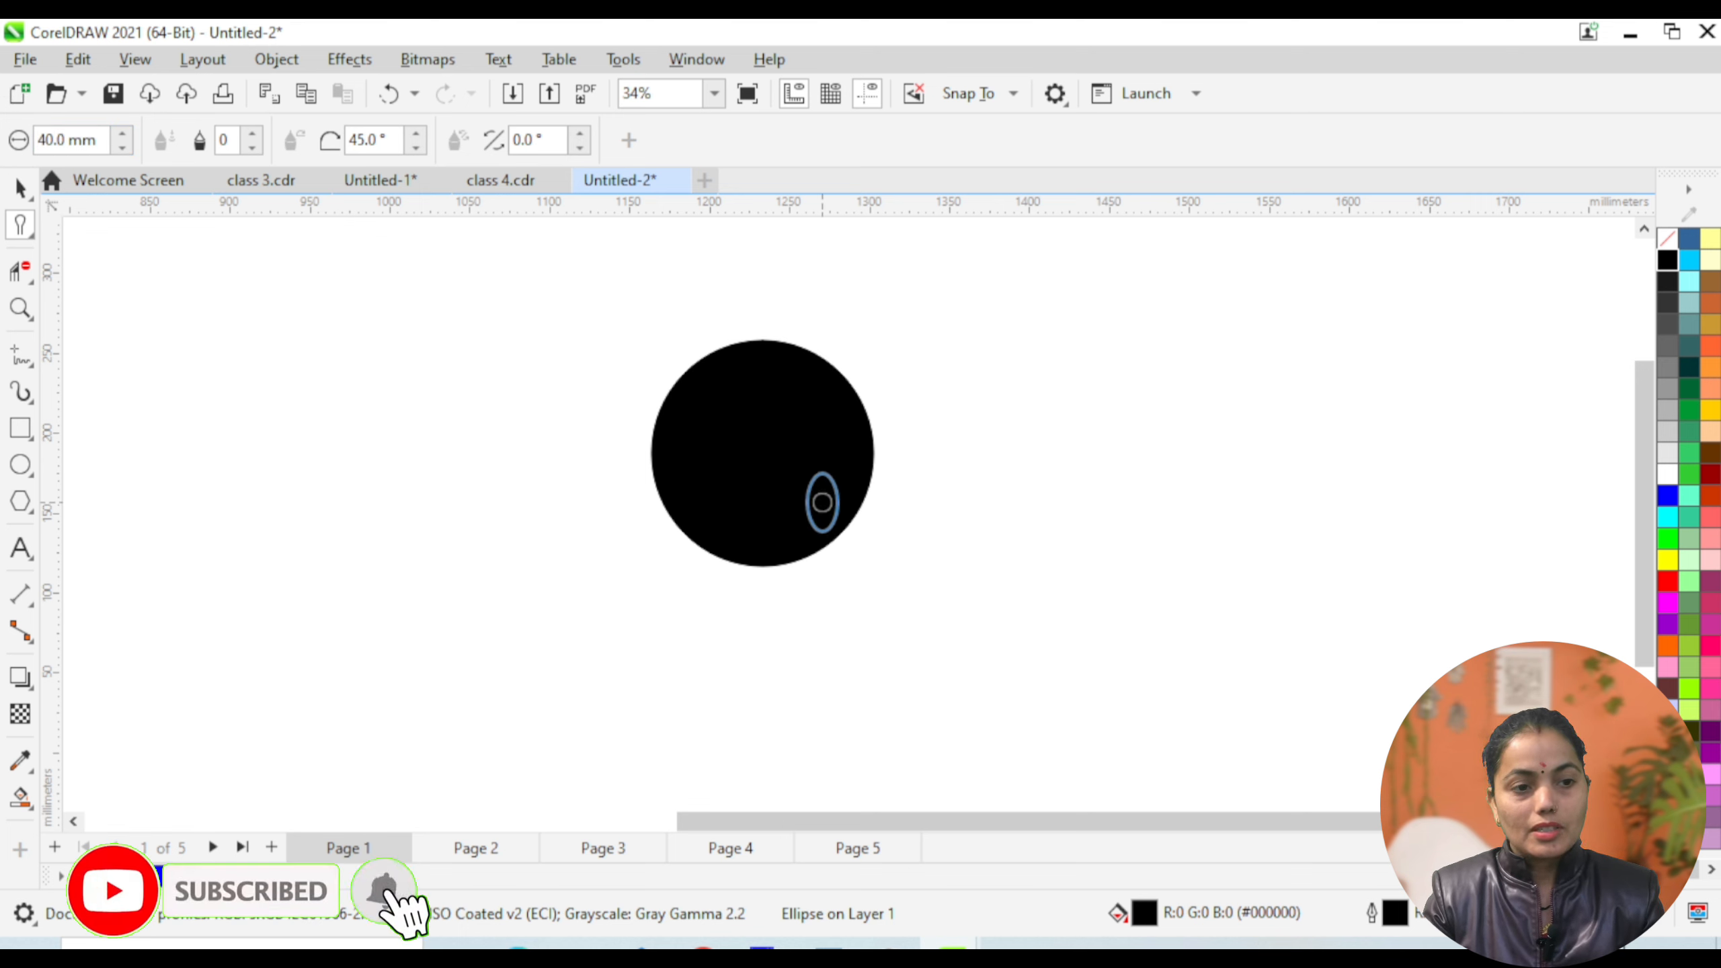
# Smudge long curved arms out of both sides of the black circle, and pull two more branches from the right arm.
pyautogui.moveTo(819, 494)
pyautogui.mouseDown()
pyautogui.moveTo(890, 564)
pyautogui.moveTo(1029, 623)
pyautogui.moveTo(1193, 434)
pyautogui.mouseUp()
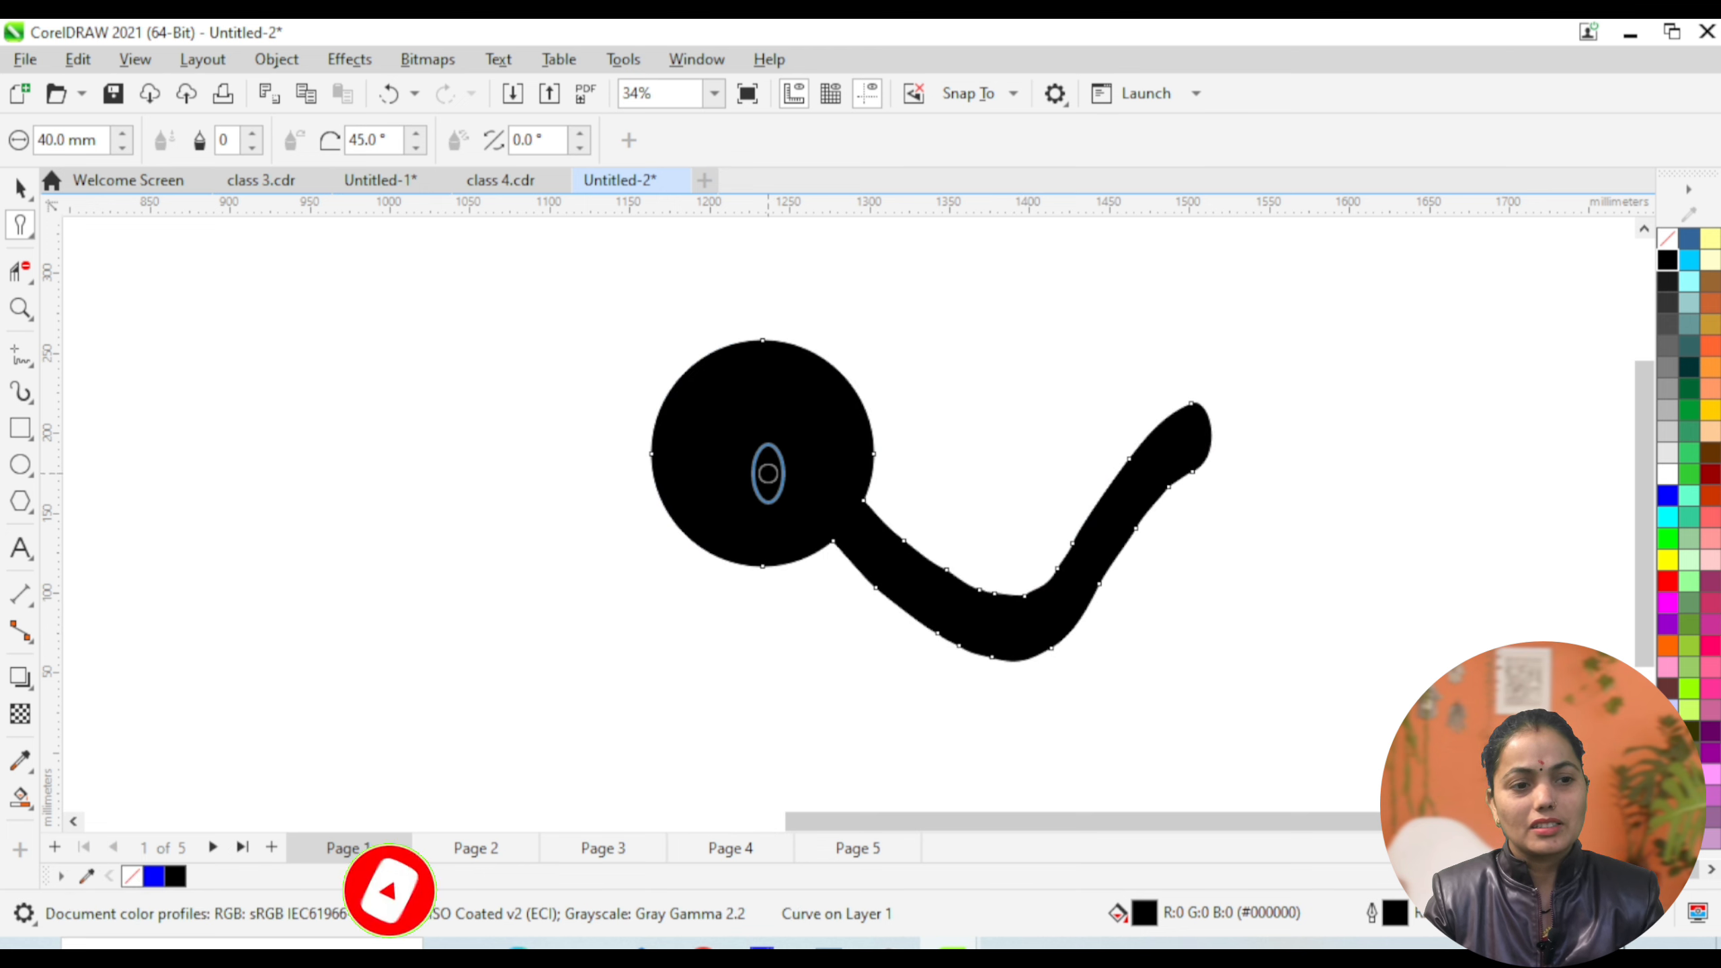
pyautogui.moveTo(674, 518)
pyautogui.mouseDown()
pyautogui.moveTo(601, 624)
pyautogui.moveTo(532, 639)
pyautogui.moveTo(411, 581)
pyautogui.moveTo(297, 470)
pyautogui.moveTo(203, 423)
pyautogui.mouseUp()
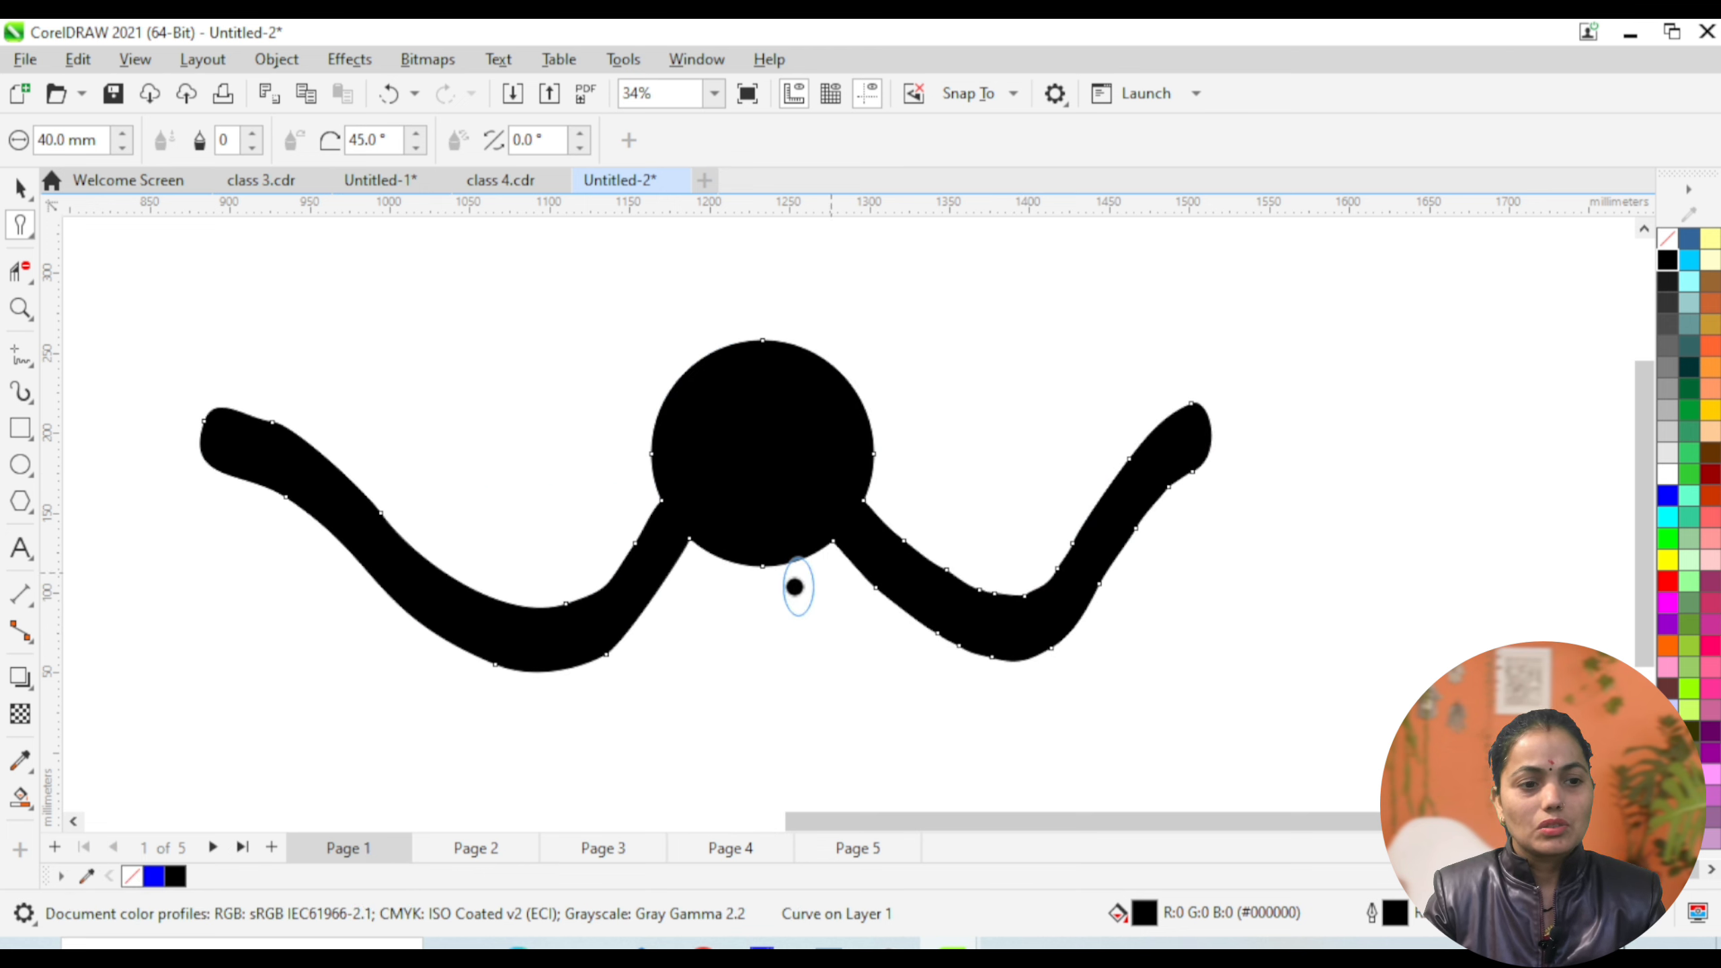
pyautogui.moveTo(1128, 522)
pyautogui.mouseDown()
pyautogui.moveTo(1240, 642)
pyautogui.moveTo(1377, 612)
pyautogui.mouseUp()
pyautogui.moveTo(1222, 645); pyautogui.dragTo(1173, 663)
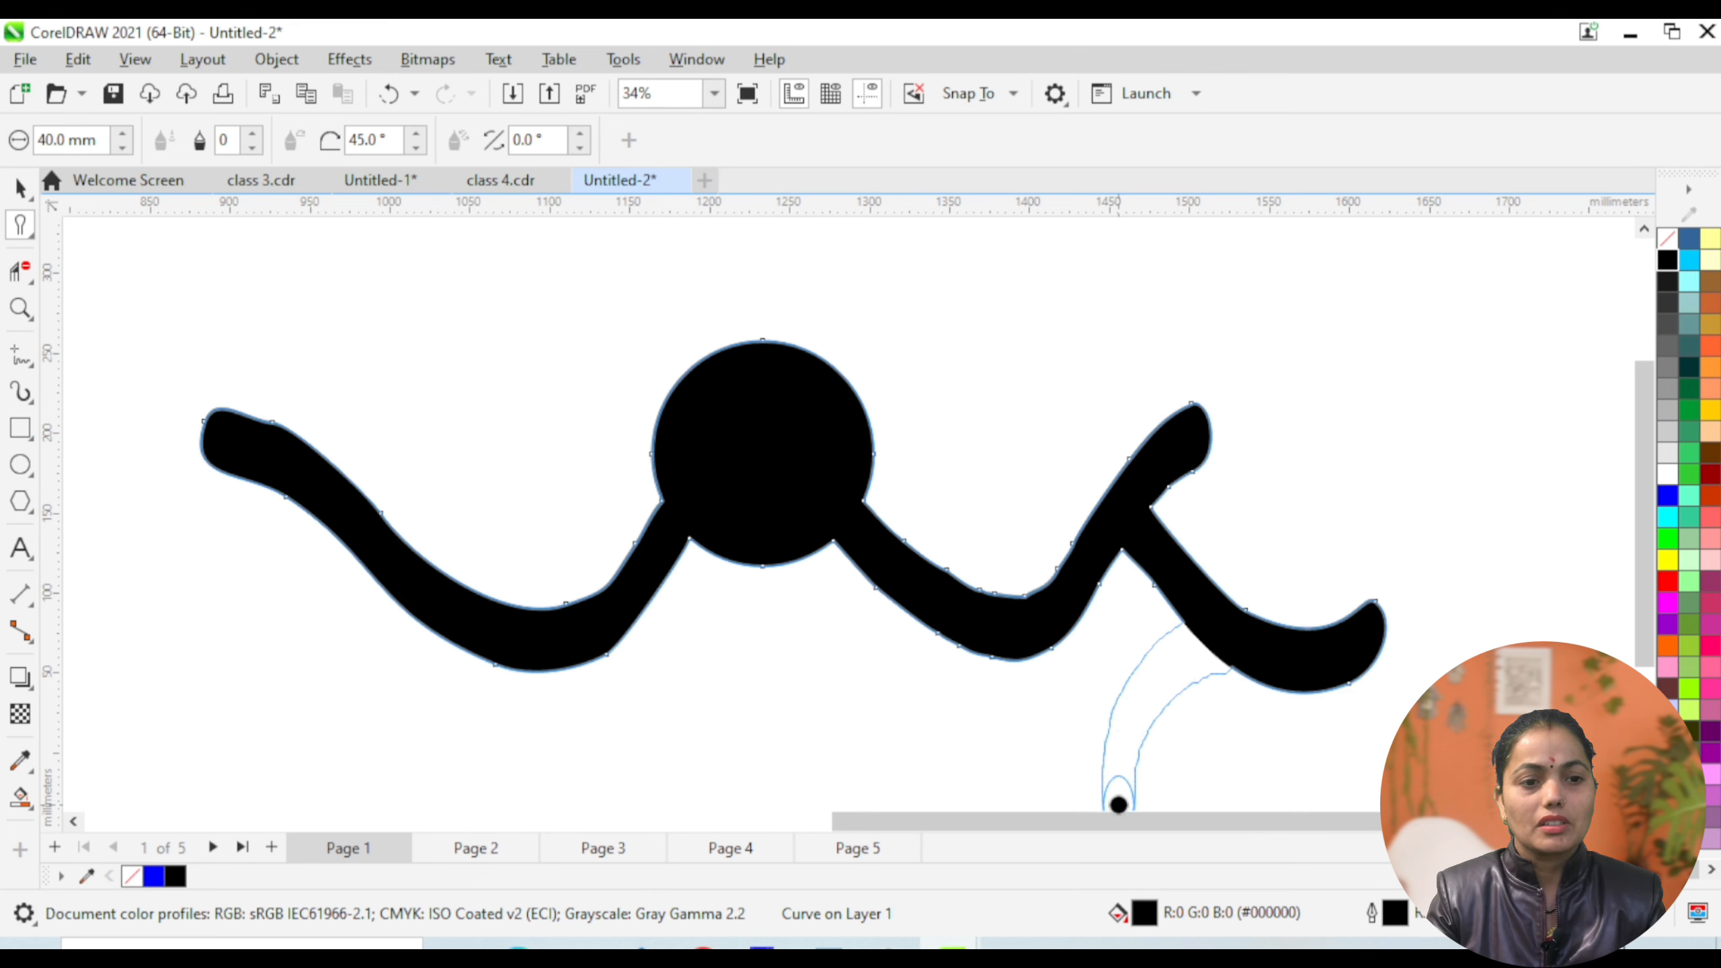
pyautogui.moveTo(1118, 805); pyautogui.dragTo(1118, 807)
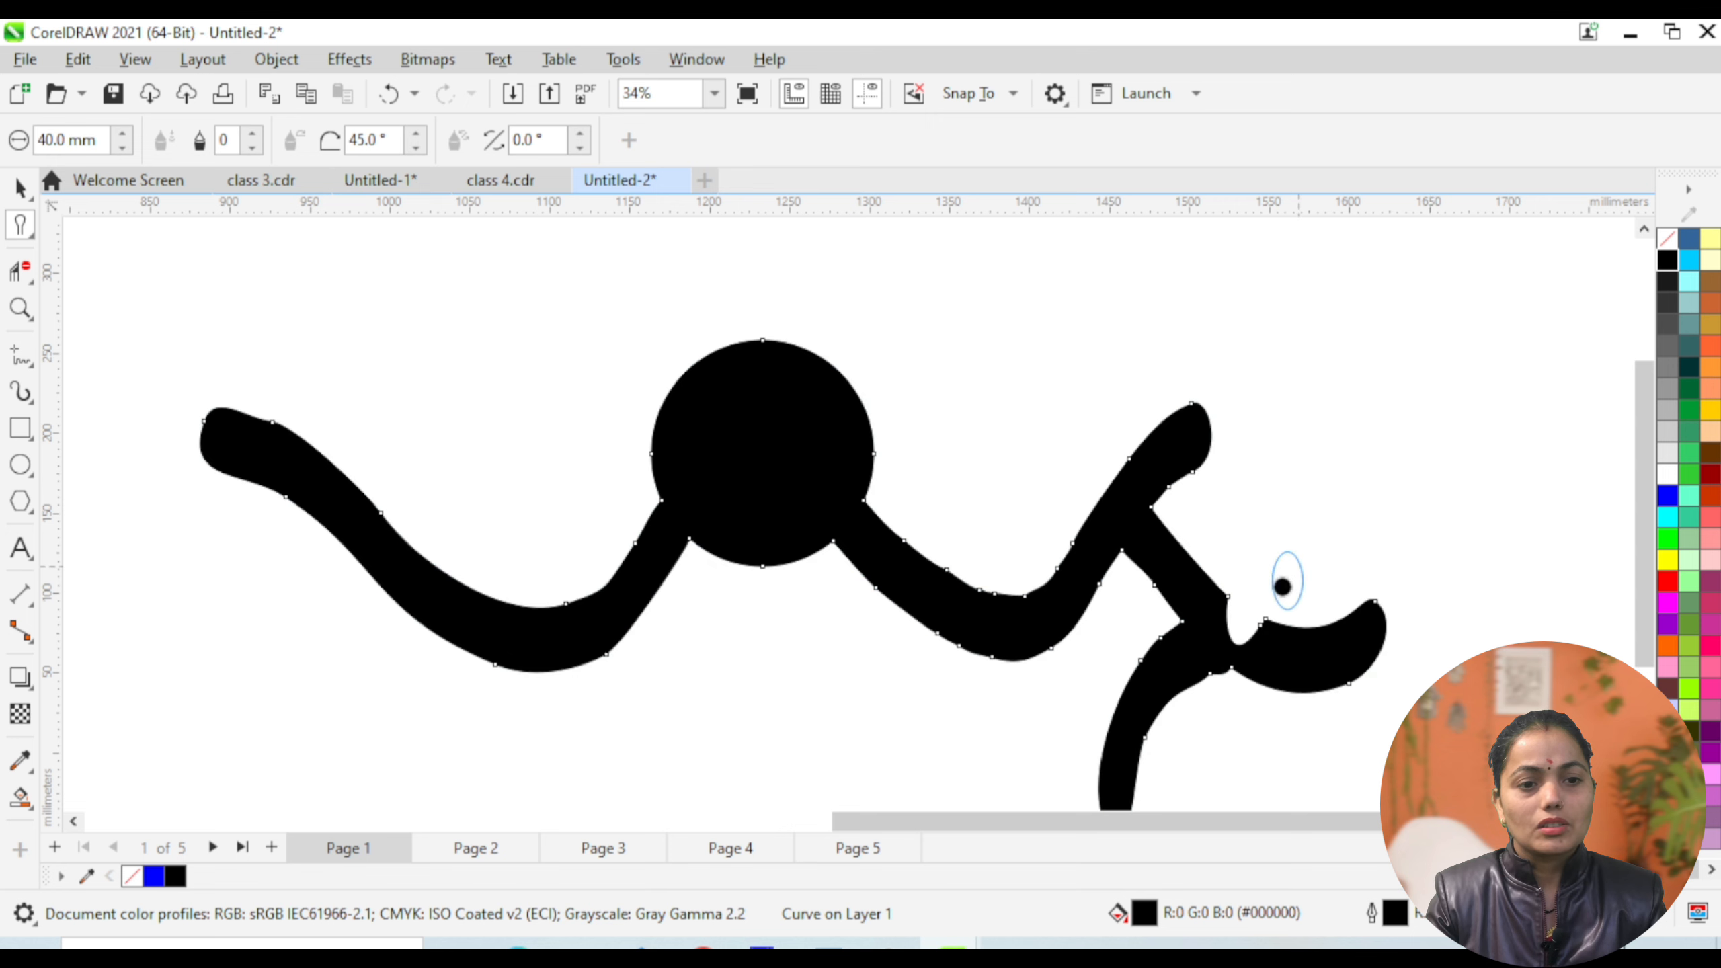
# Smudge two branches upward from the lower fork of the right arm, and one outward and one upward branch from the left arm.
pyautogui.moveTo(1280, 589); pyautogui.dragTo(1408, 481)
pyautogui.moveTo(1280, 599); pyautogui.dragTo(1313, 366)
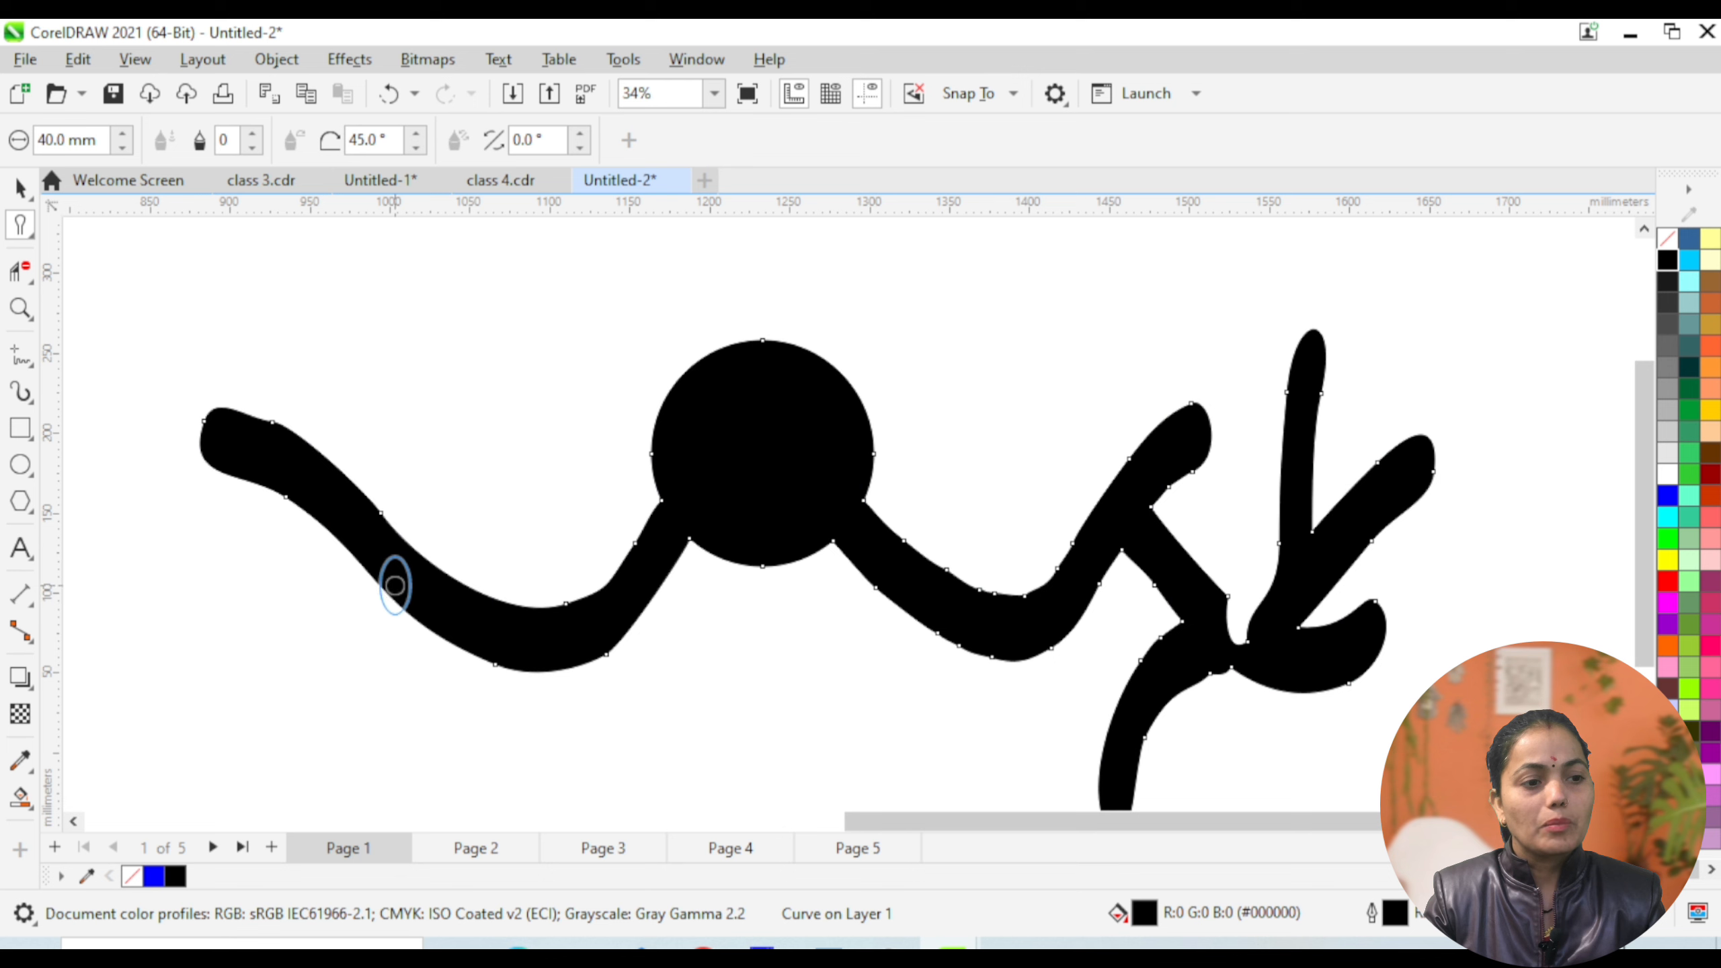
pyautogui.moveTo(395, 585)
pyautogui.mouseDown()
pyautogui.moveTo(251, 631)
pyautogui.moveTo(145, 634)
pyautogui.mouseUp()
pyautogui.moveTo(365, 554)
pyautogui.mouseDown()
pyautogui.moveTo(415, 400)
pyautogui.moveTo(421, 278)
pyautogui.mouseUp()
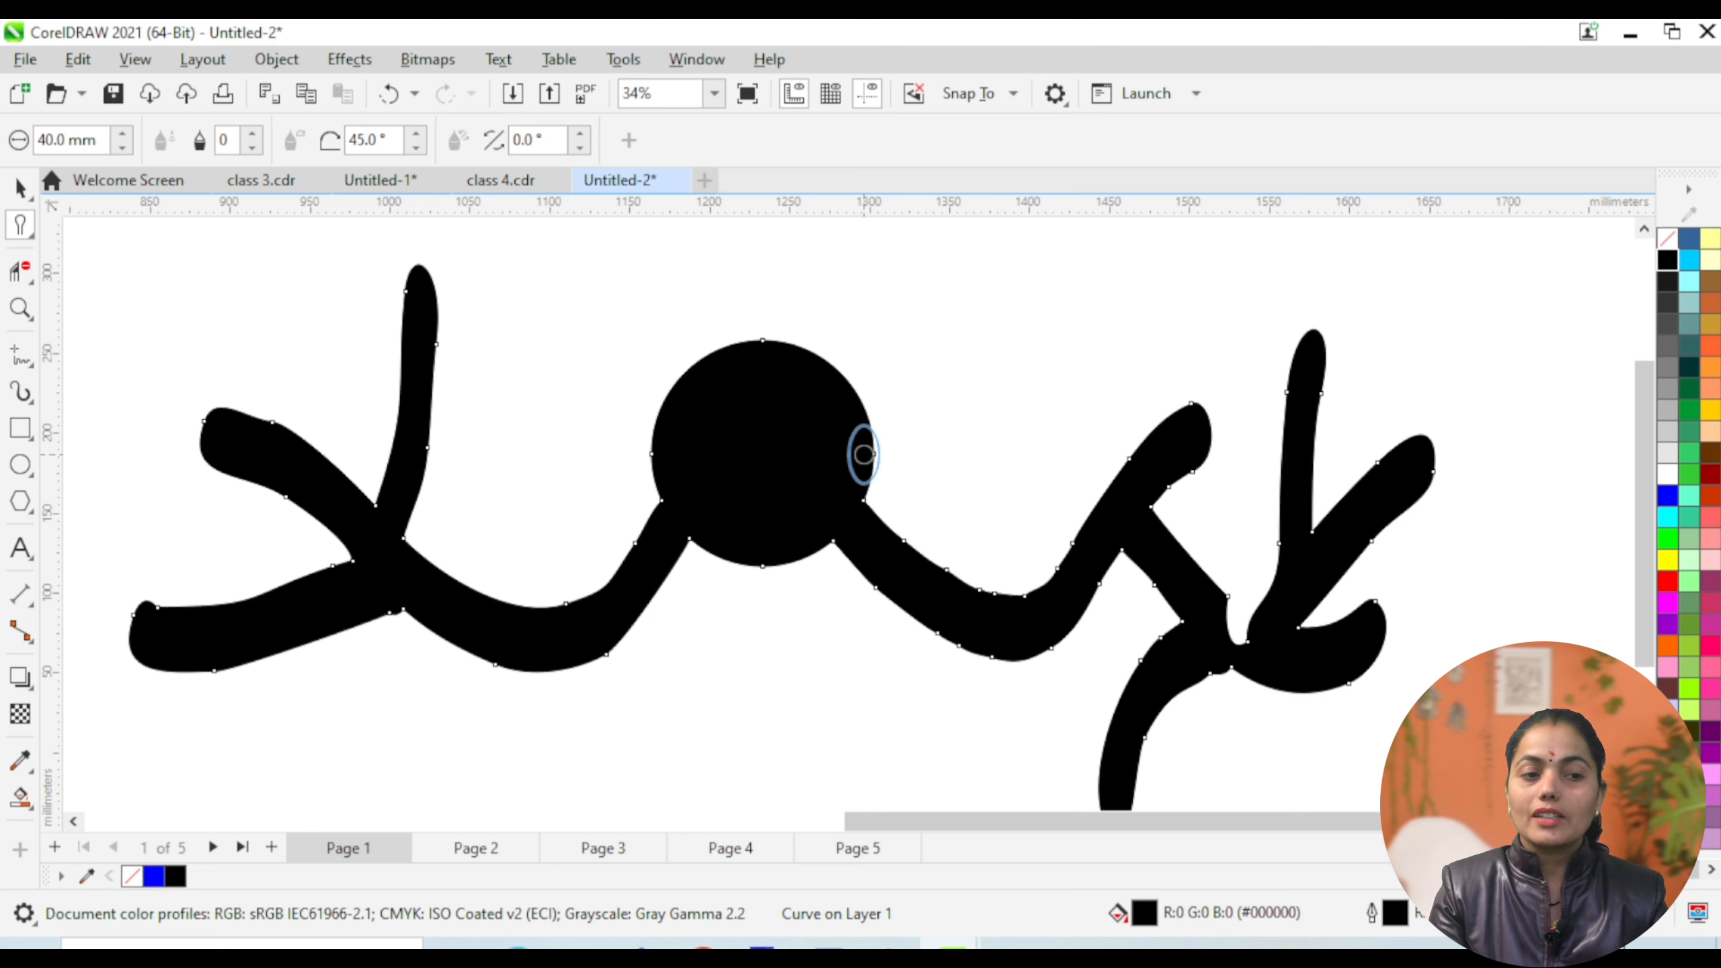
# Smudge new arms out of the black circle's upper right, bottom and upper left, and add two side branches to the upper-right arm.
pyautogui.moveTo(858, 443)
pyautogui.mouseDown()
pyautogui.moveTo(977, 307)
pyautogui.moveTo(1094, 277)
pyautogui.mouseUp()
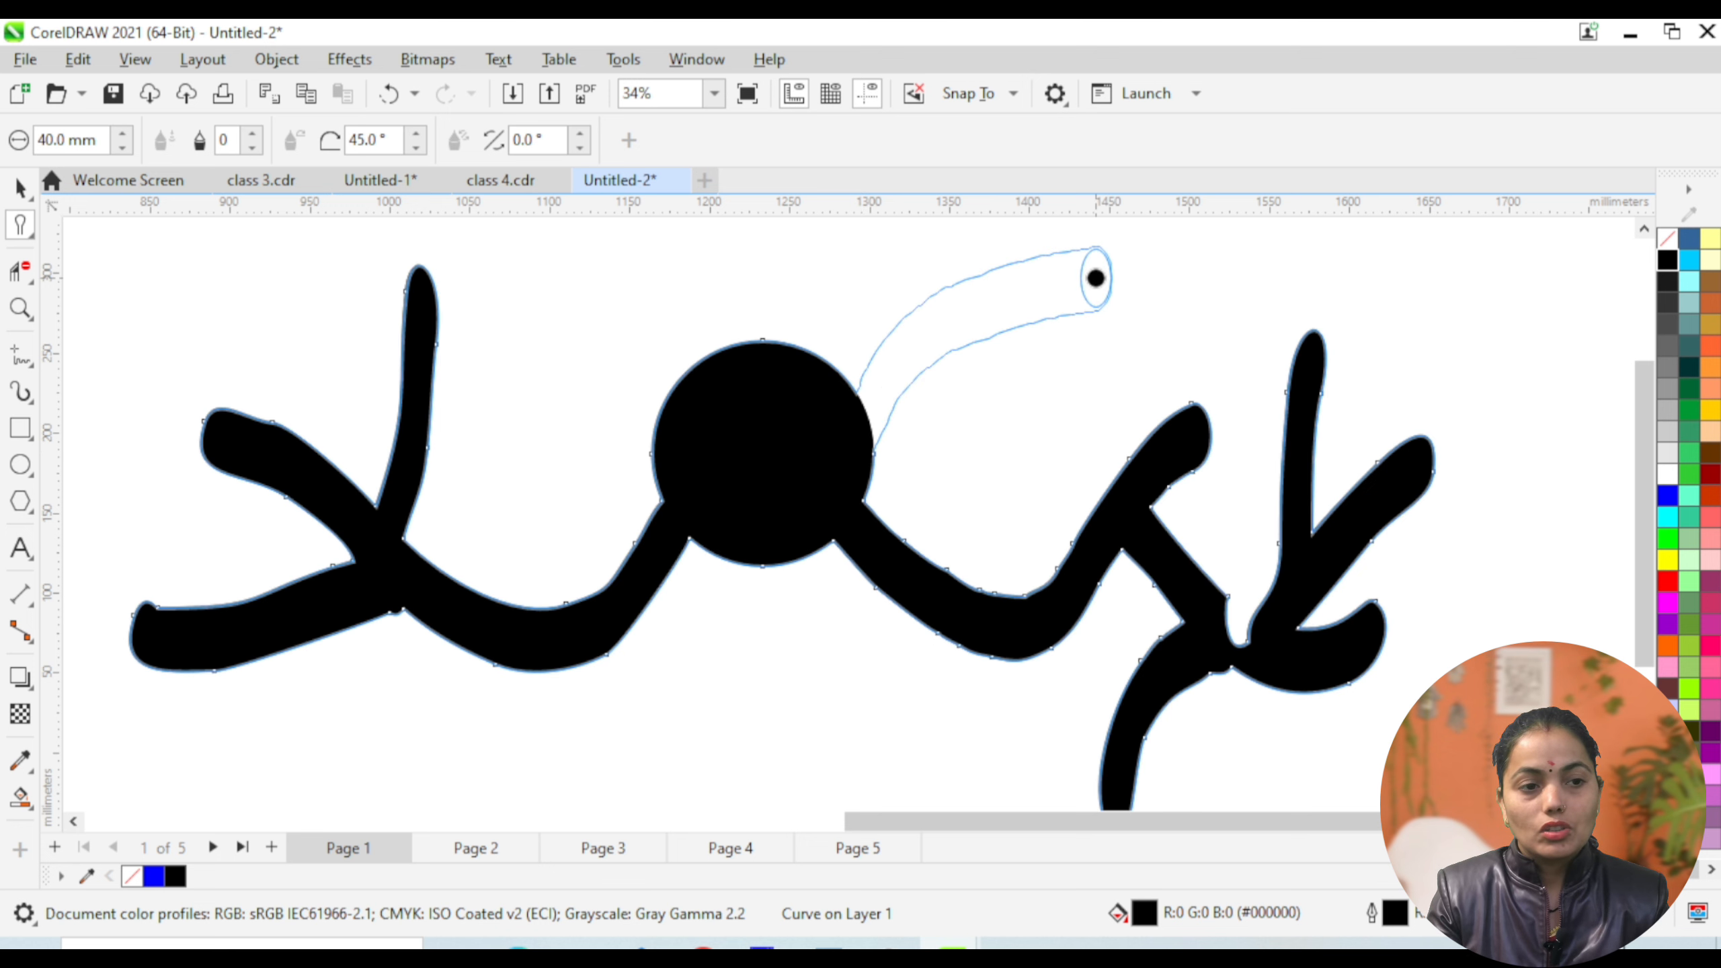
pyautogui.moveTo(886, 378)
pyautogui.mouseDown()
pyautogui.moveTo(757, 276)
pyautogui.moveTo(670, 252)
pyautogui.mouseUp()
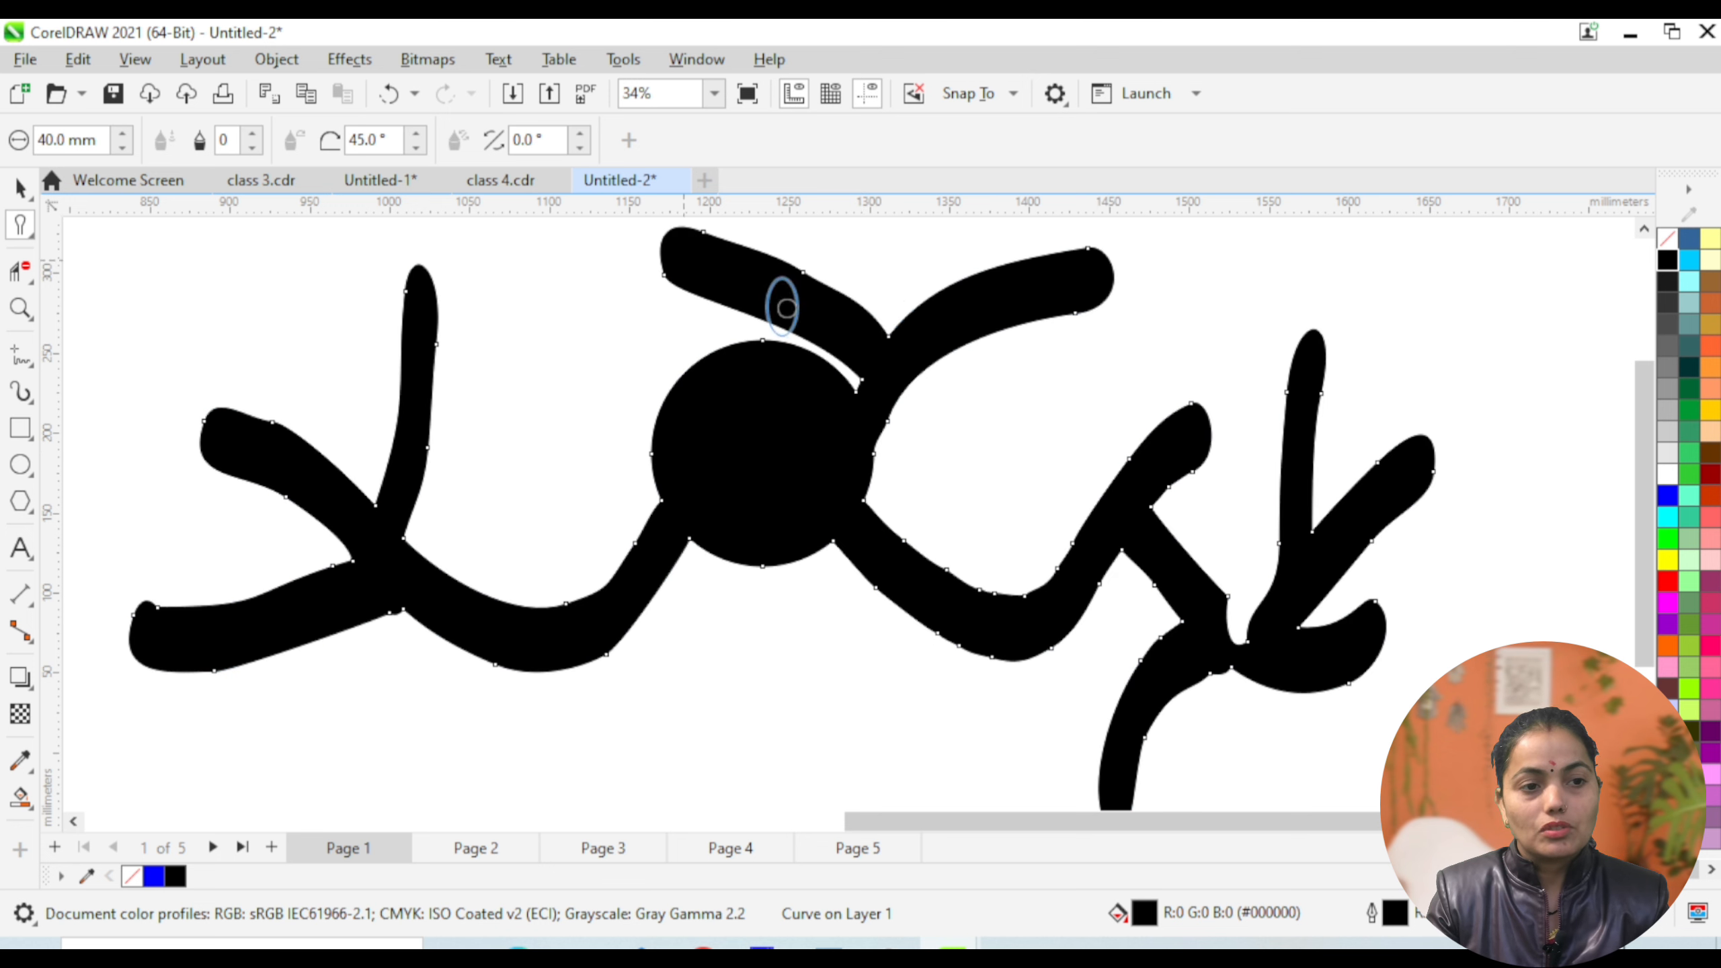
pyautogui.moveTo(915, 343)
pyautogui.mouseDown()
pyautogui.moveTo(1072, 385)
pyautogui.moveTo(1212, 355)
pyautogui.mouseUp()
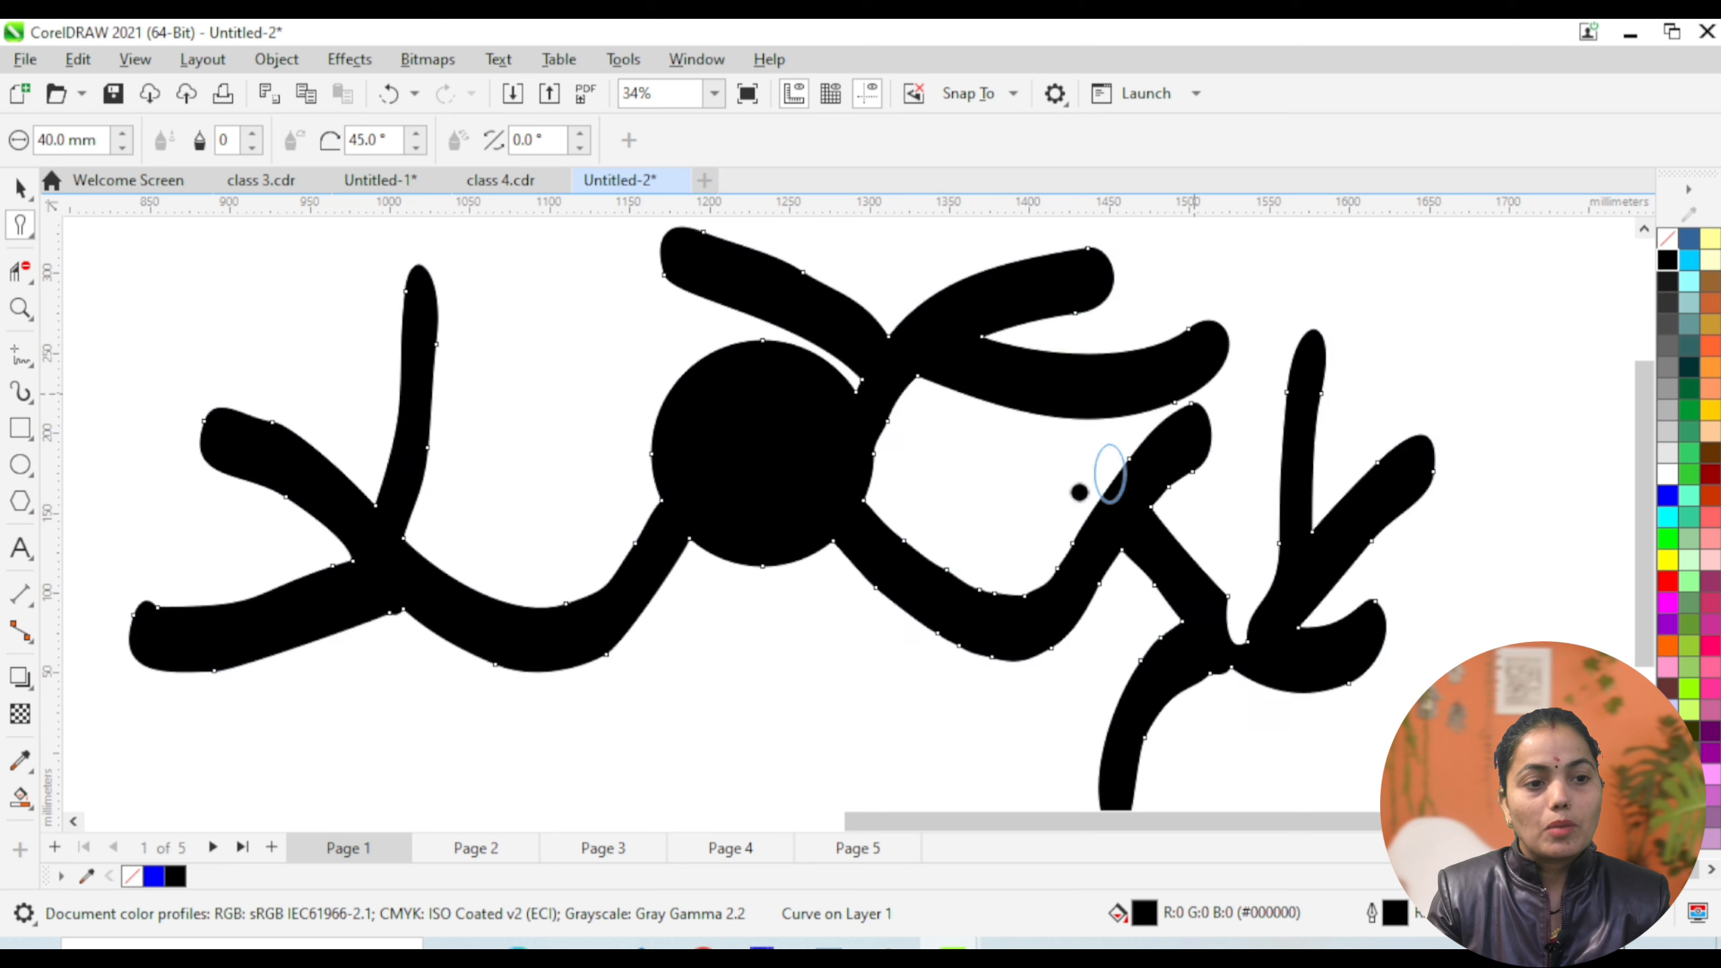
pyautogui.moveTo(783, 566)
pyautogui.mouseDown()
pyautogui.moveTo(753, 645)
pyautogui.moveTo(922, 730)
pyautogui.moveTo(933, 718)
pyautogui.mouseUp()
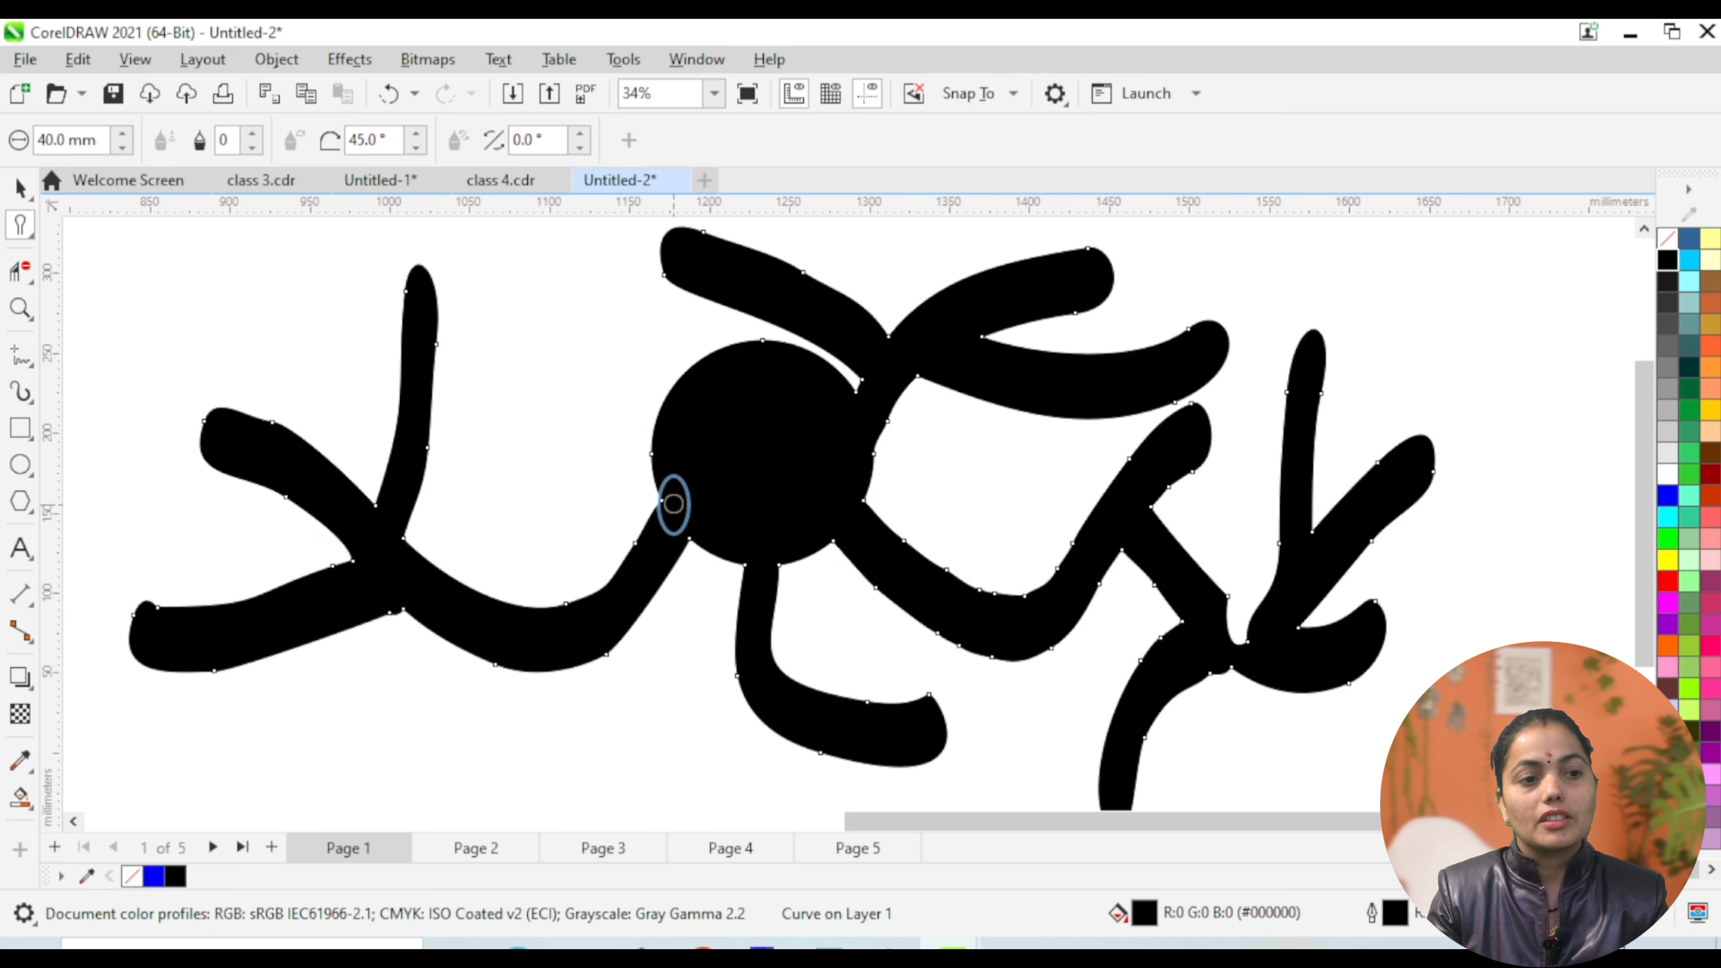
pyautogui.moveTo(668, 420); pyautogui.dragTo(558, 313)
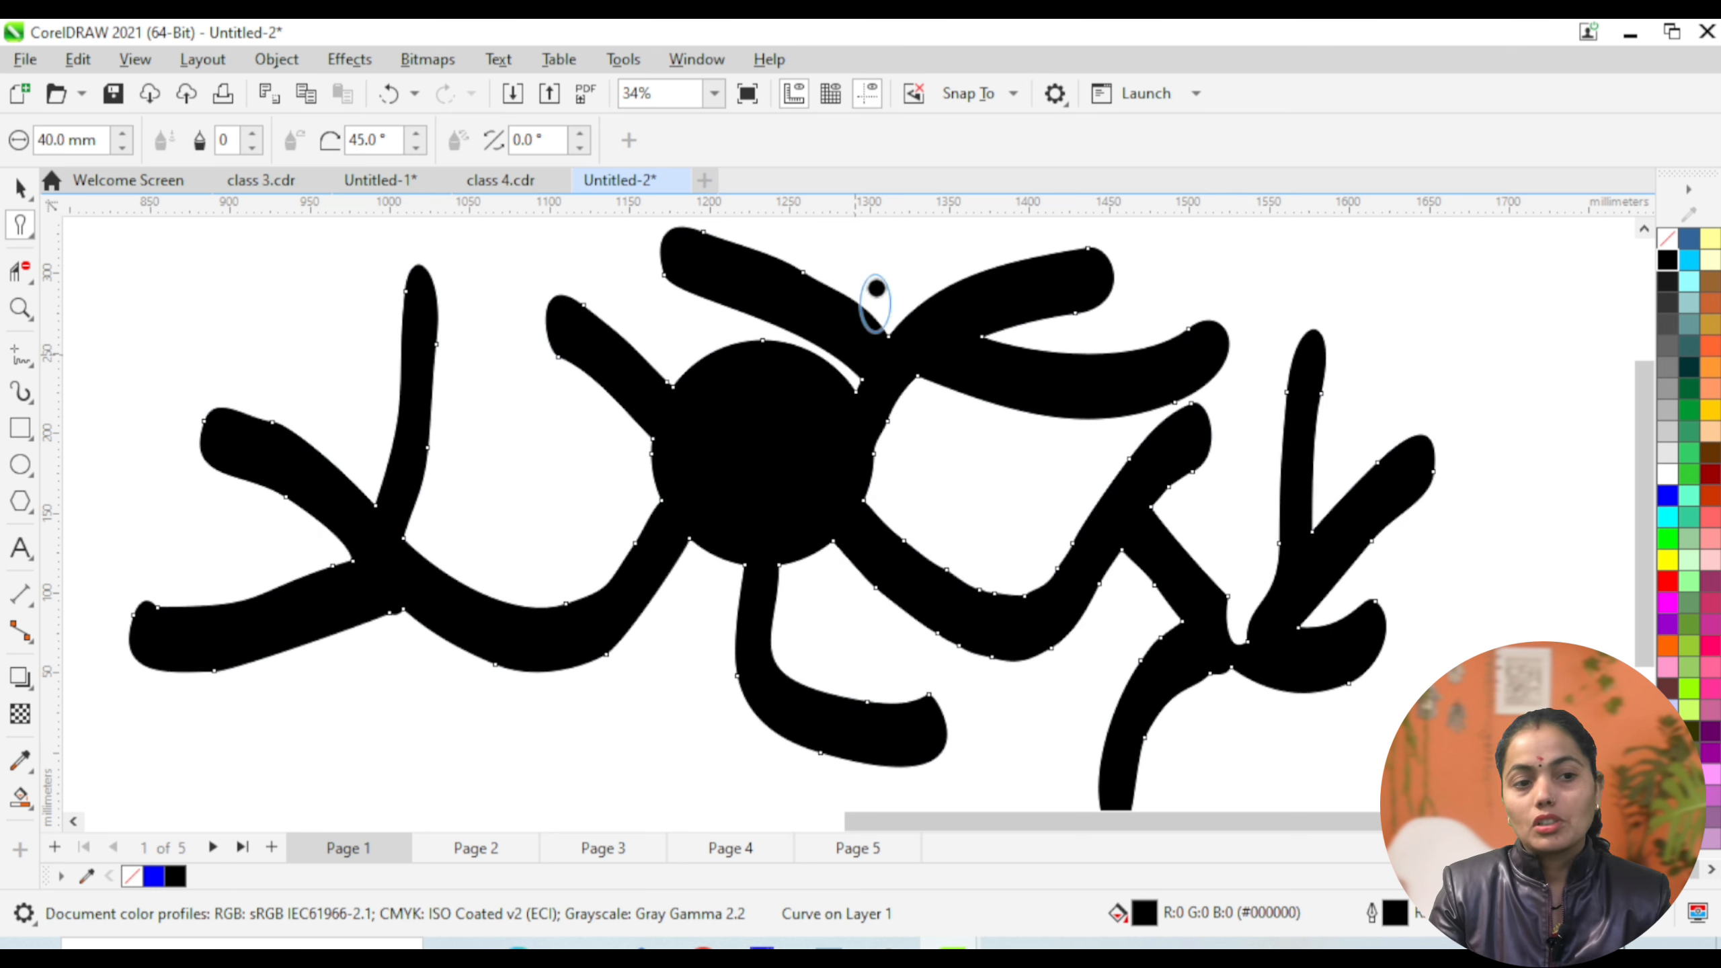
# Smudge several finger-like branches from the left arm, fanning upward and outward to its end and along its lower side.
pyautogui.moveTo(418, 460); pyautogui.dragTo(490, 356)
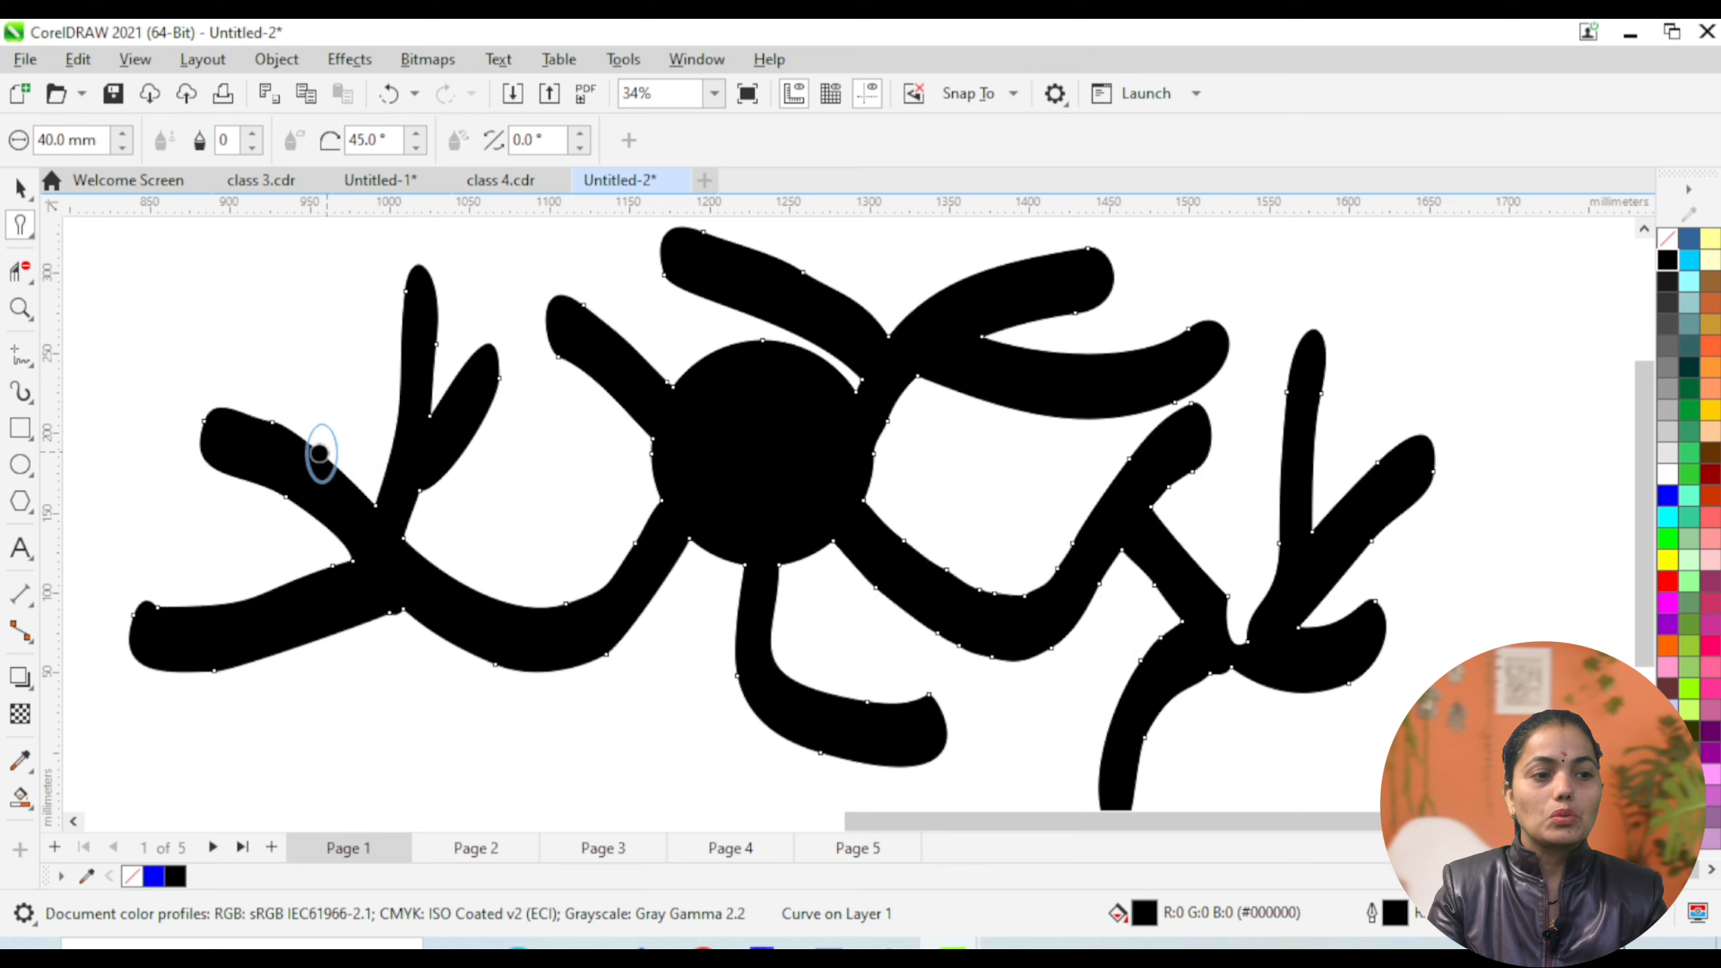
pyautogui.moveTo(319, 449); pyautogui.dragTo(311, 295)
pyautogui.moveTo(268, 422); pyautogui.dragTo(209, 267)
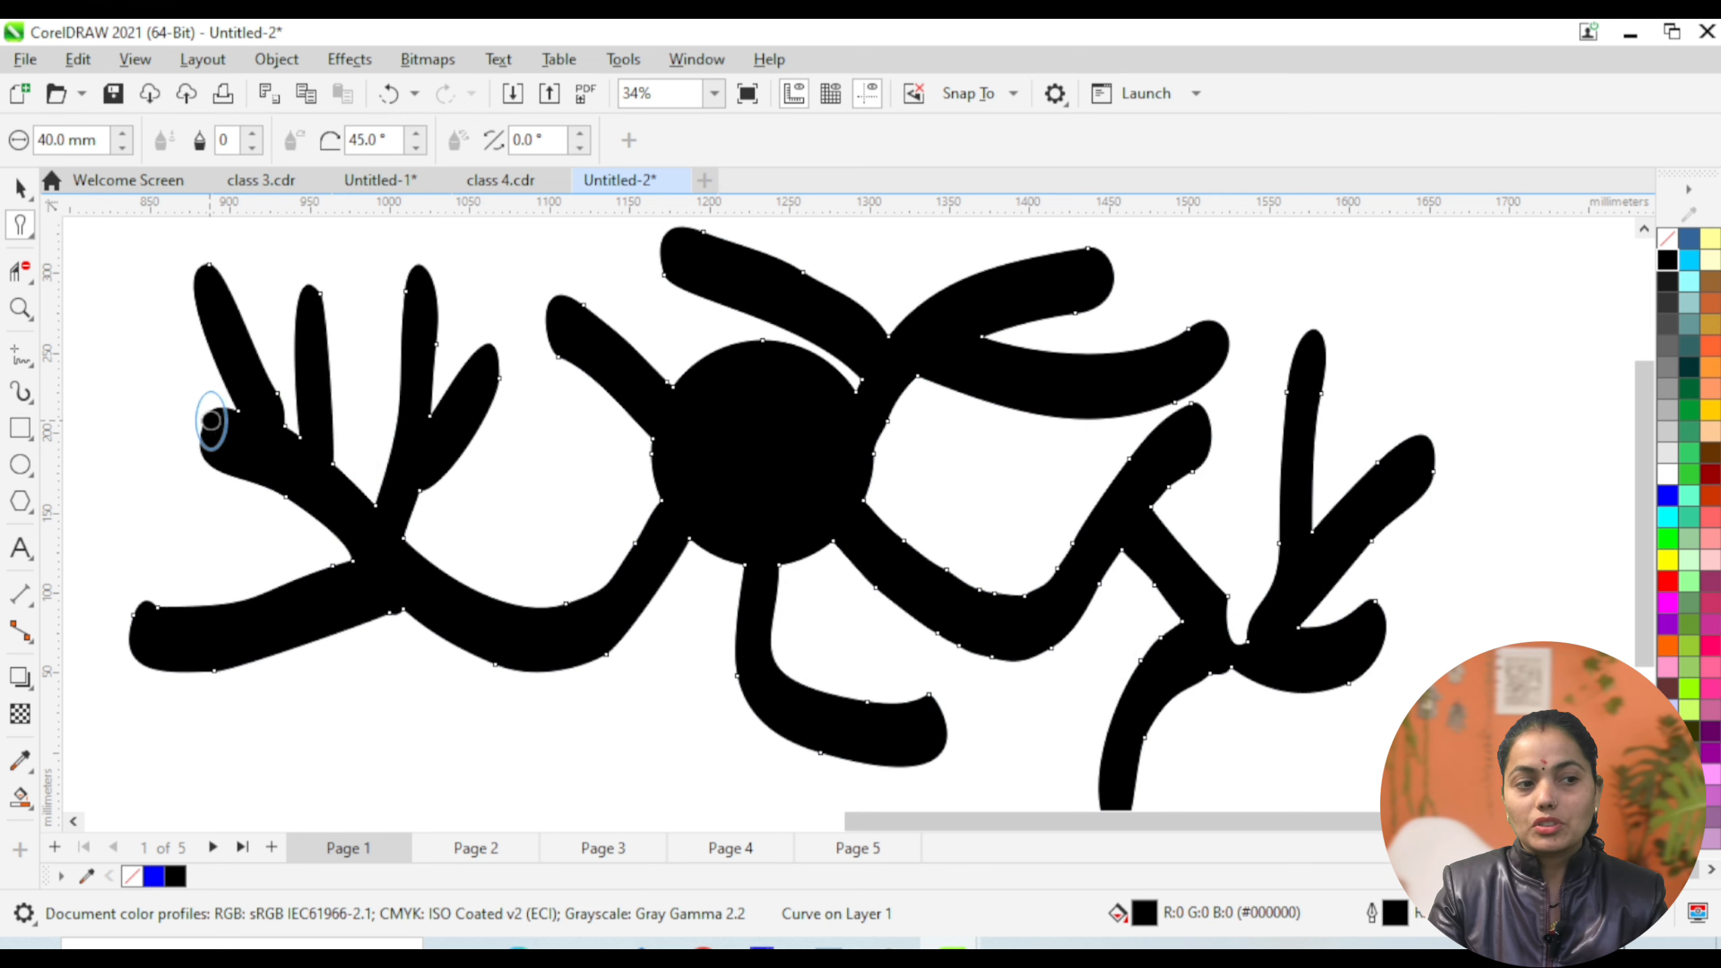
pyautogui.moveTo(211, 423)
pyautogui.mouseDown()
pyautogui.moveTo(146, 327)
pyautogui.moveTo(151, 305)
pyautogui.mouseUp()
pyautogui.moveTo(232, 476); pyautogui.dragTo(137, 523)
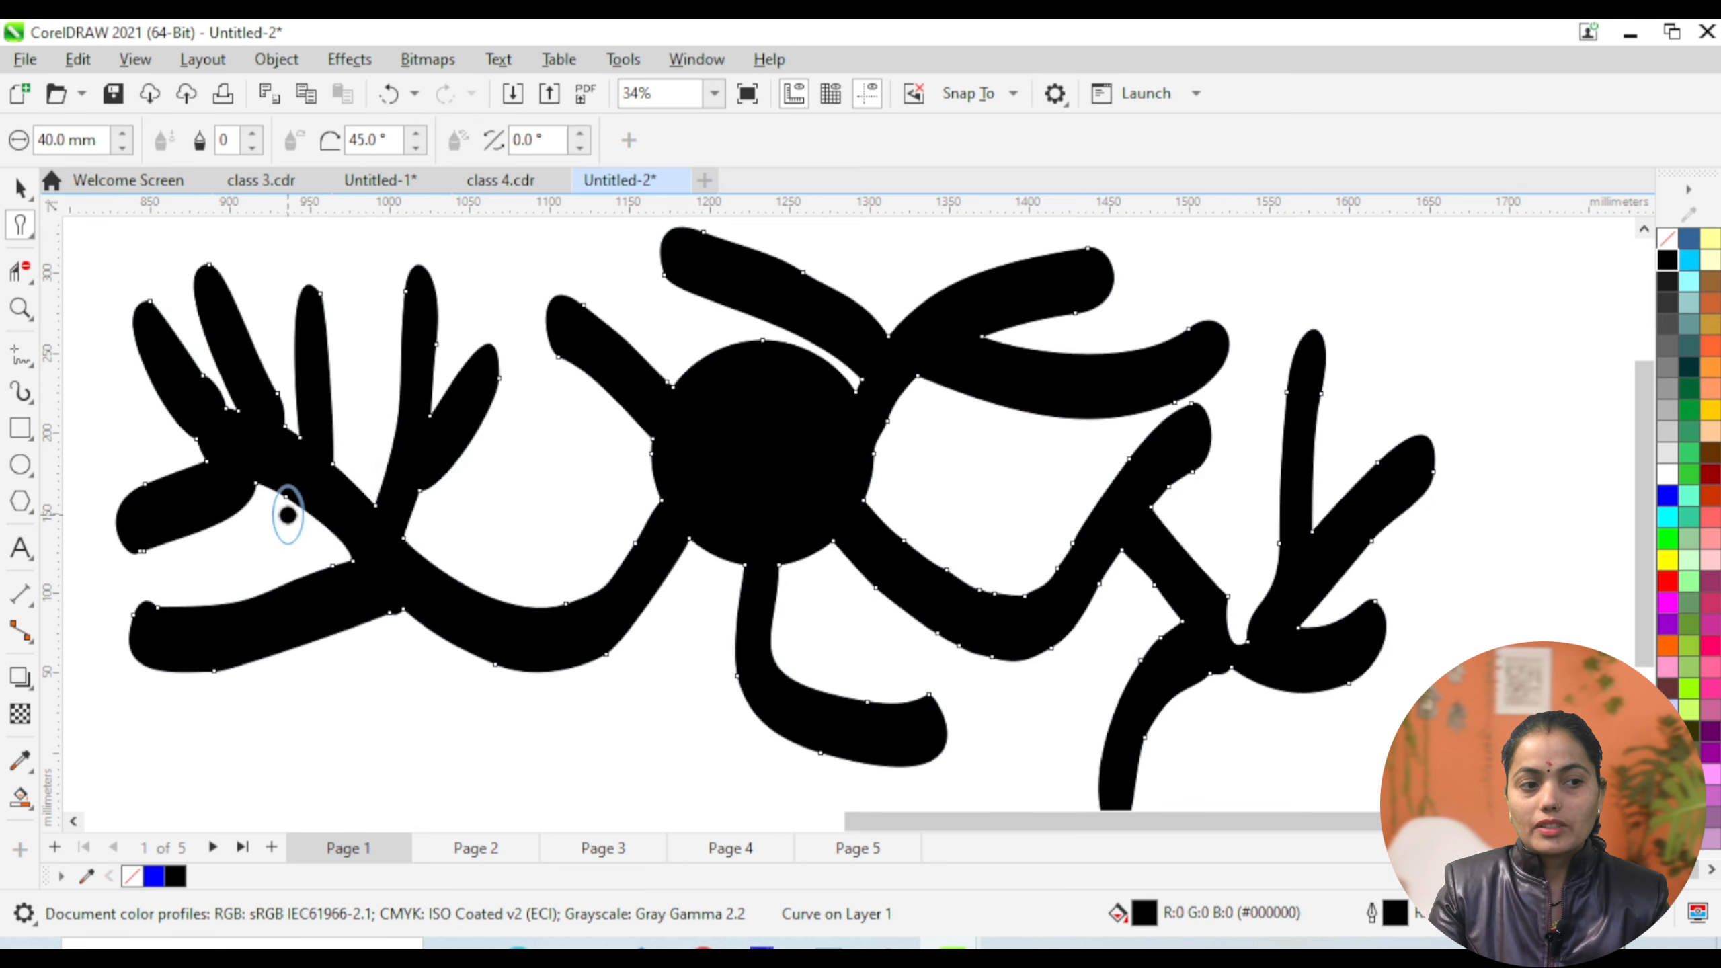
pyautogui.moveTo(286, 513); pyautogui.dragTo(209, 593)
pyautogui.moveTo(326, 506); pyautogui.dragTo(237, 566)
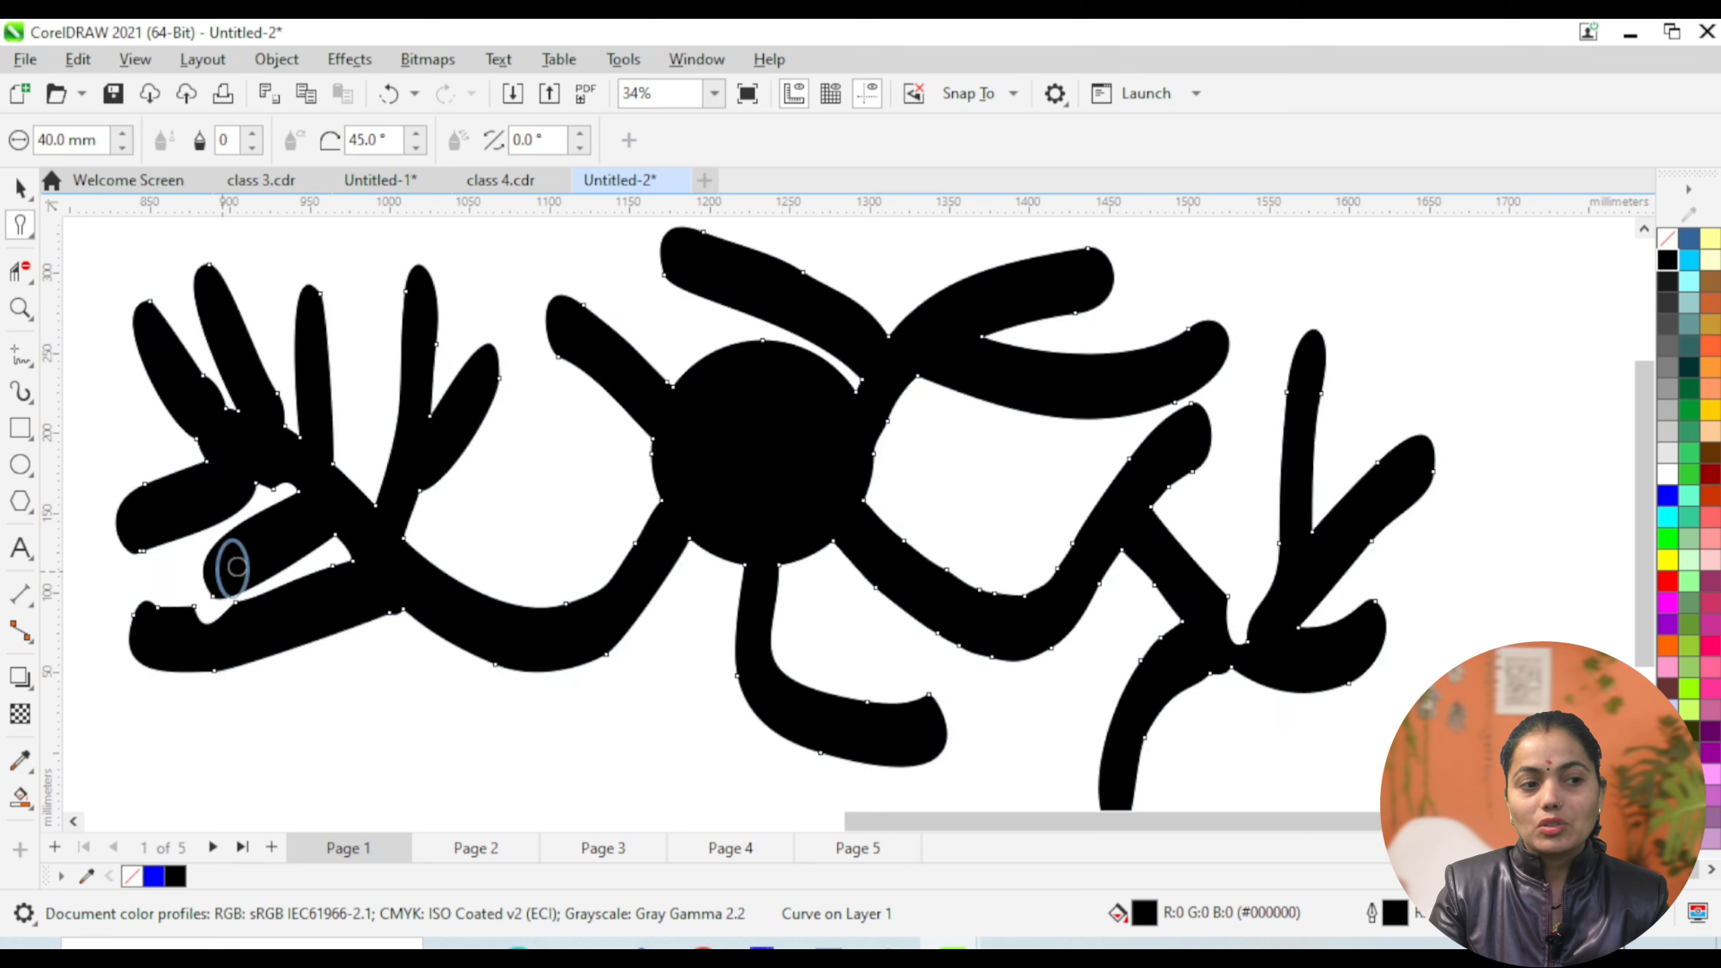
# Smudge a notch into the circle's upper-right branch and extend the two upright tips of the right arm upward.
pyautogui.moveTo(1111, 388); pyautogui.dragTo(1135, 339)
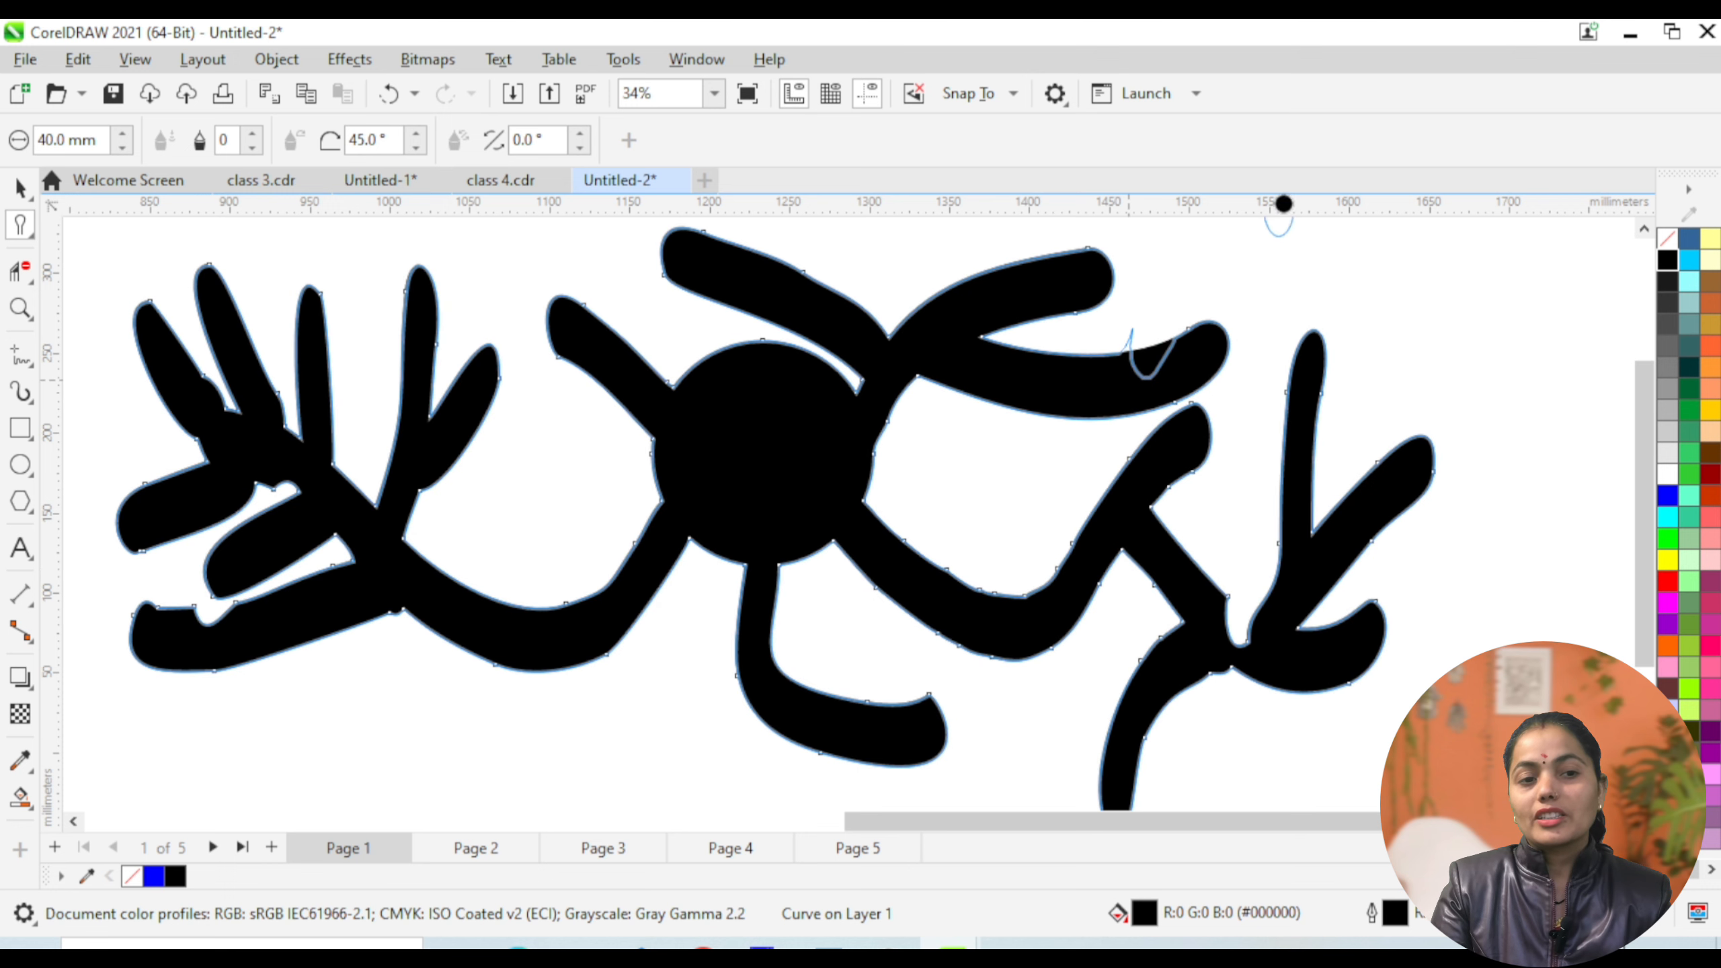
pyautogui.moveTo(1279, 326); pyautogui.dragTo(1401, 267)
pyautogui.moveTo(1393, 461); pyautogui.dragTo(1470, 339)
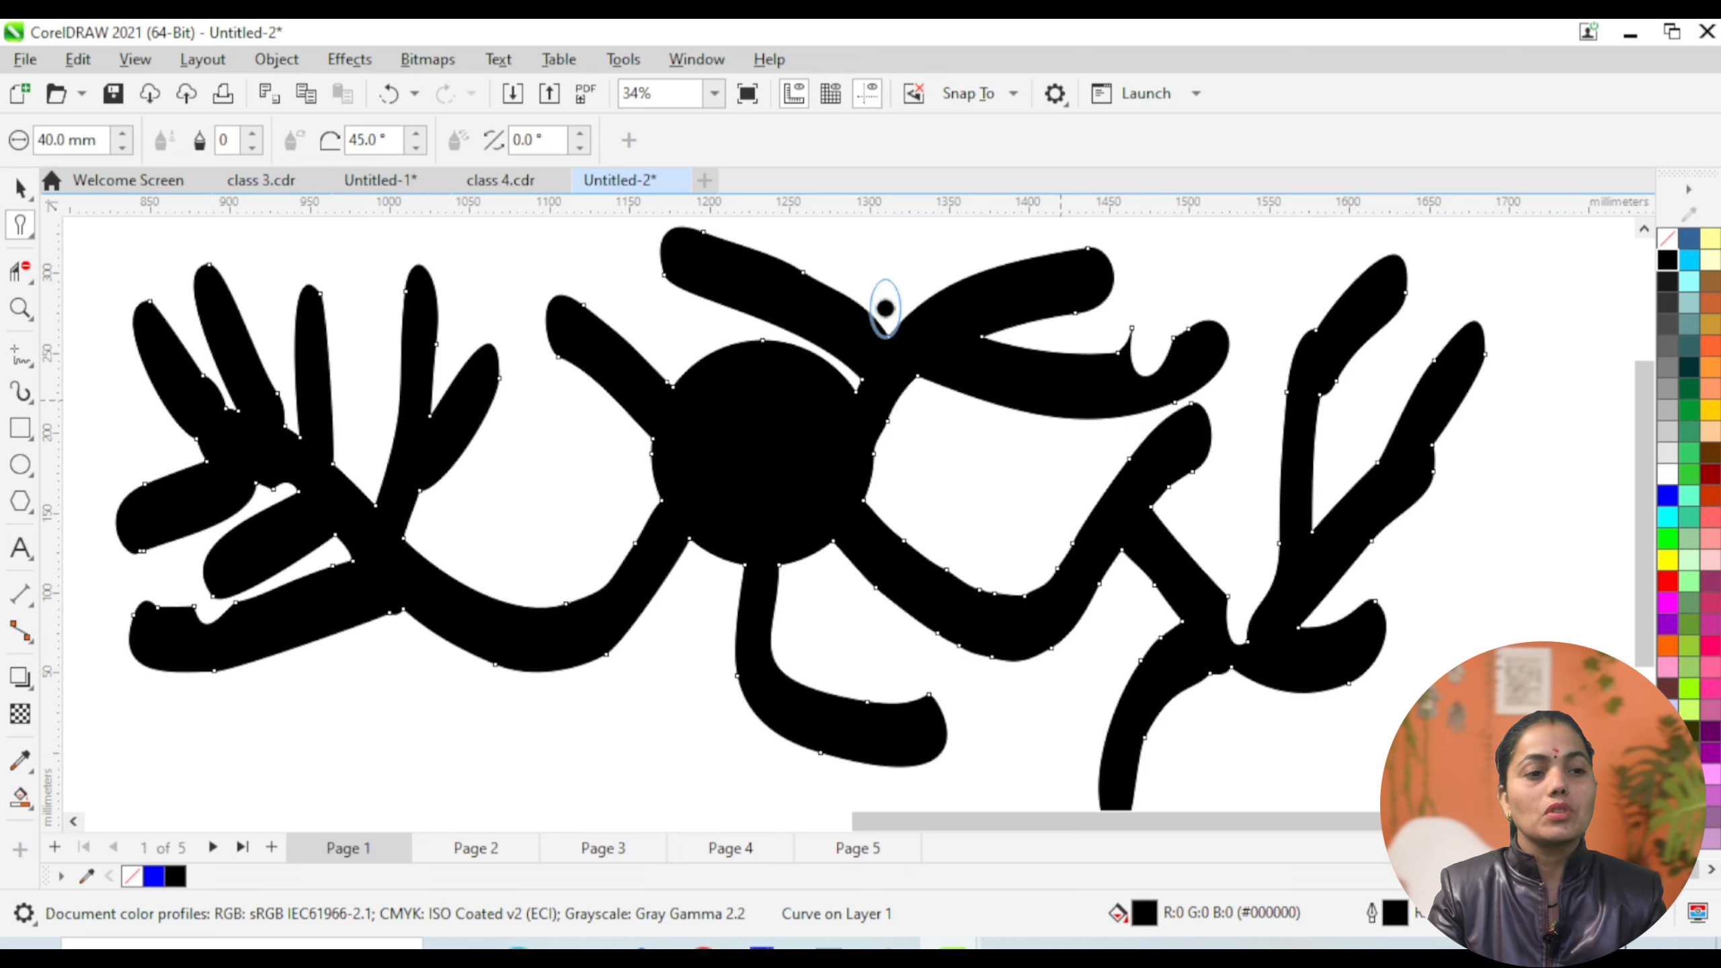
# Give the smudged black shape a 16 pt bright green outline.
pyautogui.click(20, 188)
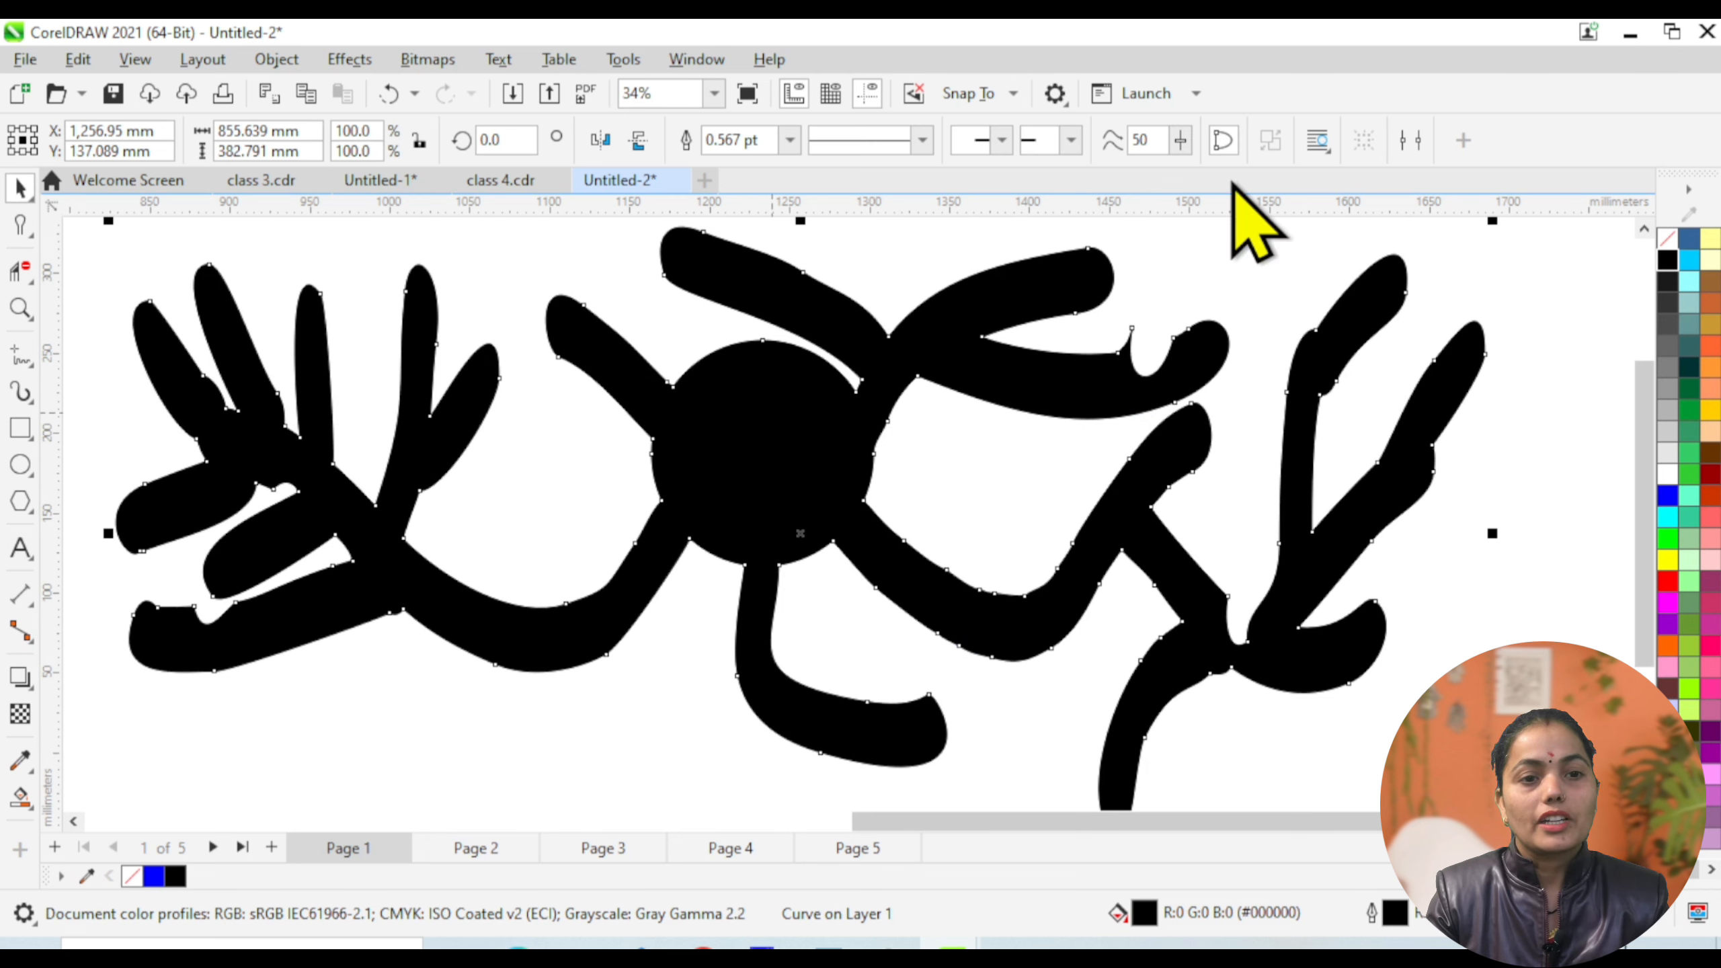
pyautogui.click(789, 140)
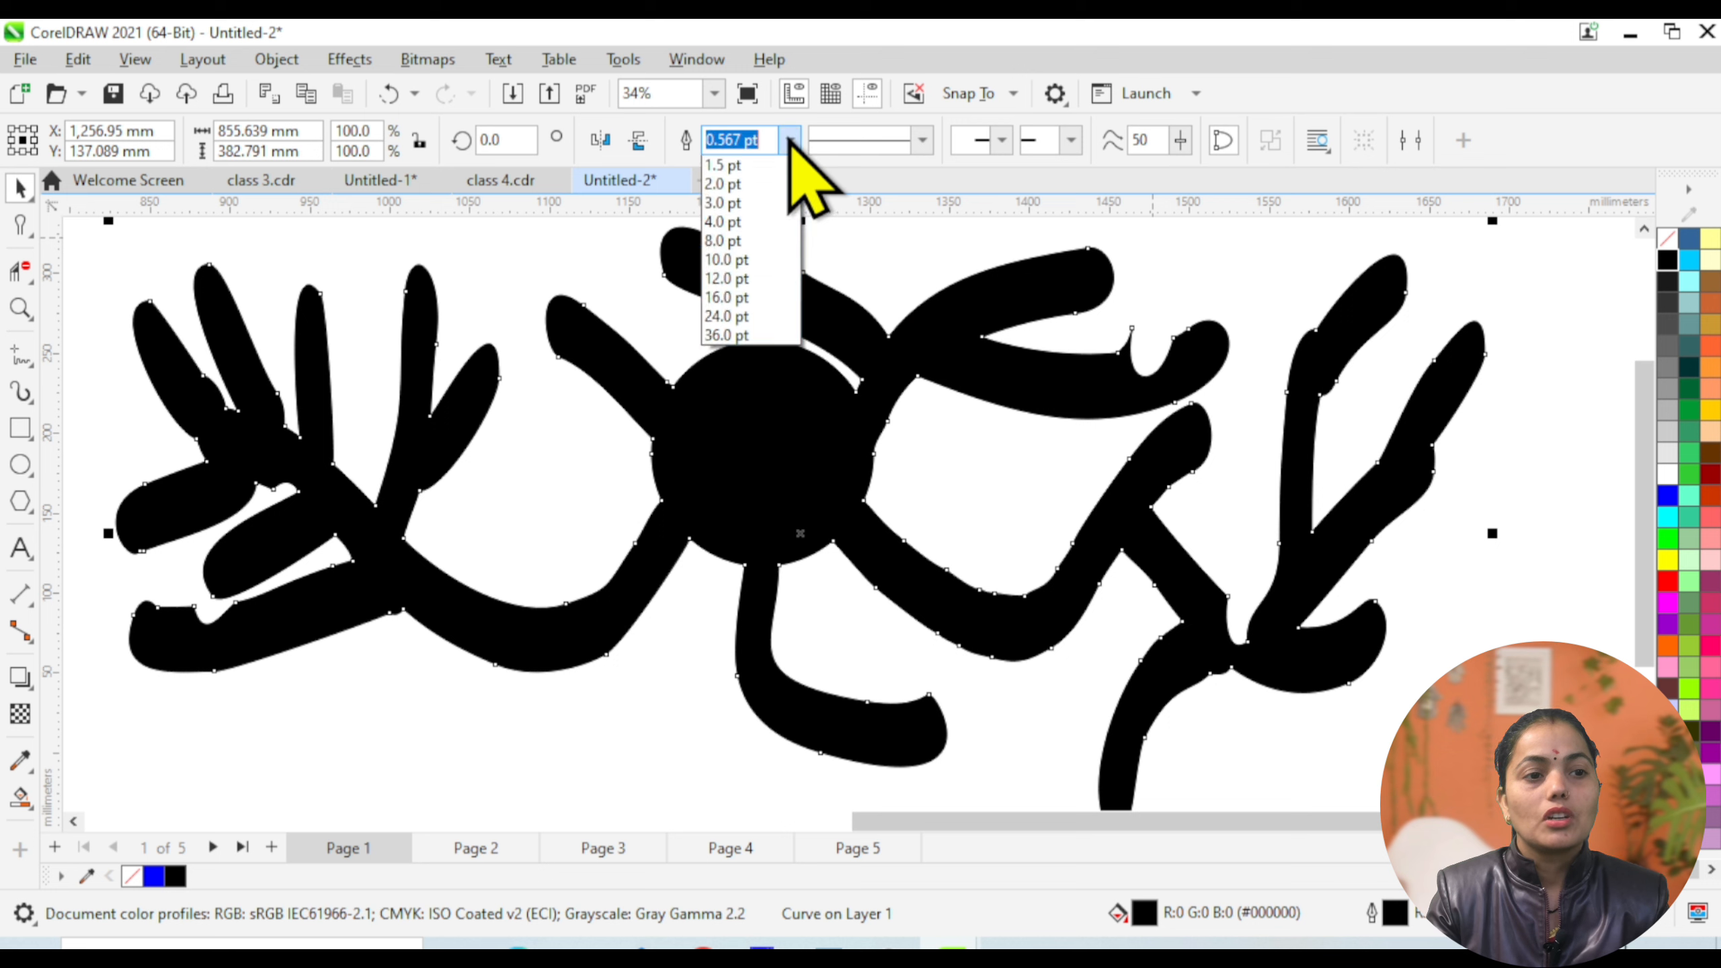
pyautogui.click(730, 395)
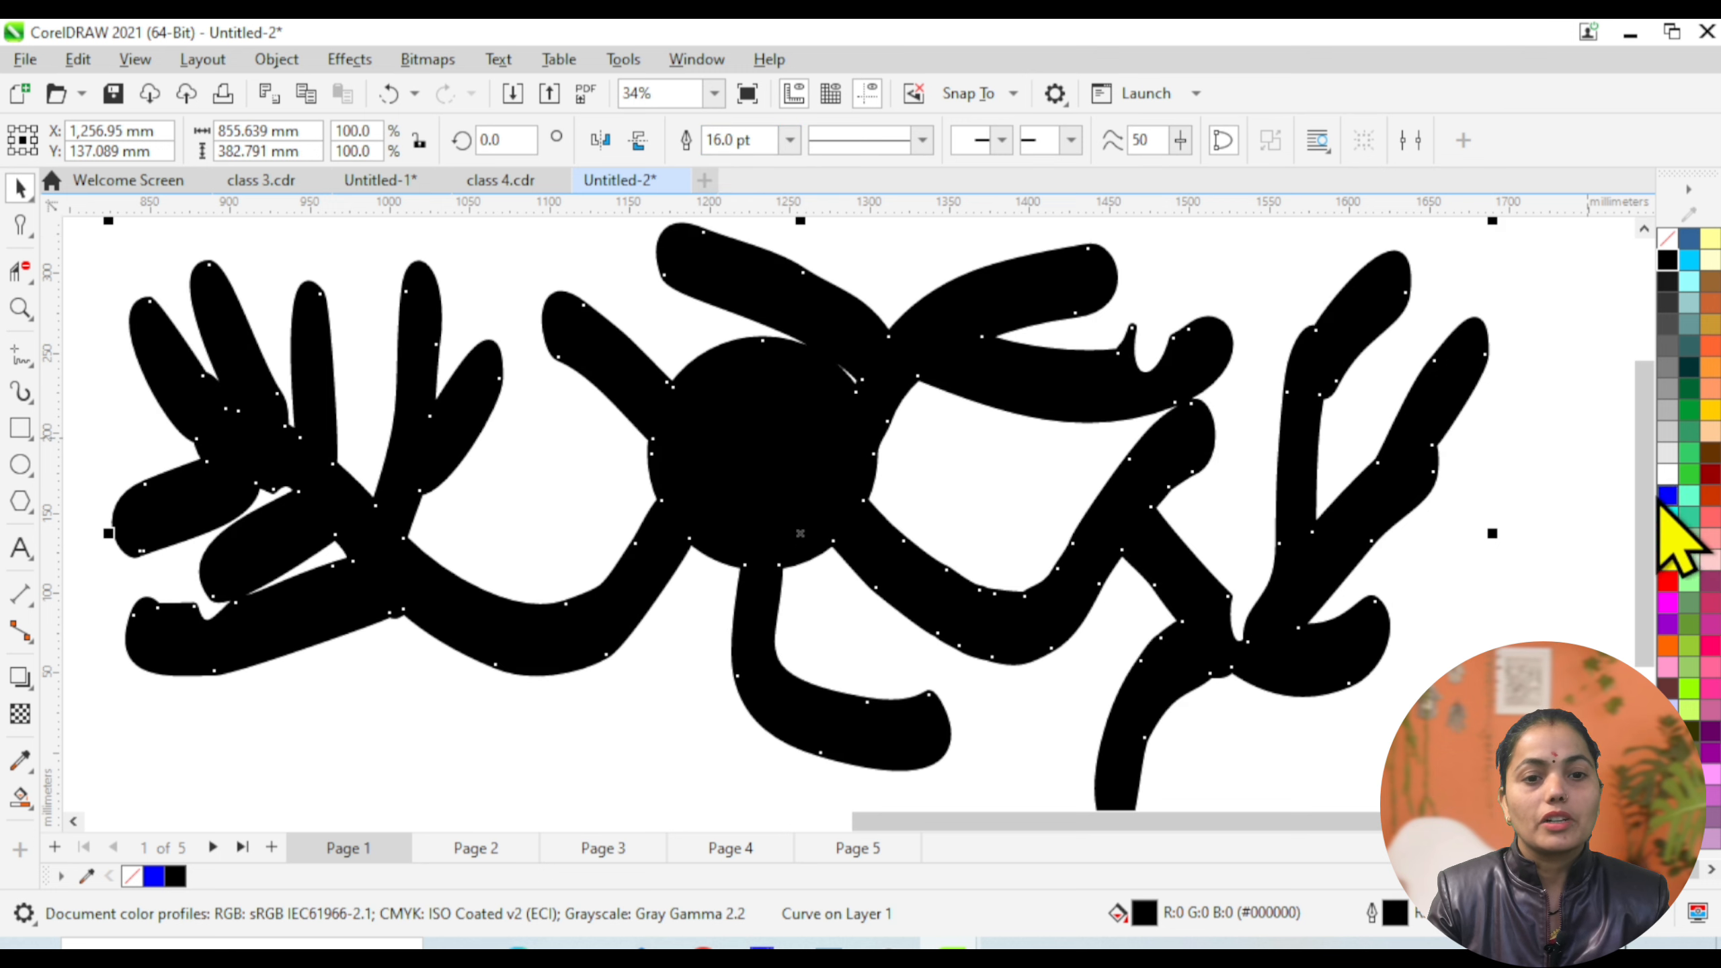
pyautogui.rightClick(1670, 540)
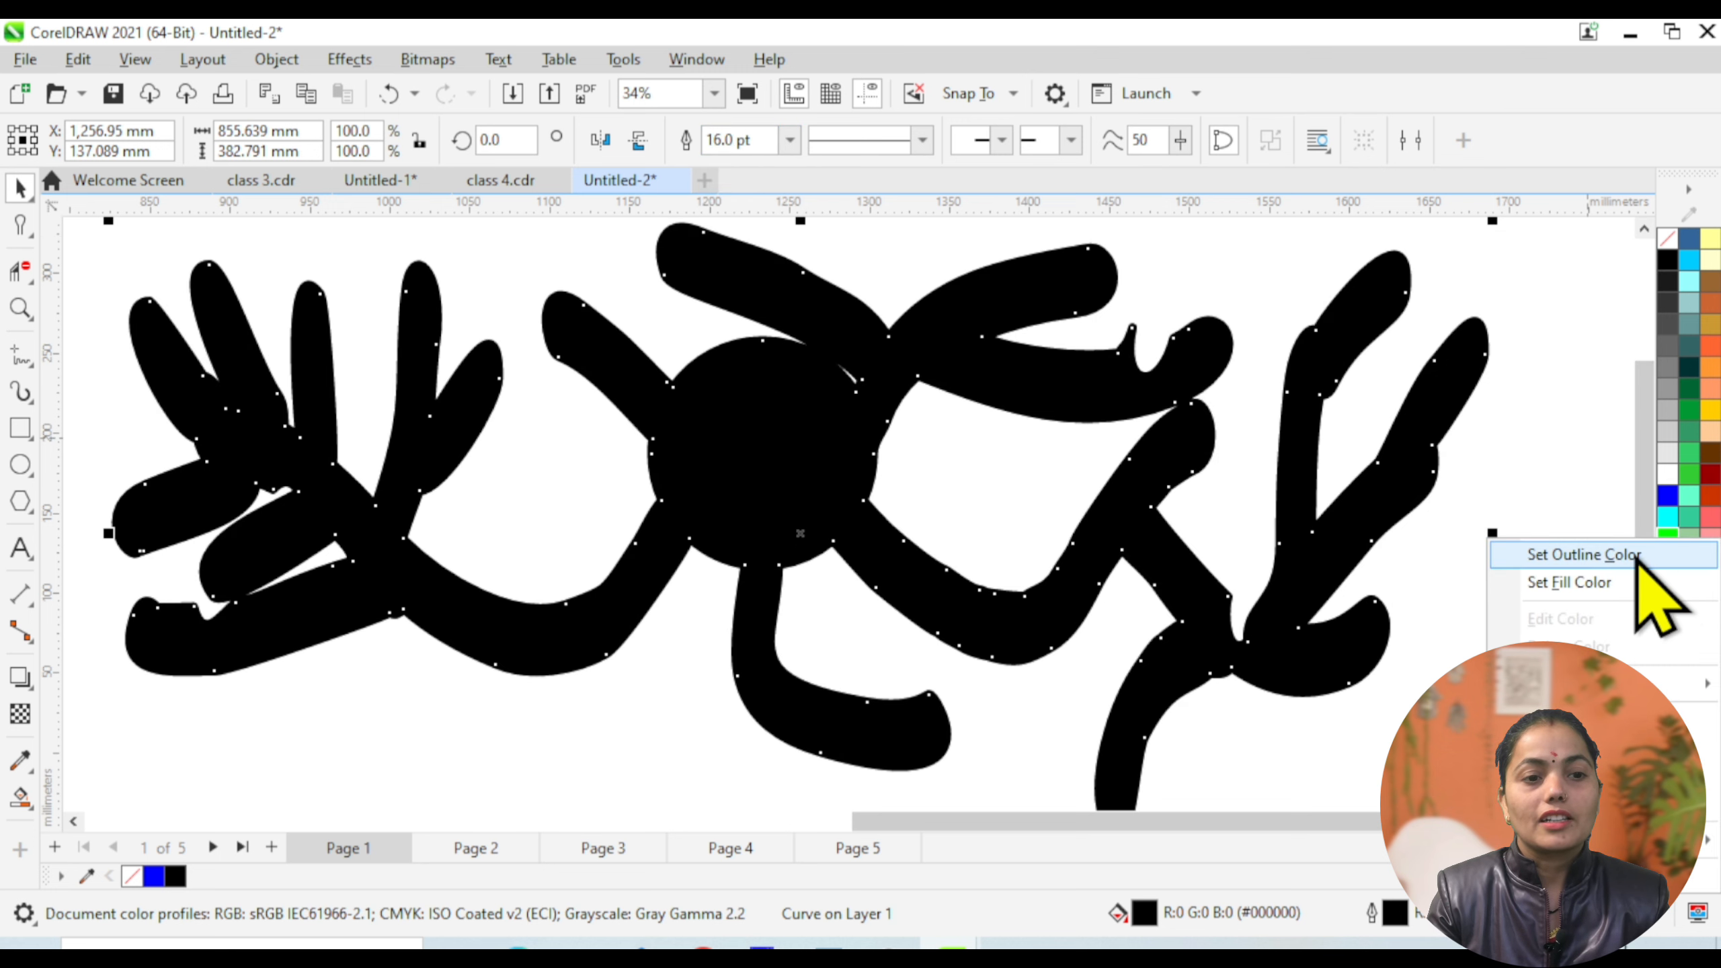
pyautogui.click(1626, 553)
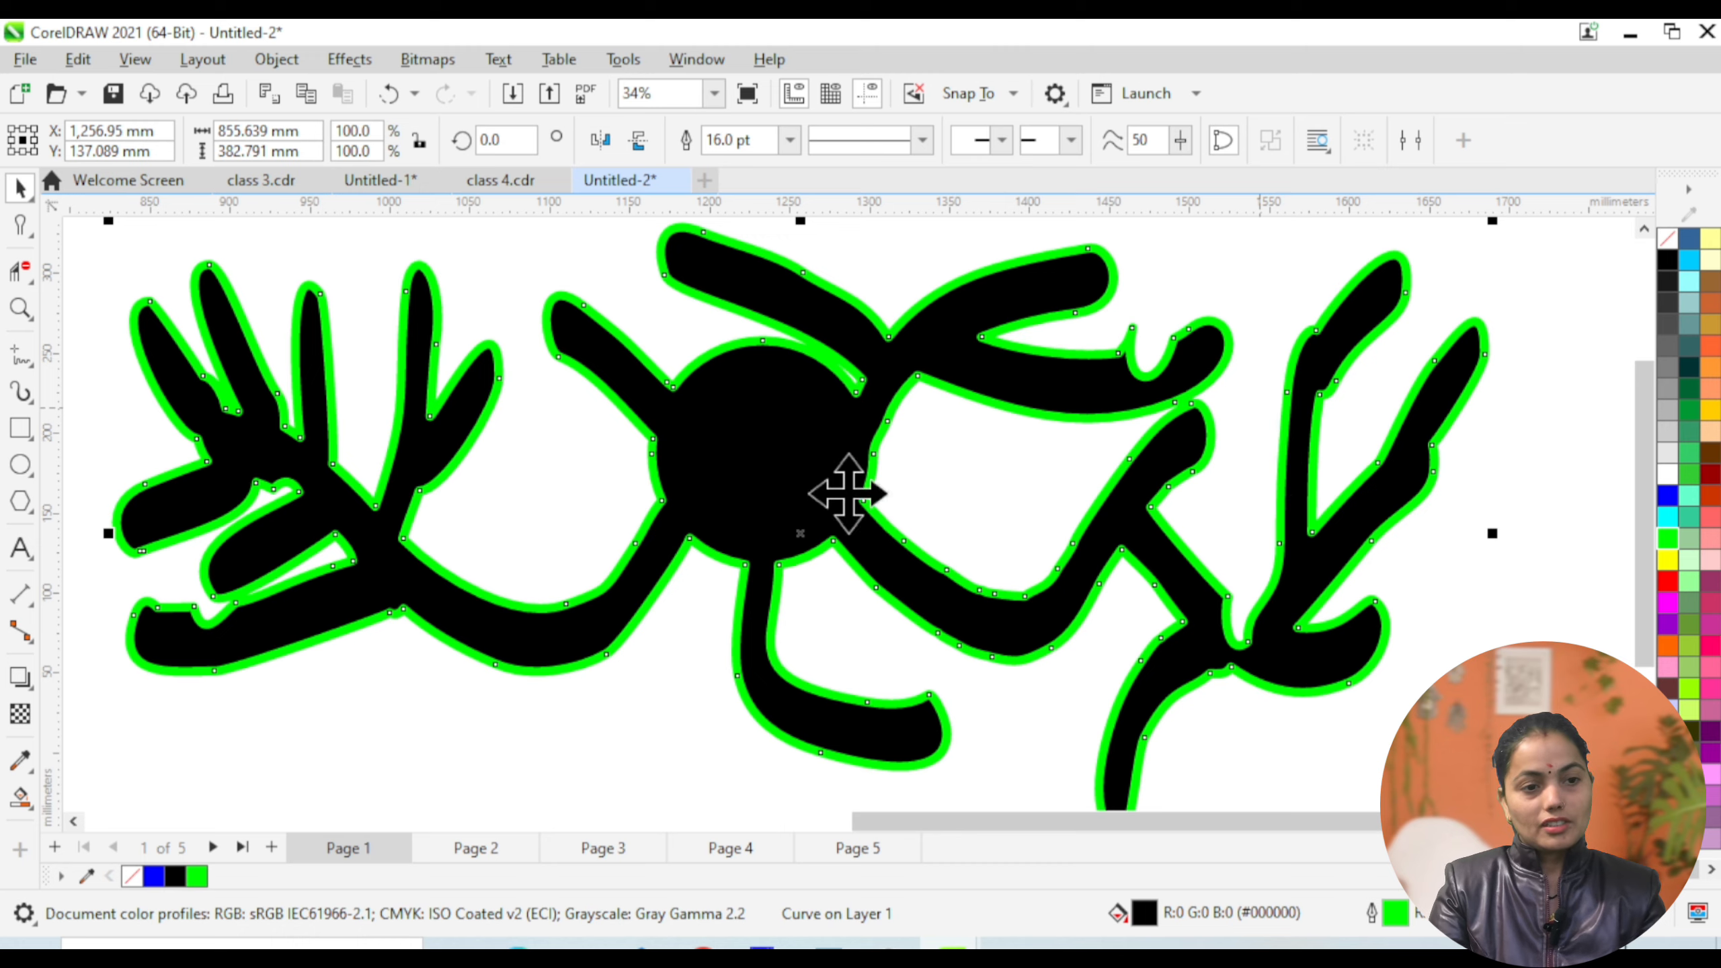
# Delete the smudged black shape with the green outline.
pyautogui.scroll(-2, 850, 454)
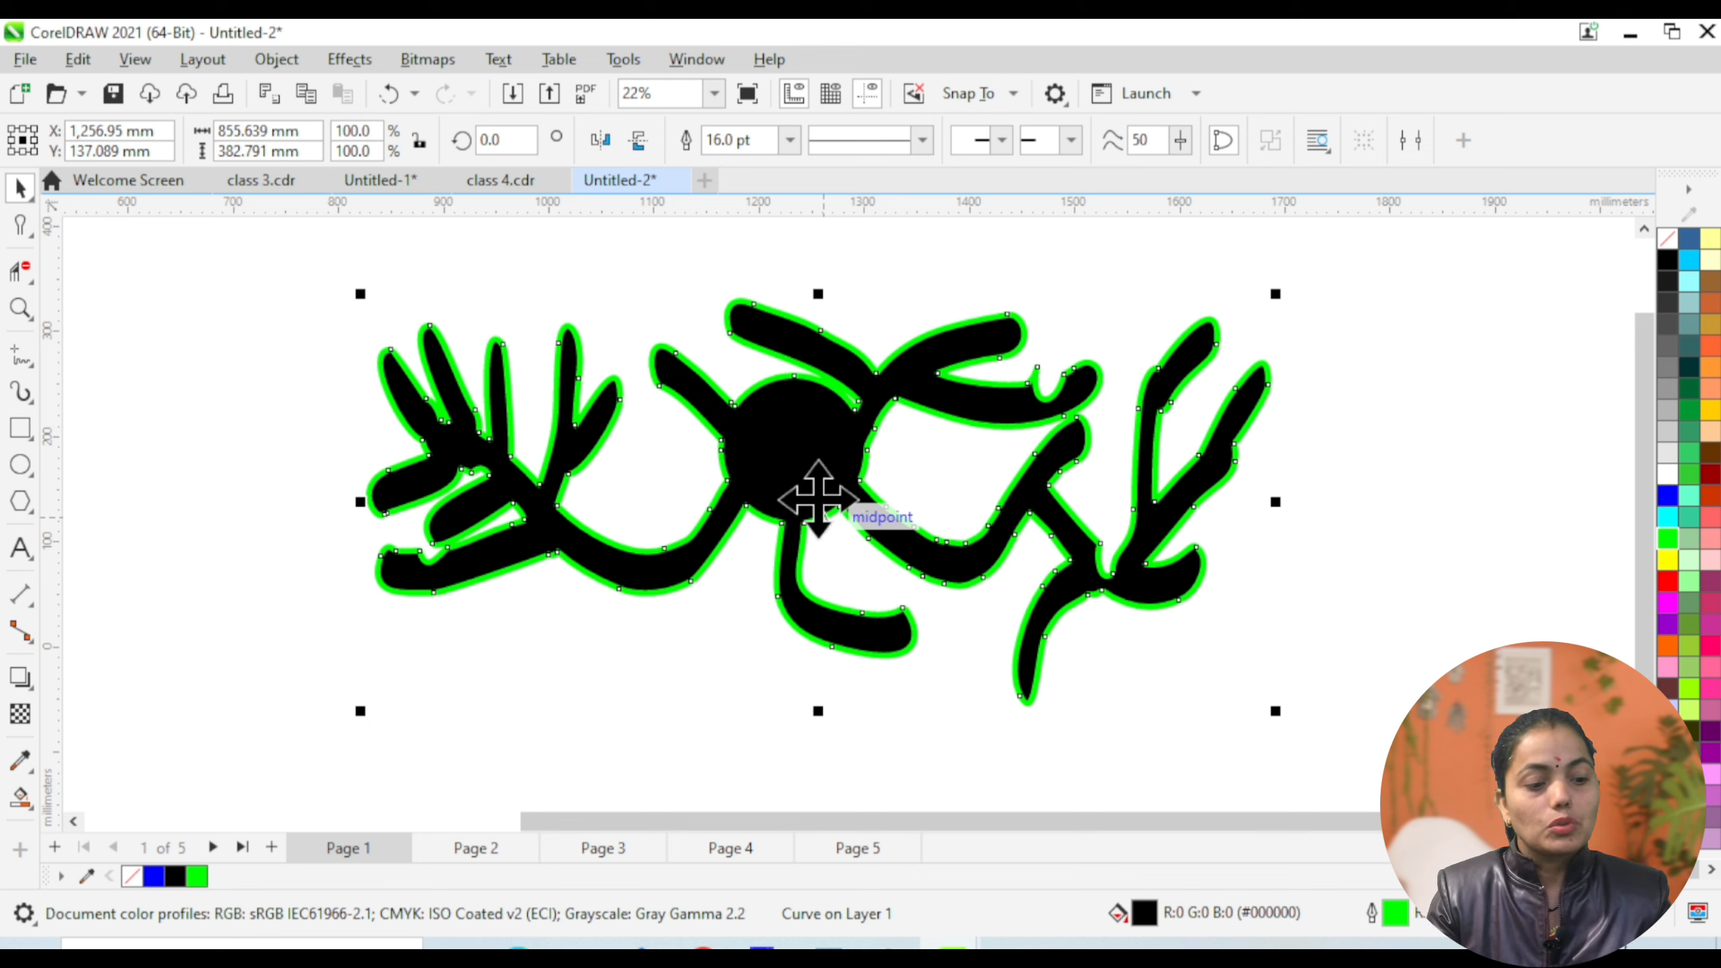
pyautogui.press('Delete')
# Draw a wide rectangle about 1,043 by 131 mm in the empty area and try a black fill, leaving it unfilled.
pyautogui.click(28, 233)
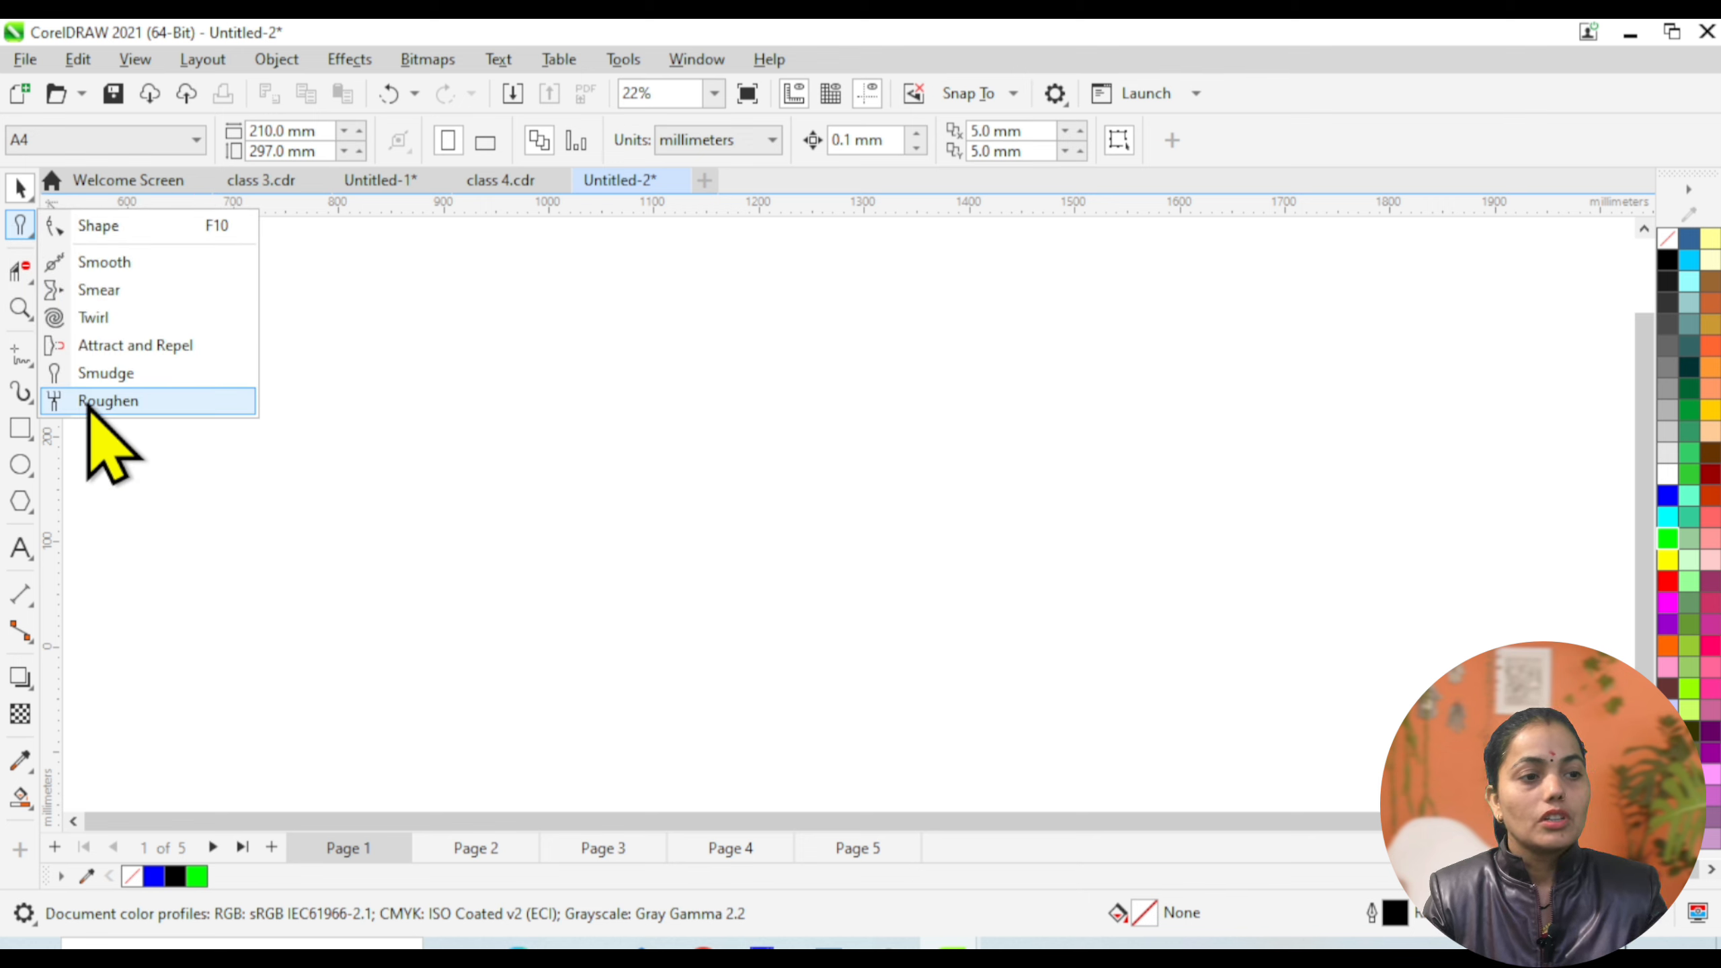
pyautogui.click(20, 430)
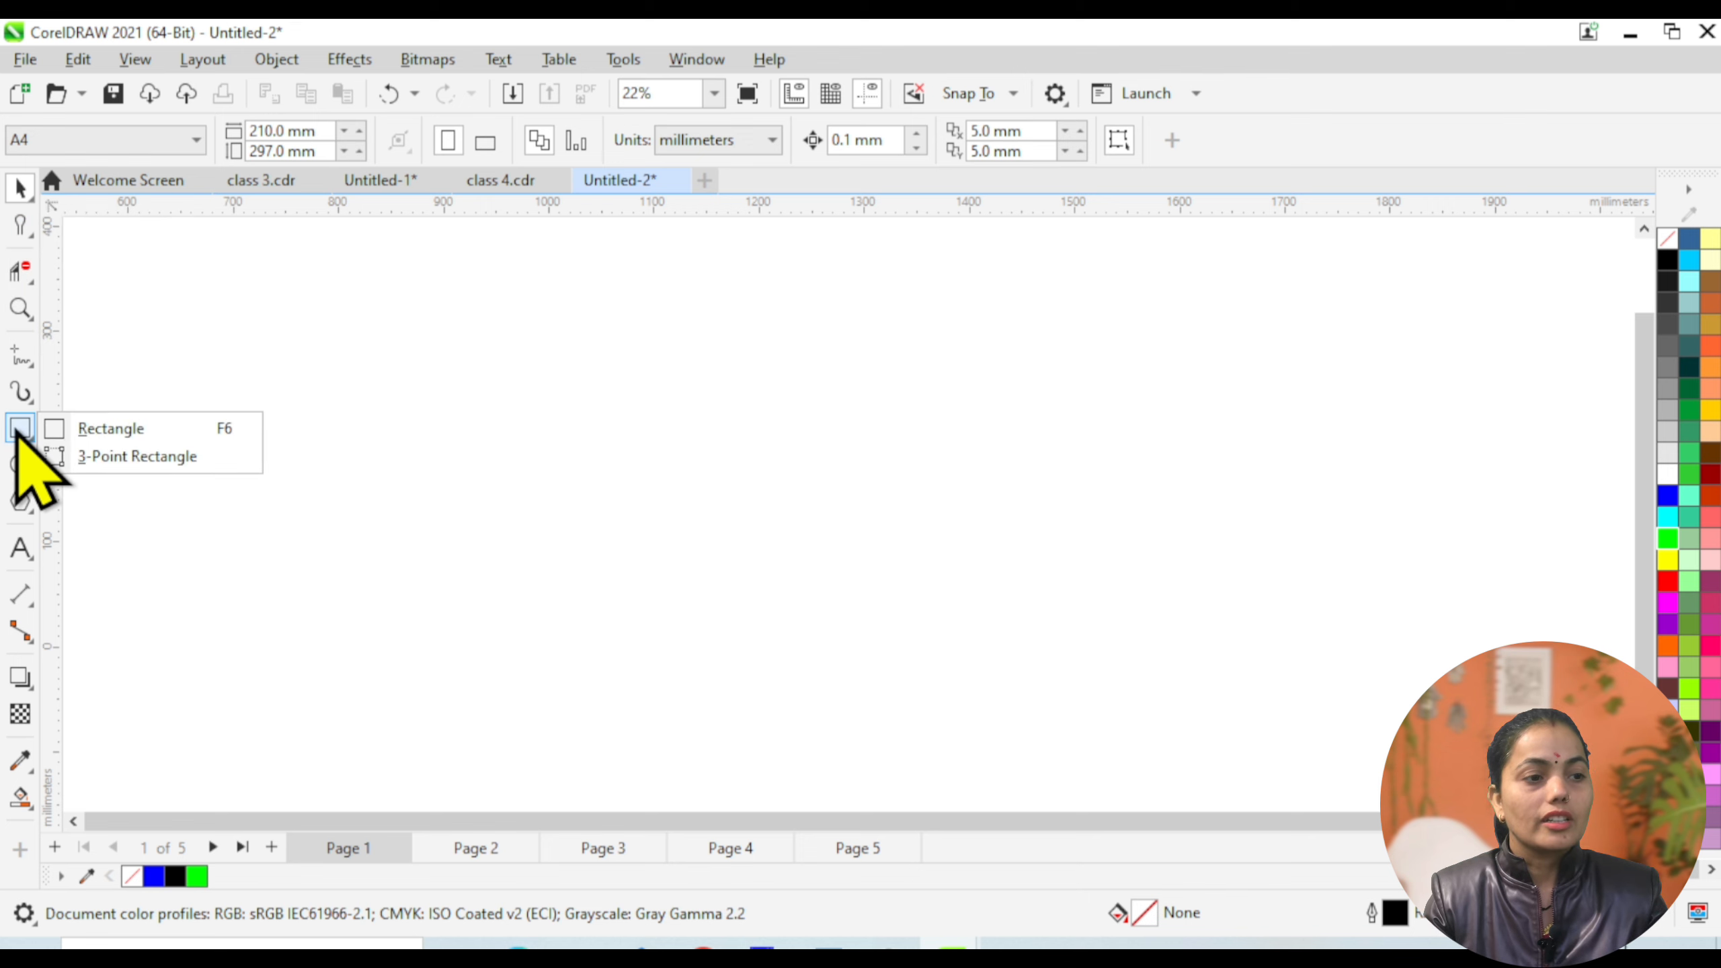
pyautogui.moveTo(302, 340)
pyautogui.mouseDown()
pyautogui.moveTo(1264, 477)
pyautogui.moveTo(1399, 477)
pyautogui.mouseUp()
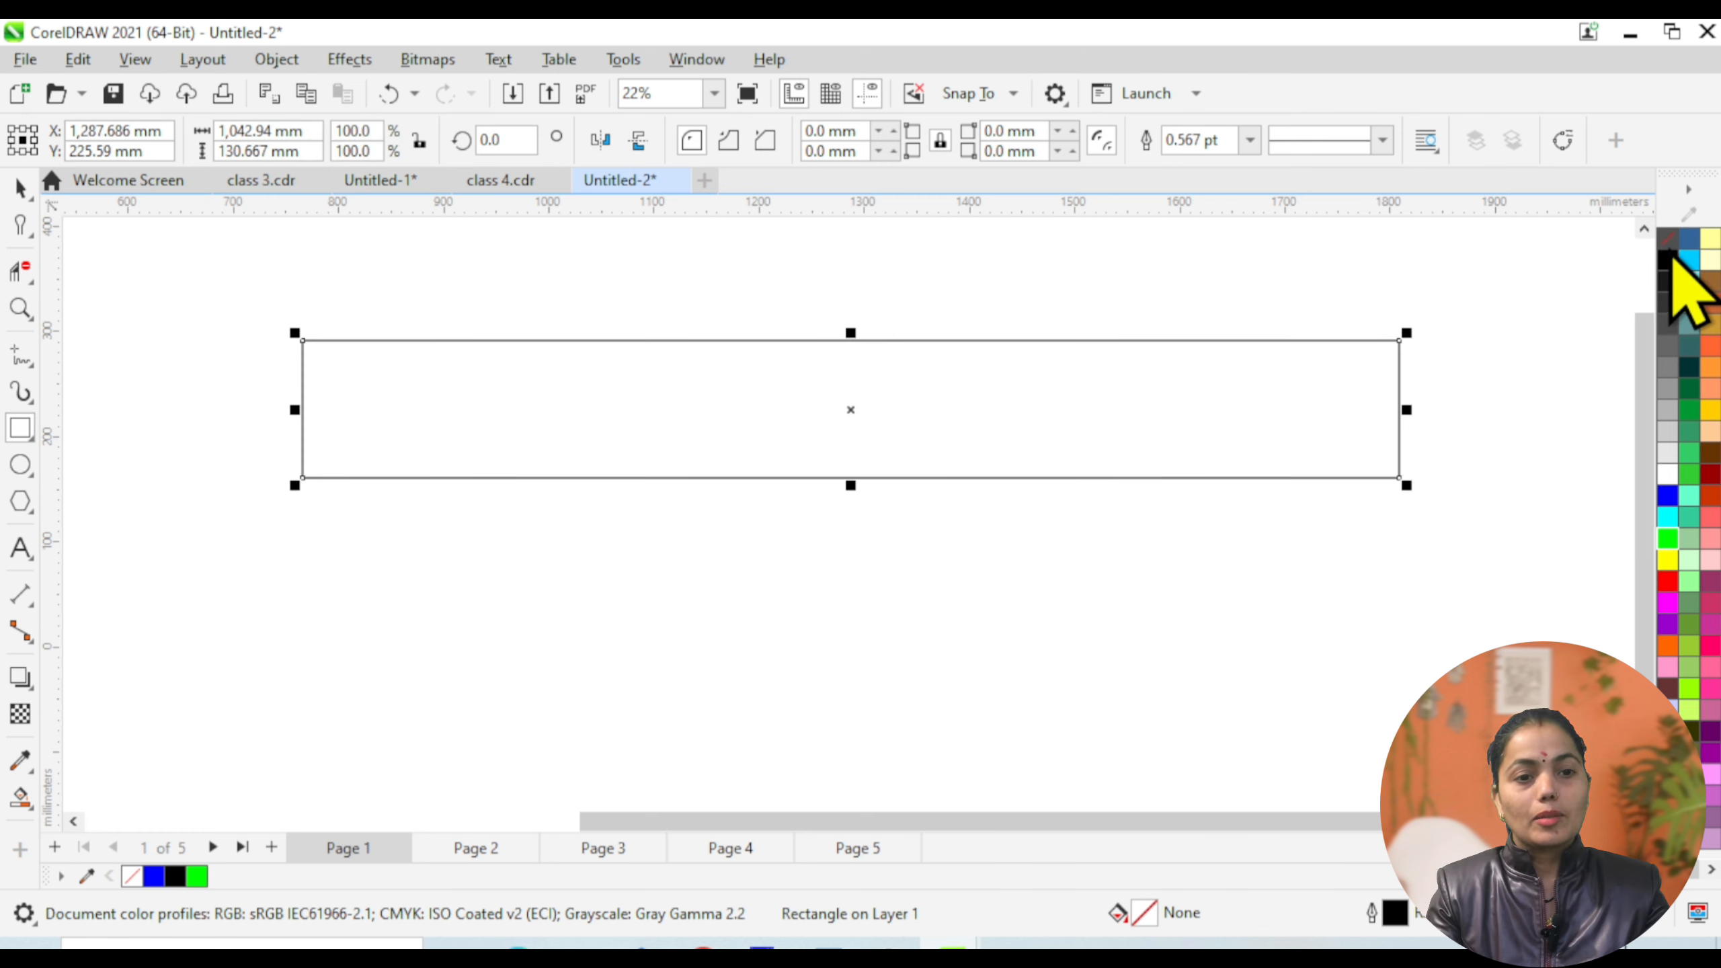
pyautogui.click(1666, 259)
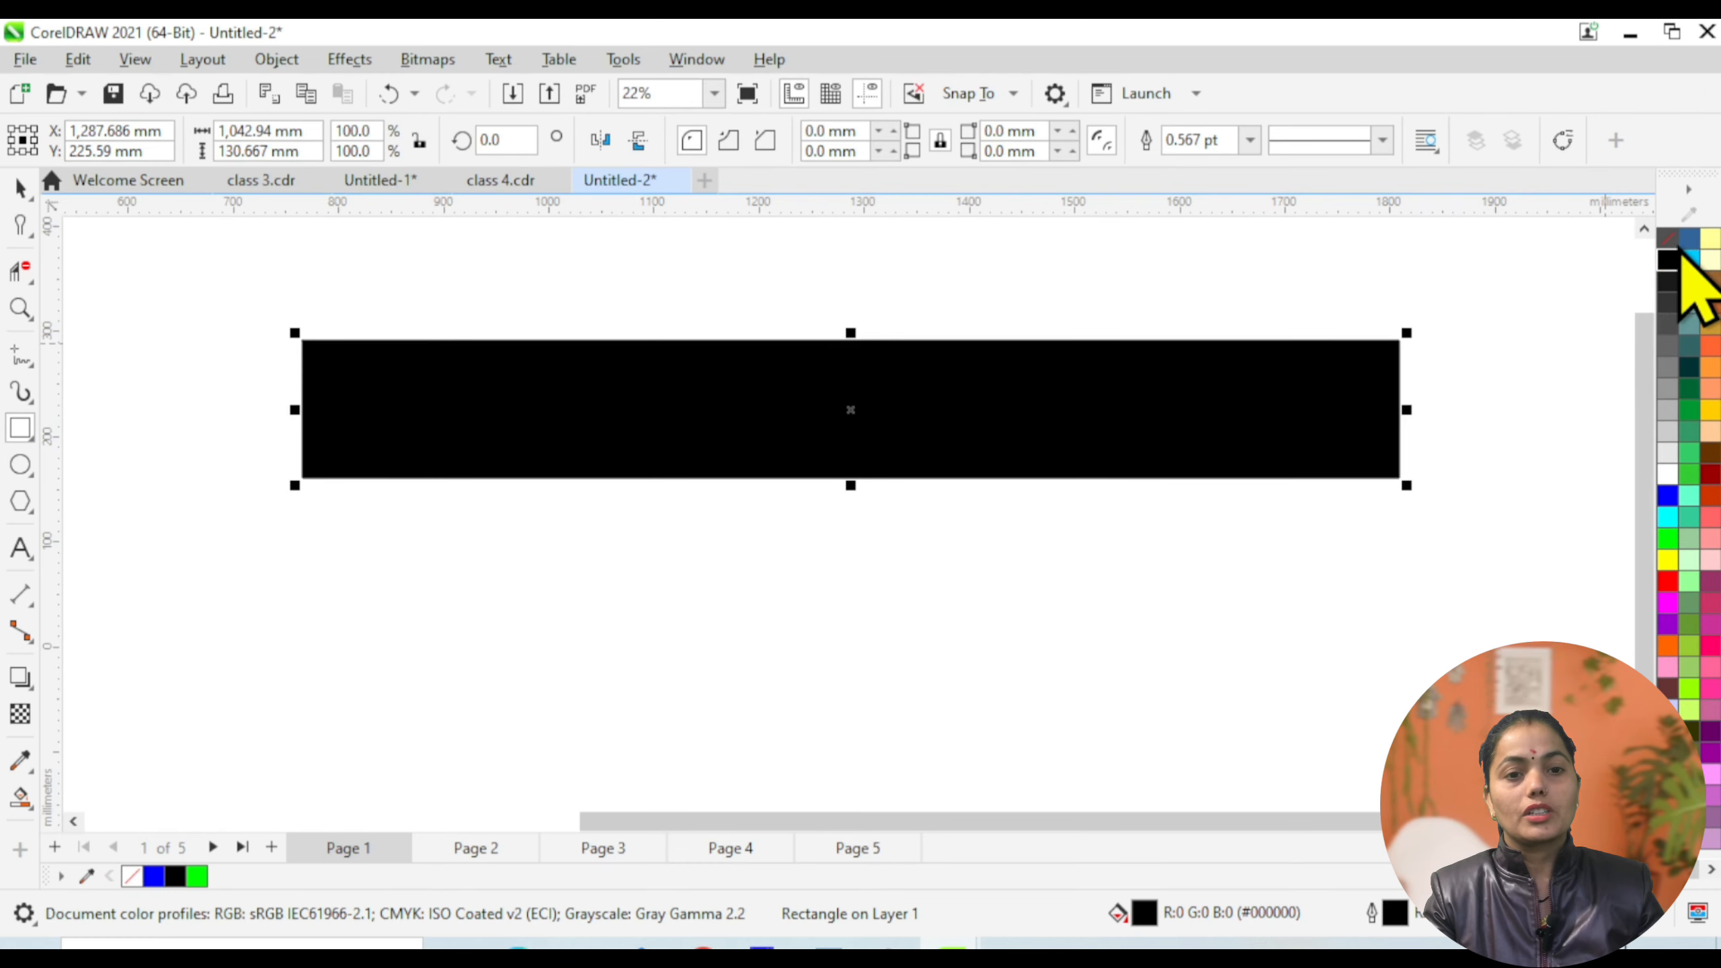
pyautogui.click(1625, 238)
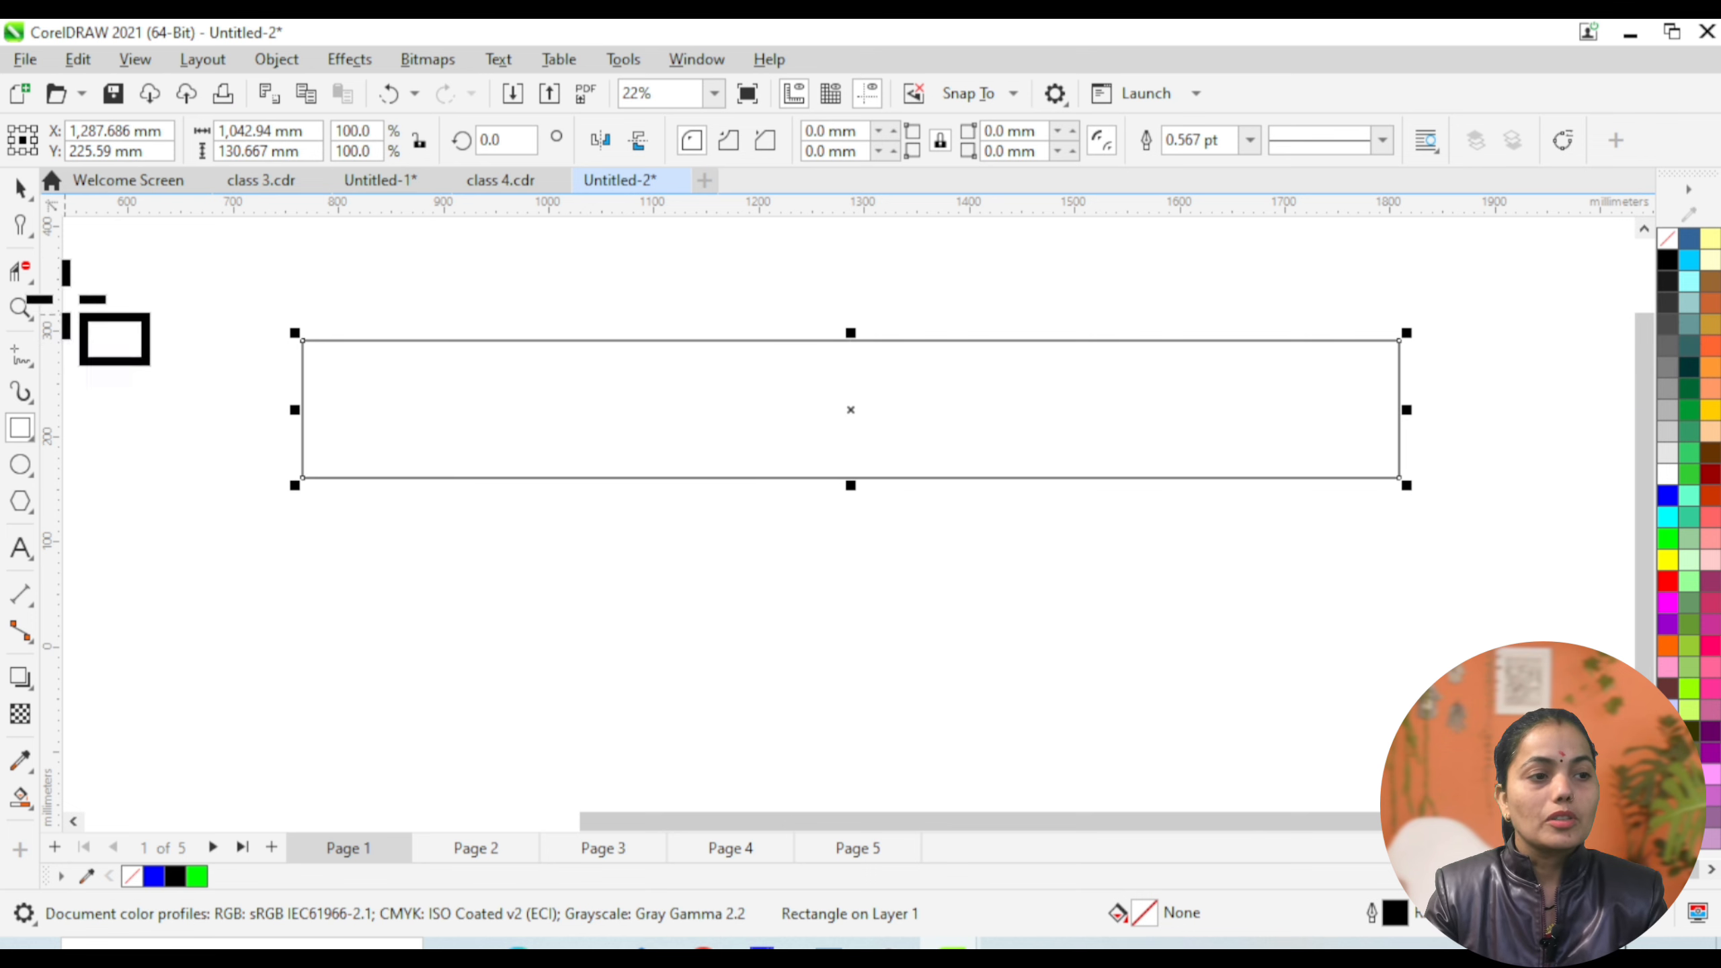
# Activate the Roughen tool with a nib size of 20 mm and a spike frequency of 6.
pyautogui.click(21, 231)
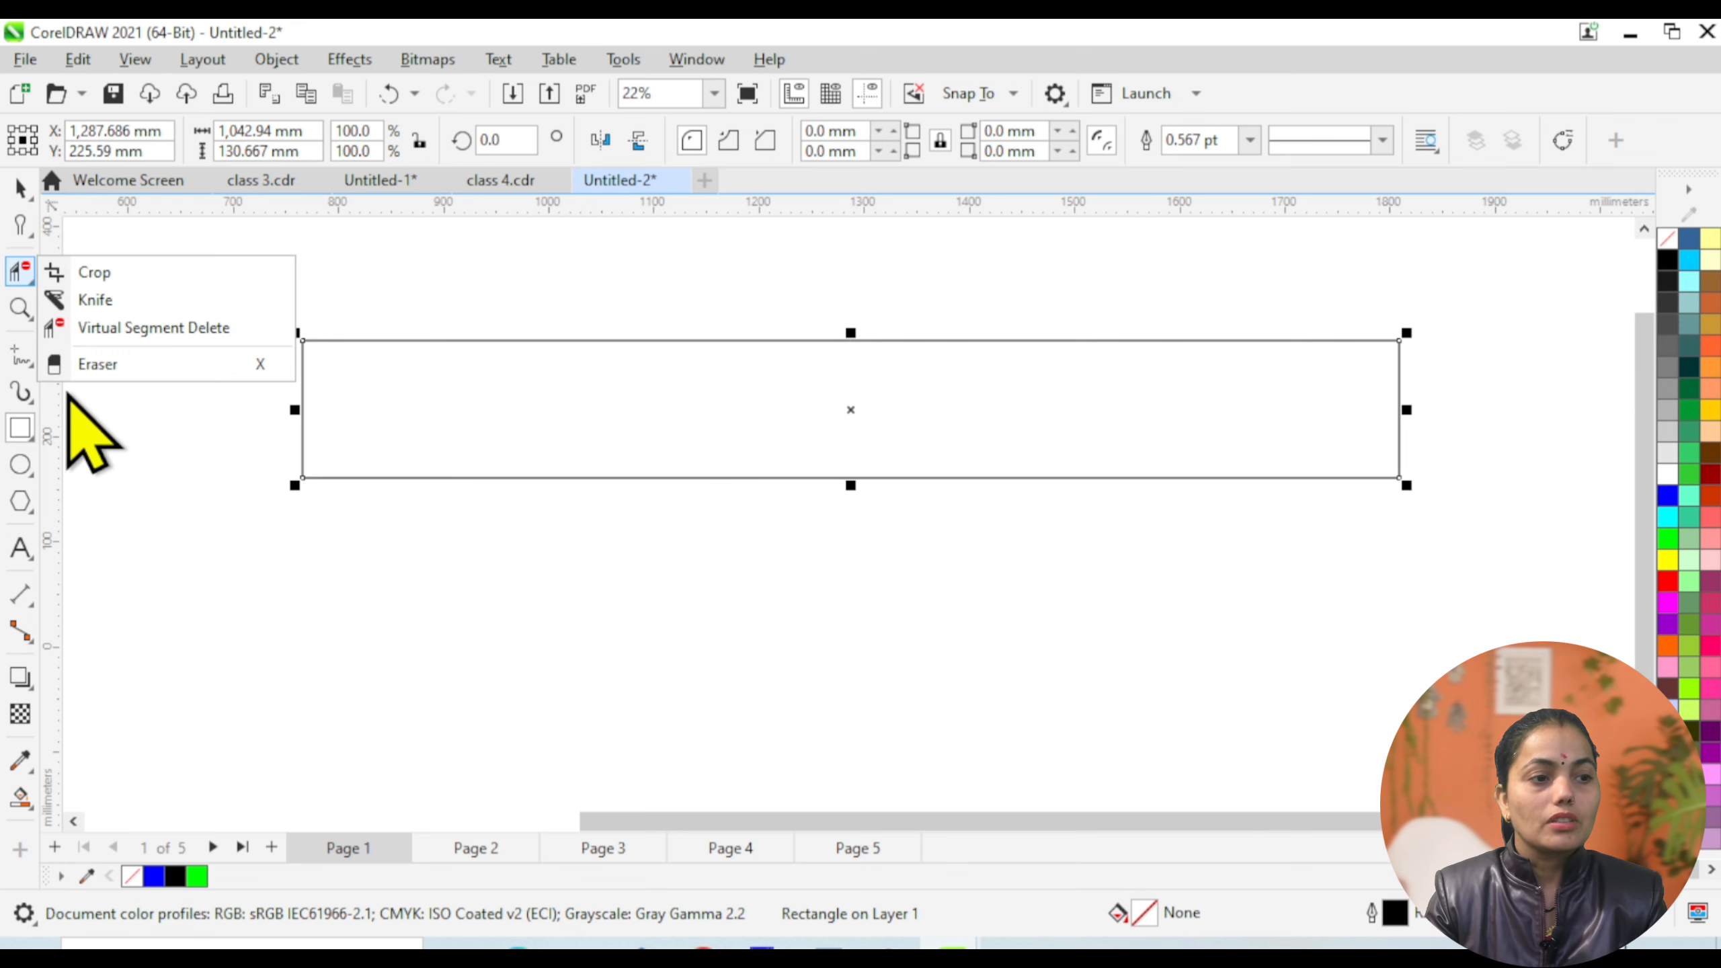
pyautogui.moveTo(28, 227)
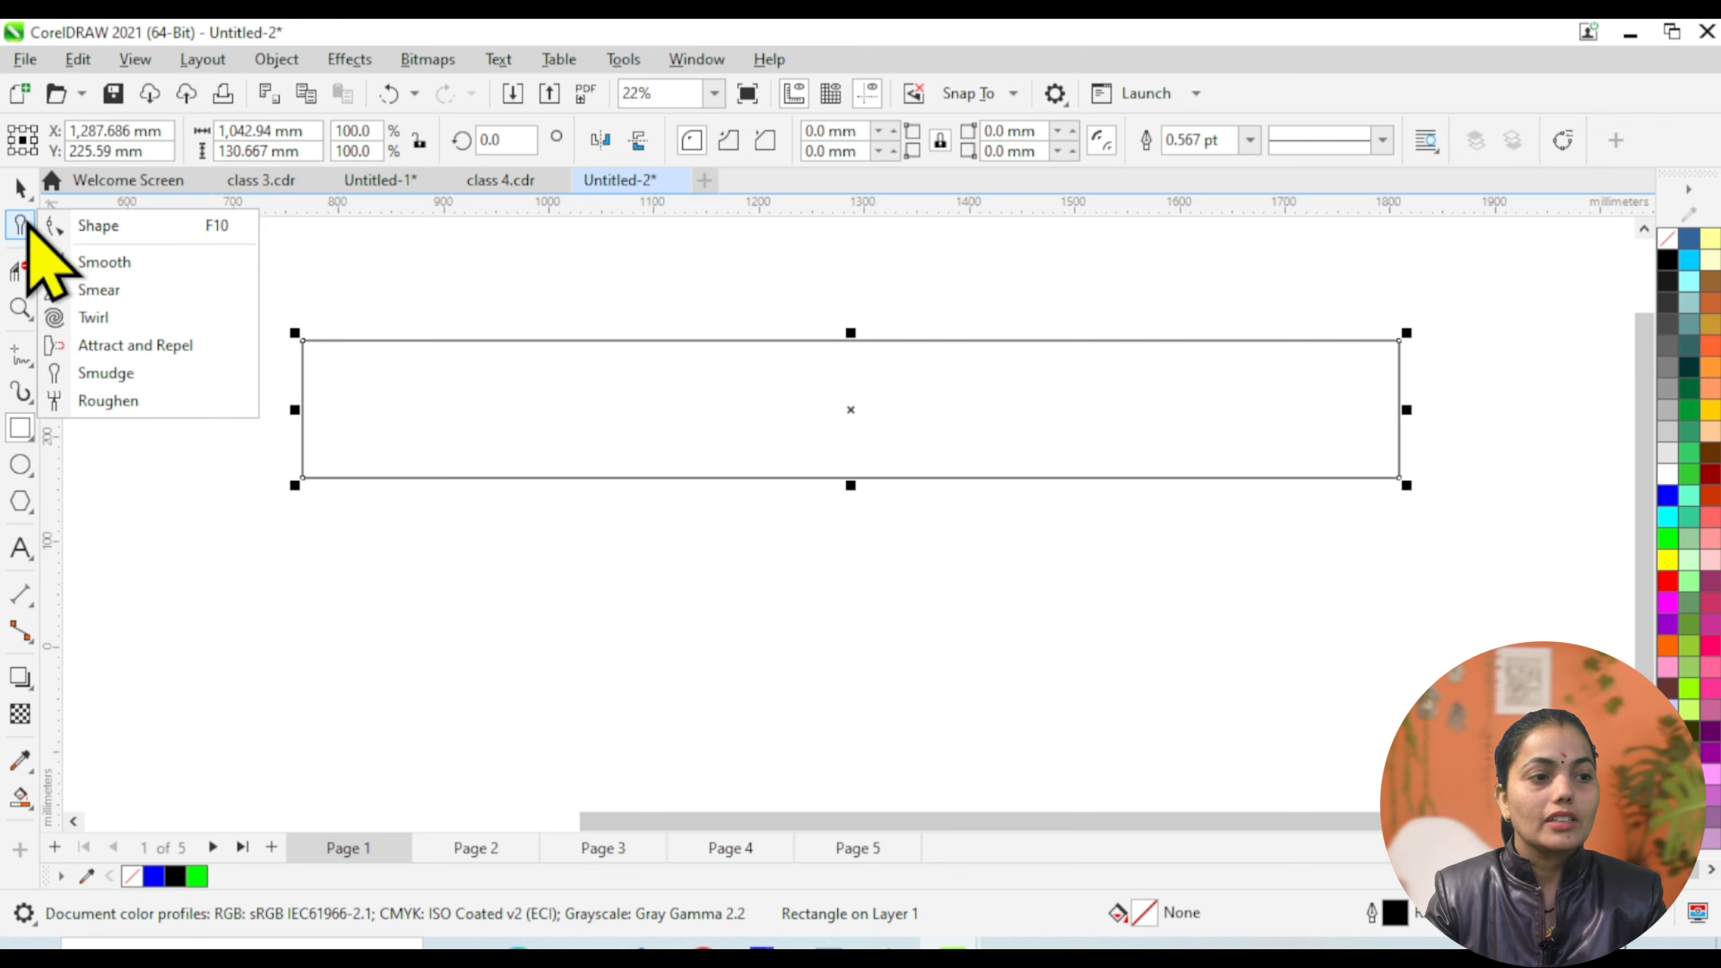
pyautogui.click(102, 401)
pyautogui.moveTo(100, 142); pyautogui.dragTo(38, 135)
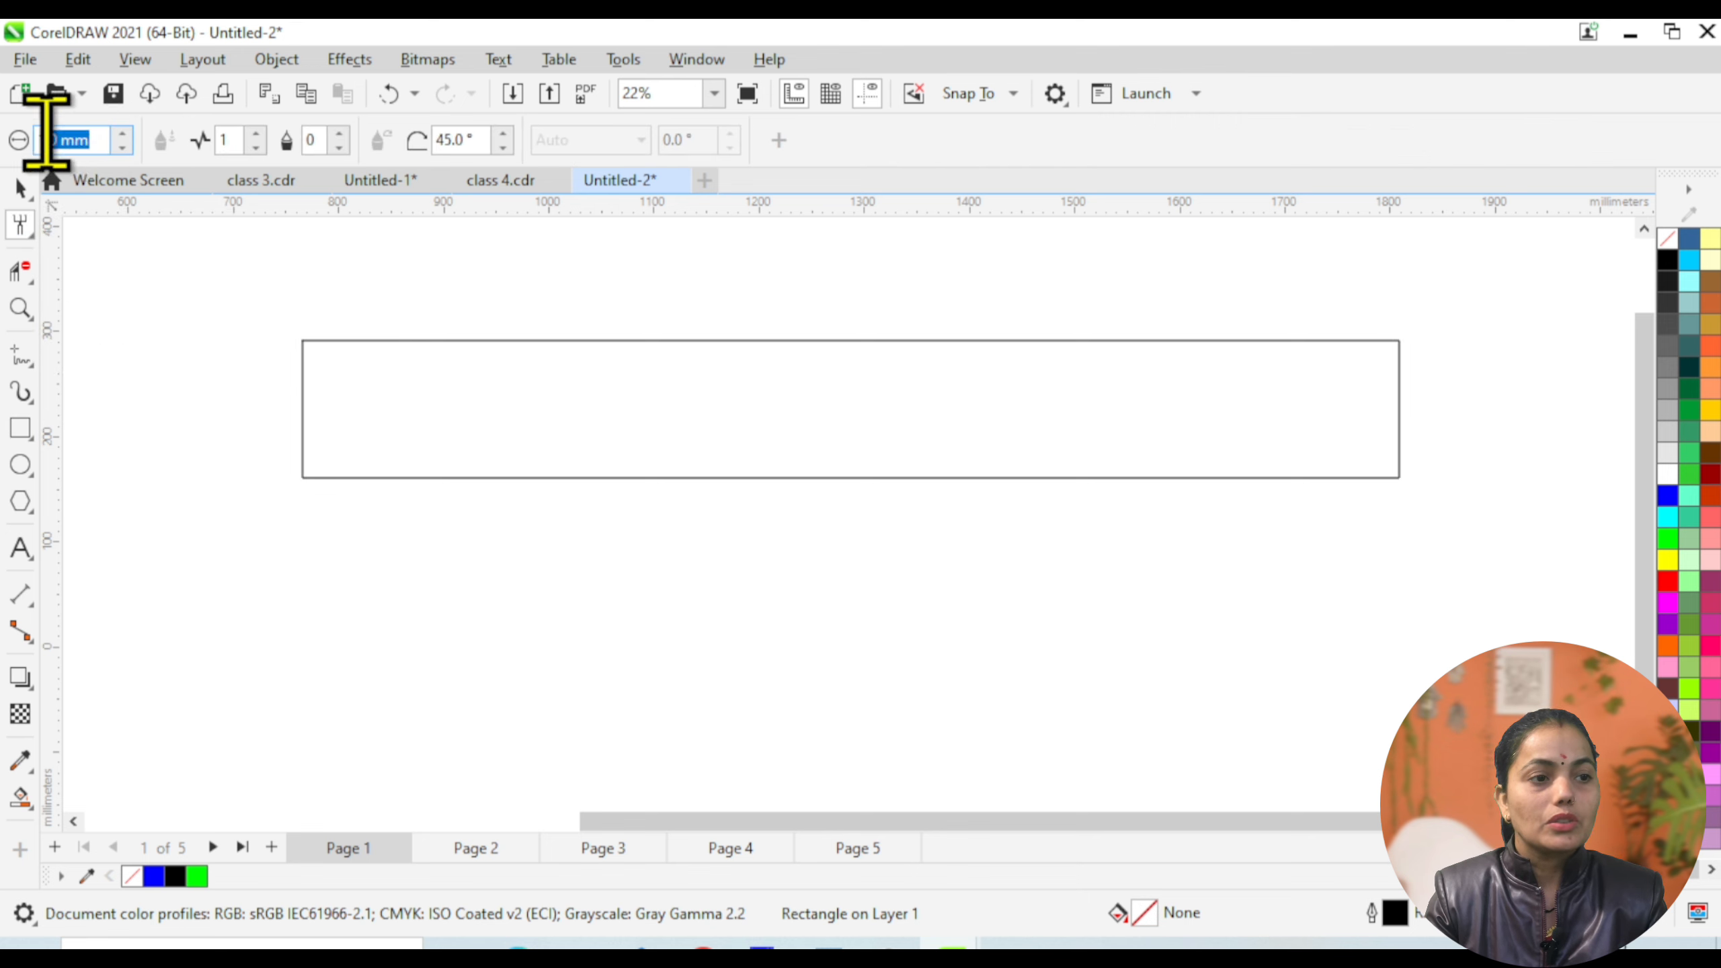
pyautogui.write('20')
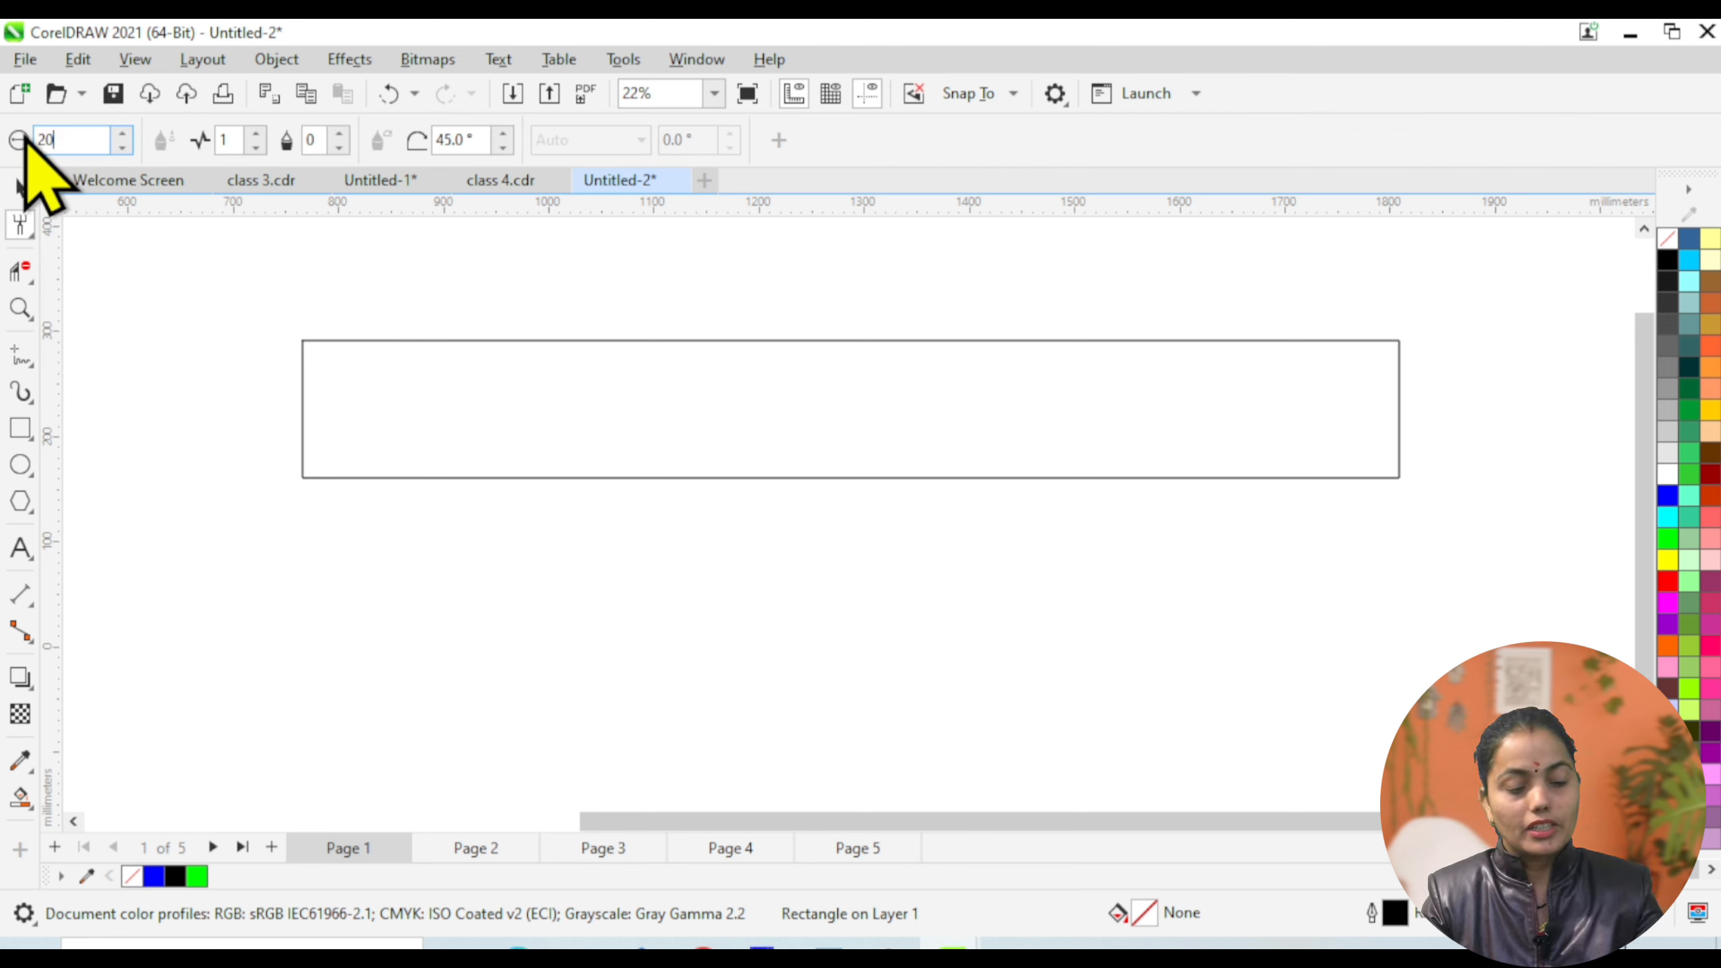
pyautogui.press('Return')
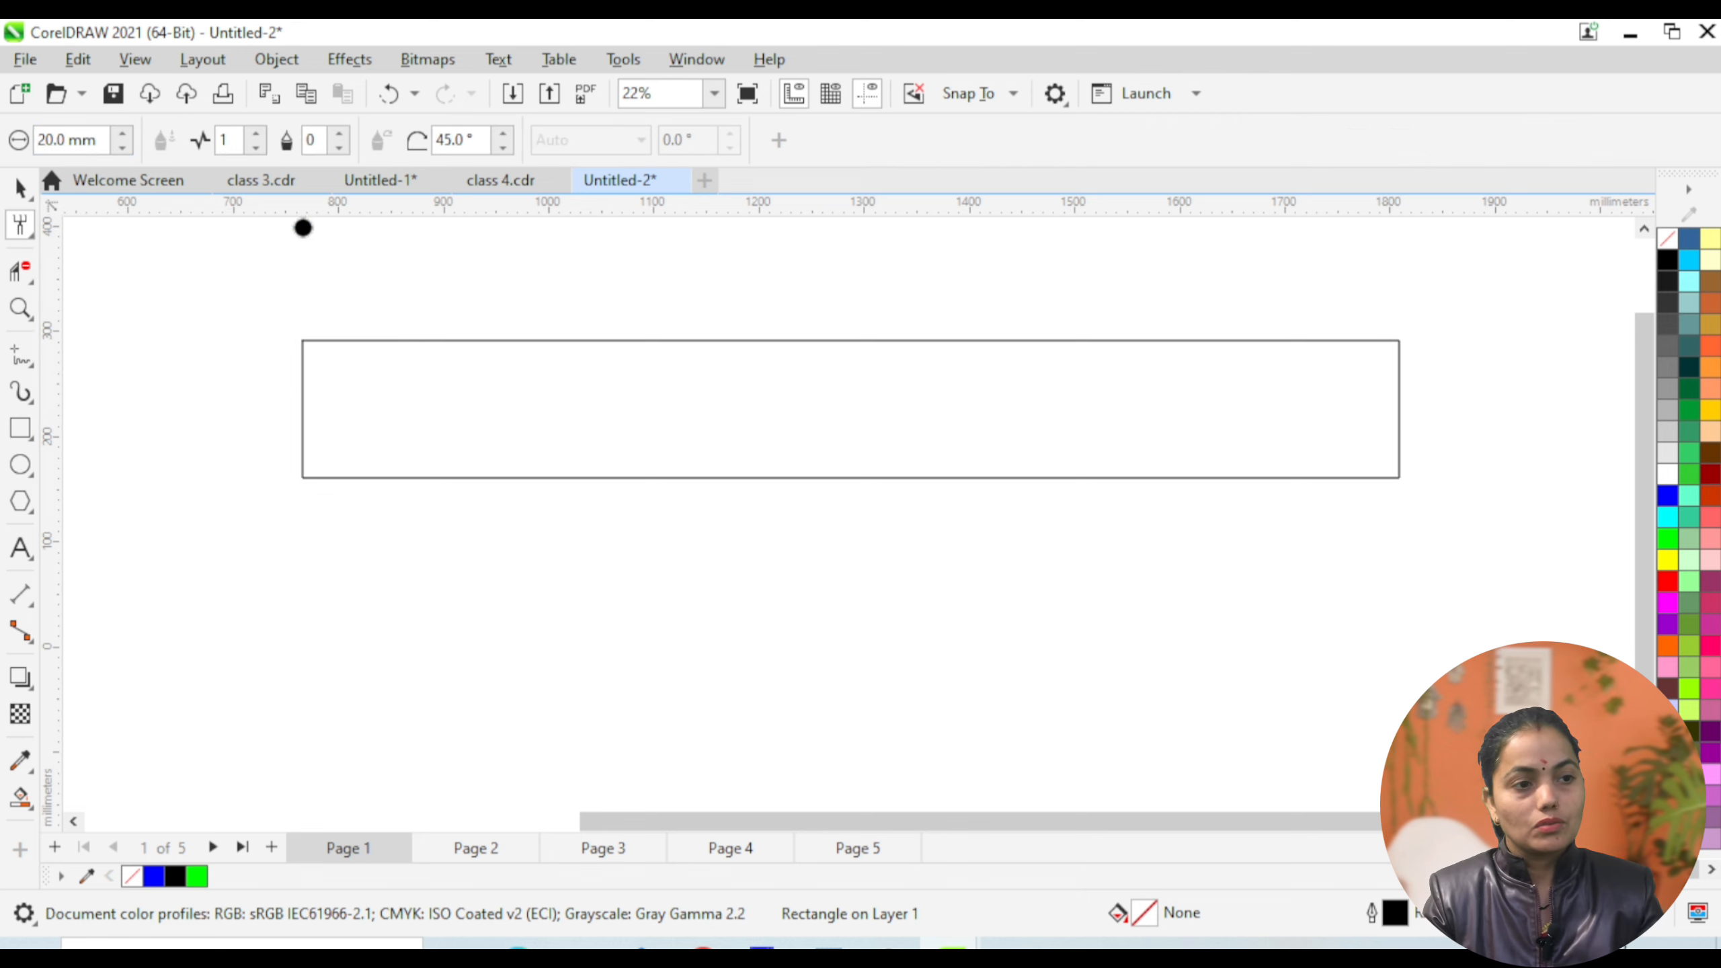
pyautogui.click(256, 134)
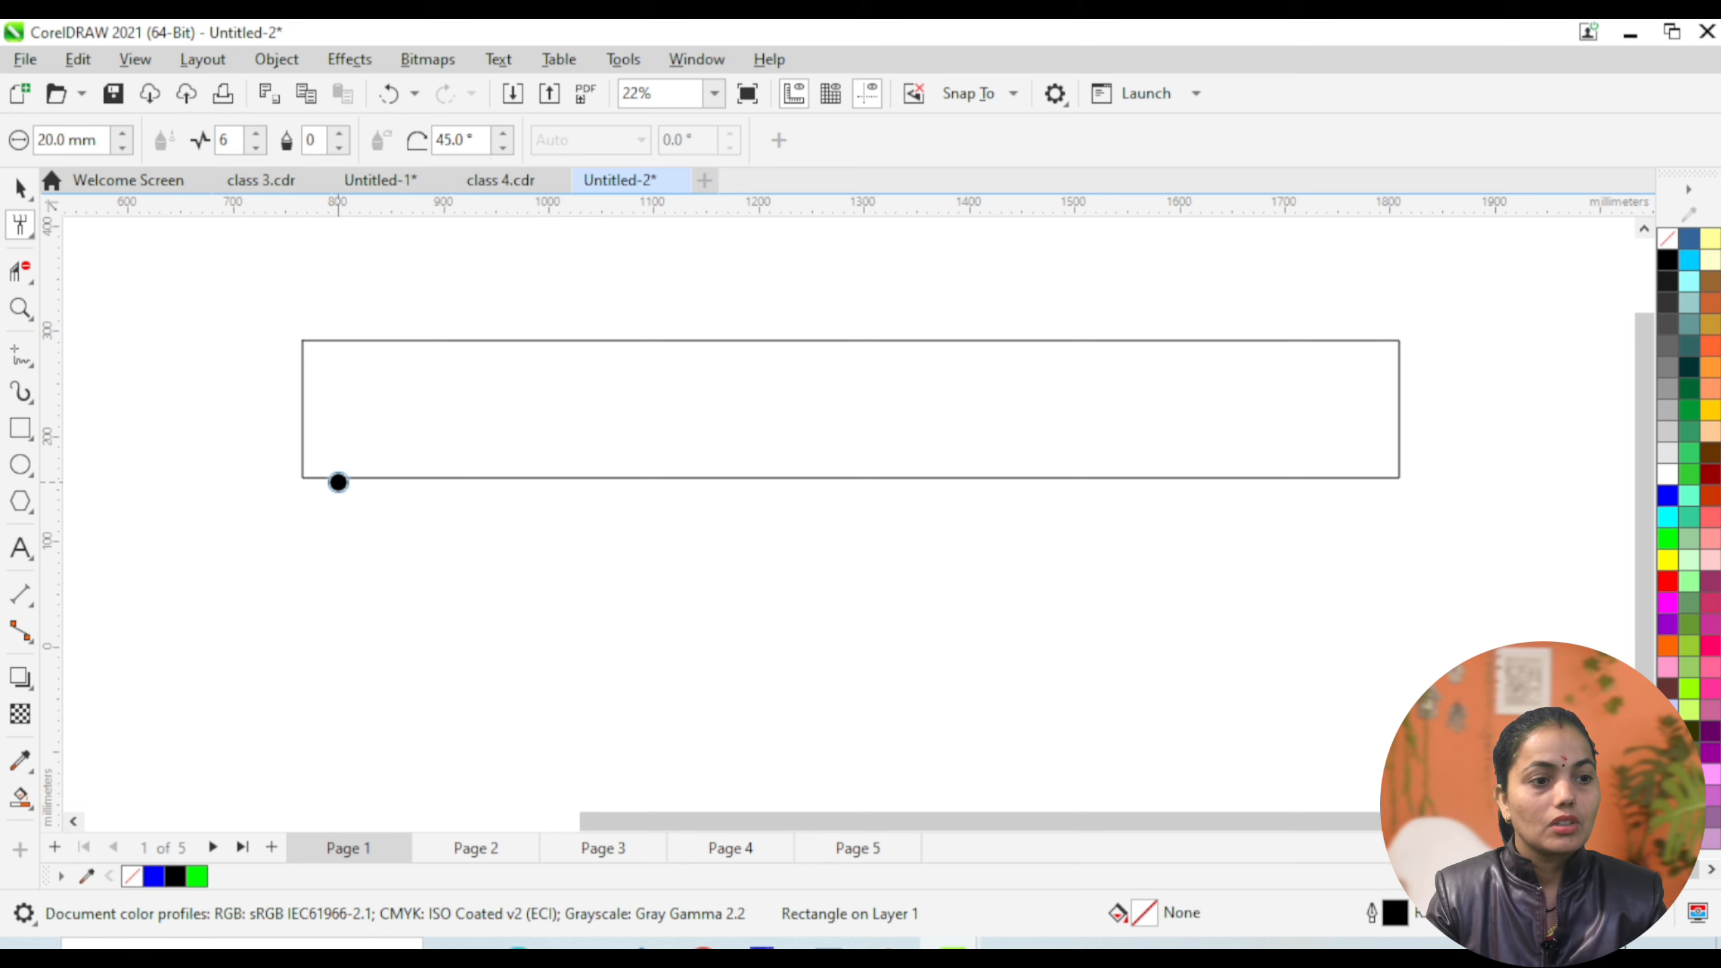
# Roughen the rectangle's bottom edge with small spikes from its left corner to its right corner.
pyautogui.moveTo(309, 478); pyautogui.dragTo(326, 479)
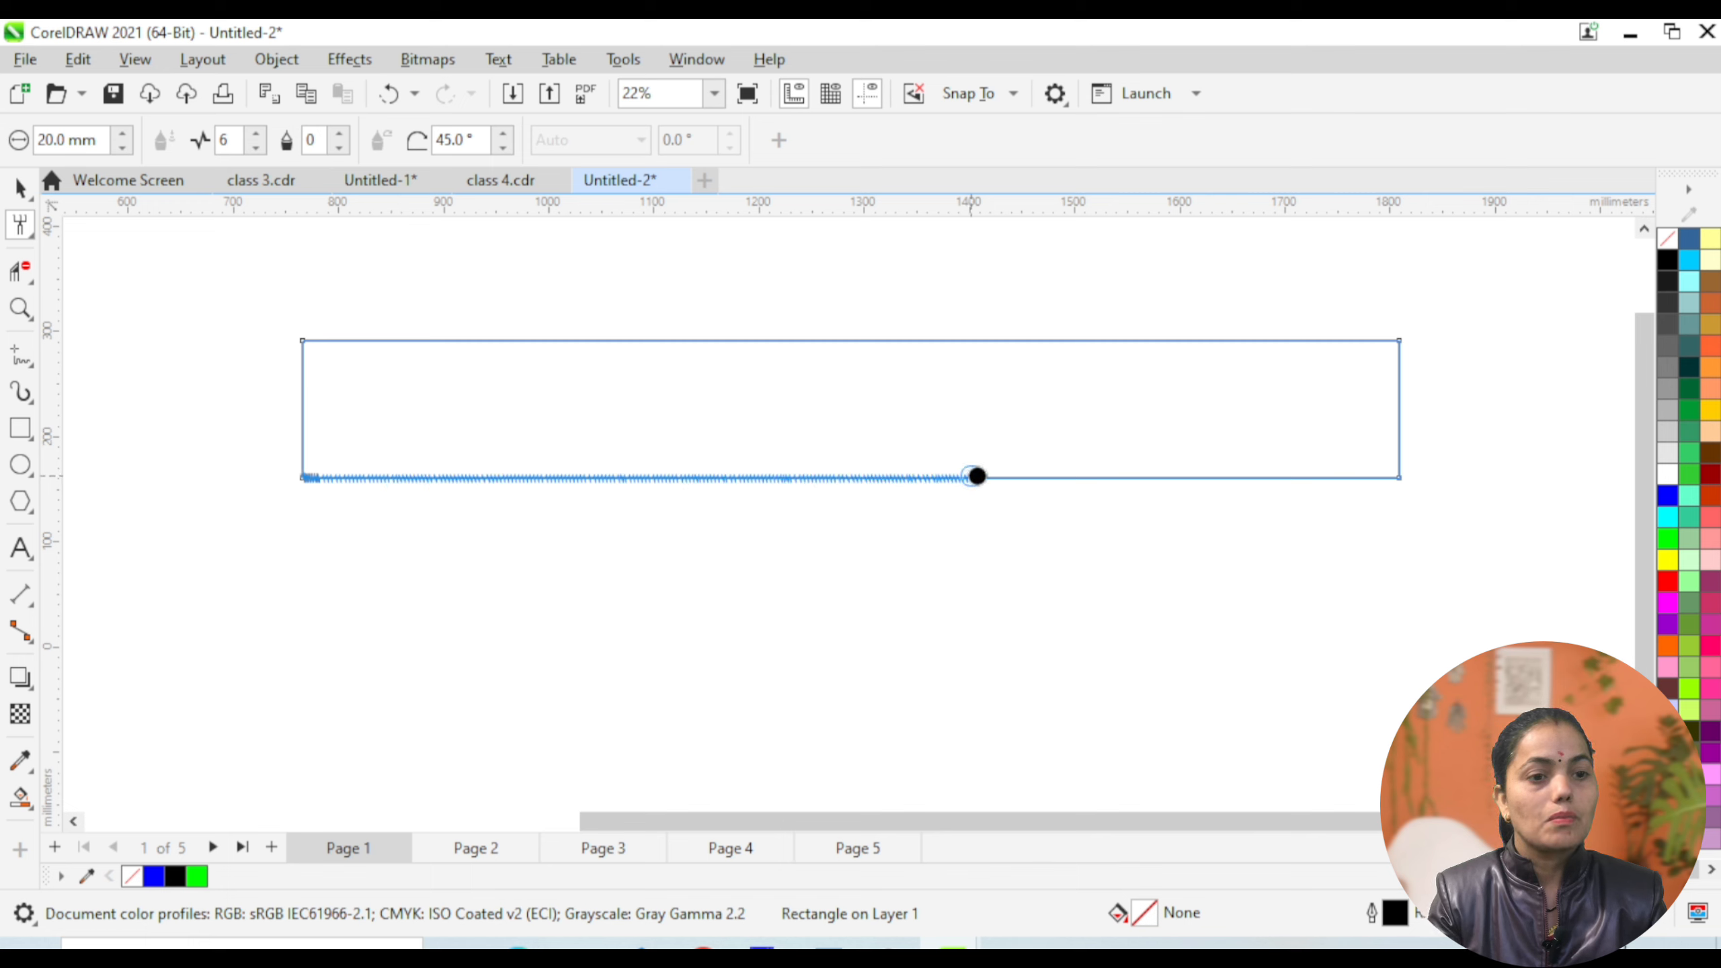
pyautogui.moveTo(1221, 478); pyautogui.dragTo(1233, 478)
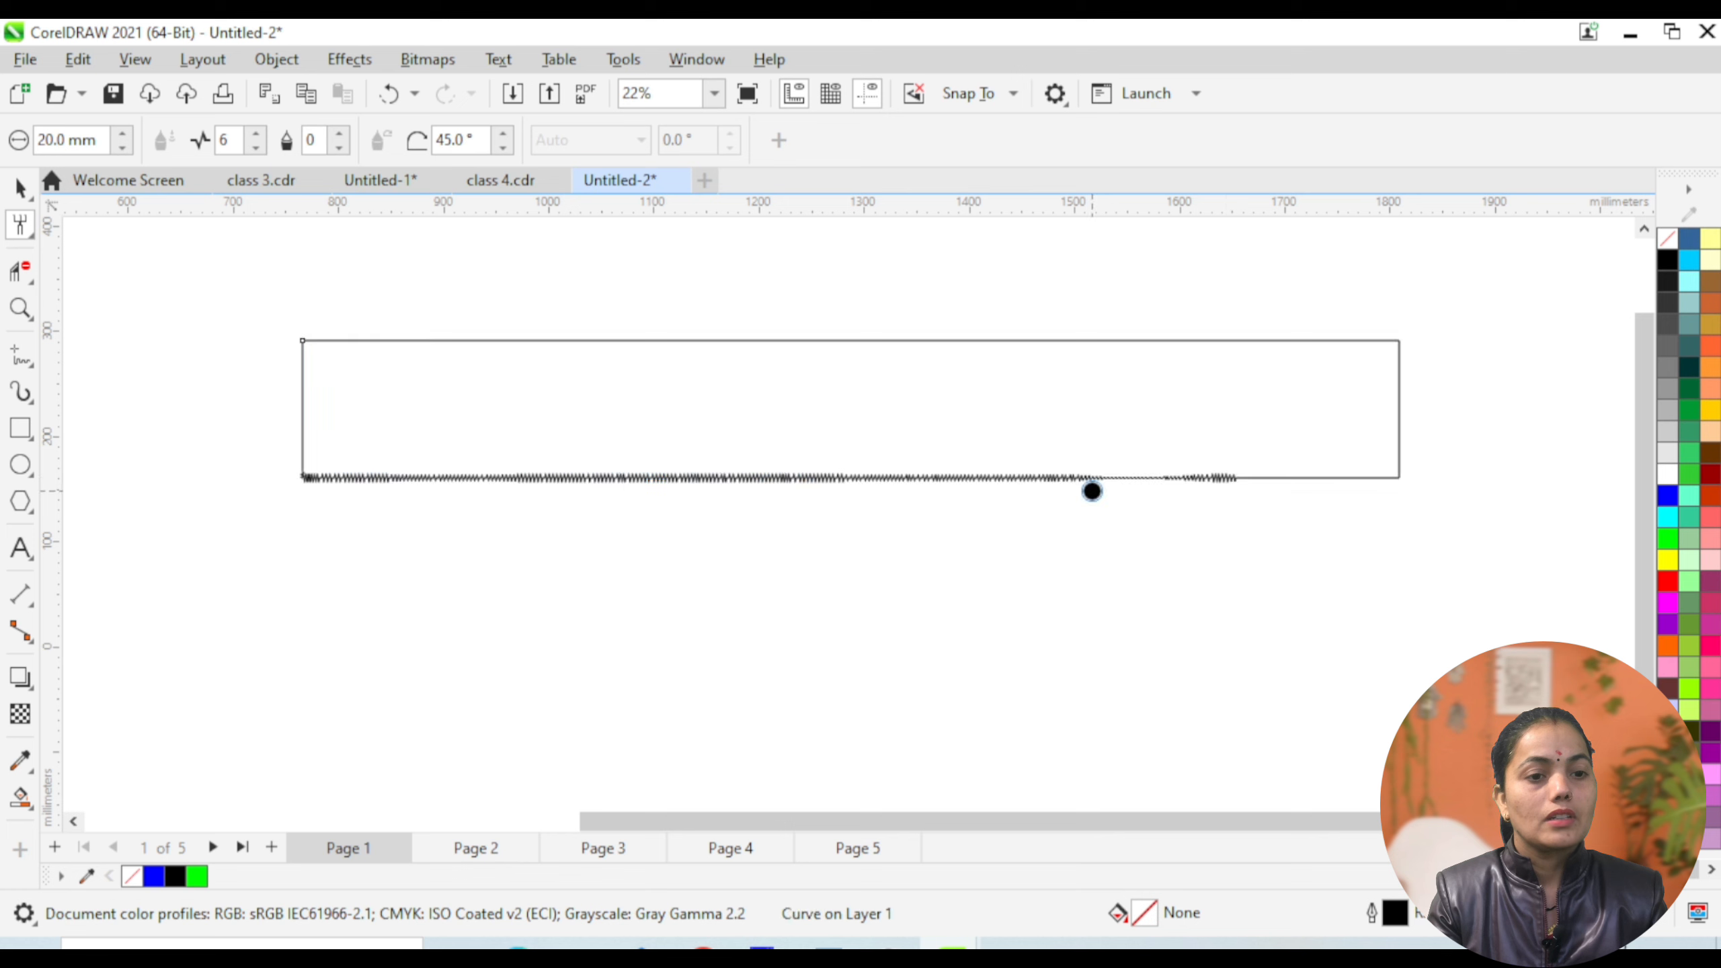
pyautogui.moveTo(1095, 480); pyautogui.dragTo(1189, 477)
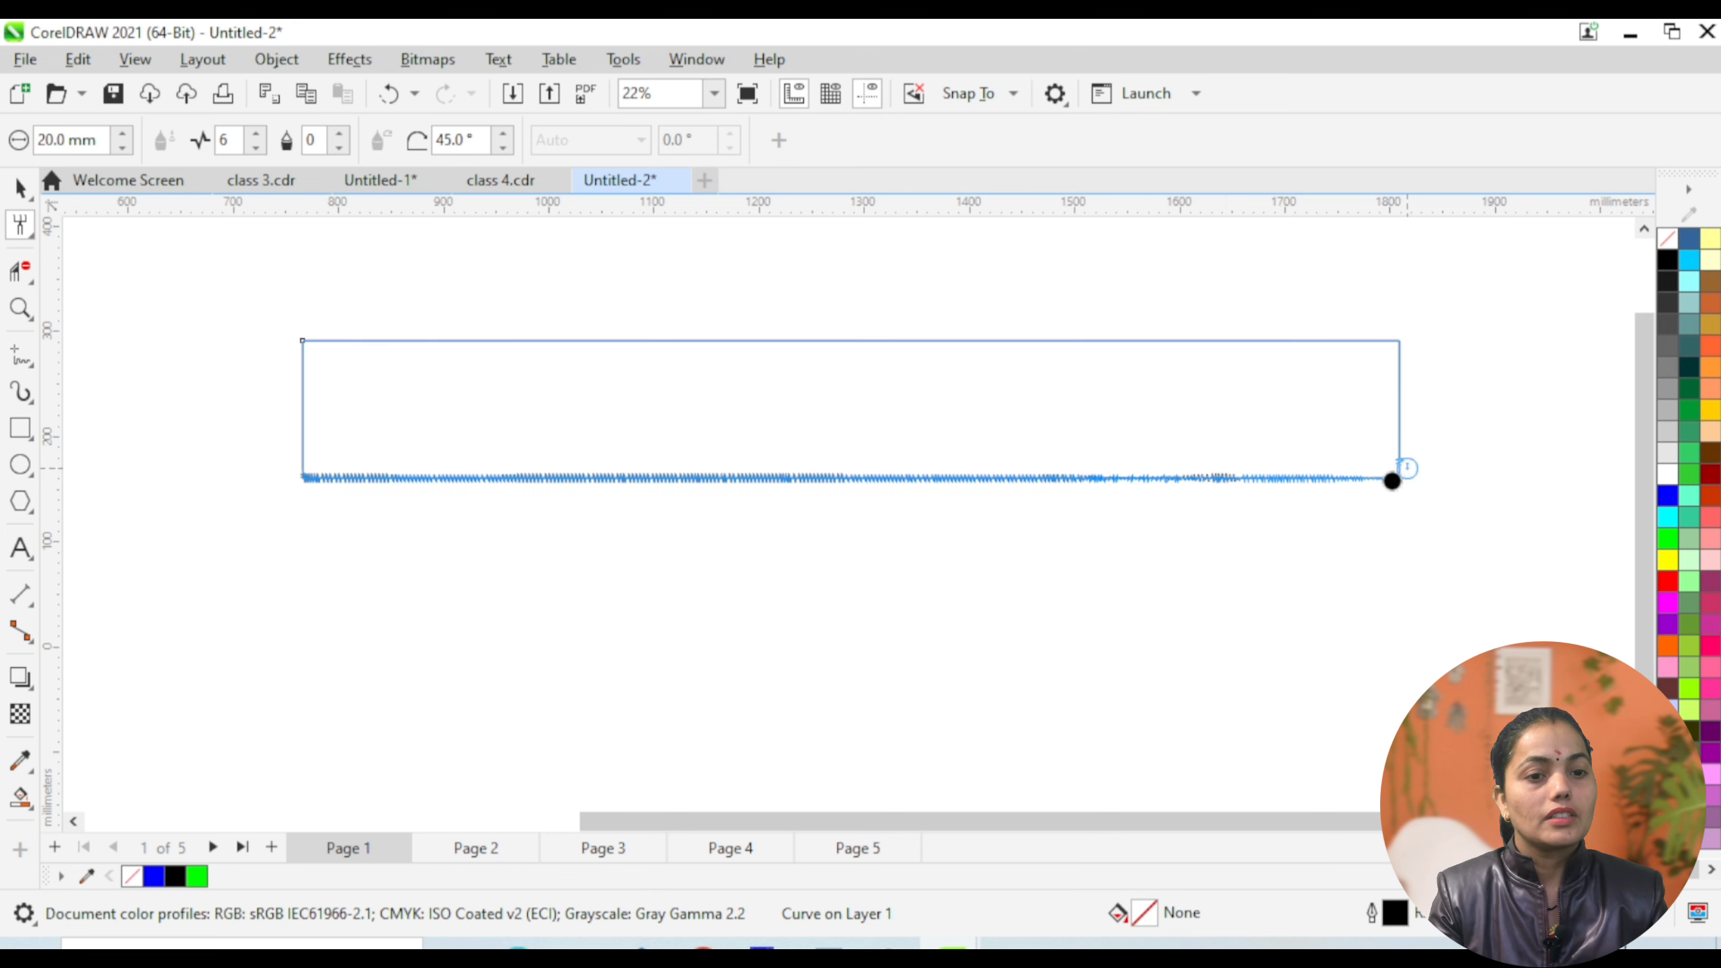
pyautogui.moveTo(1391, 481); pyautogui.dragTo(1392, 478)
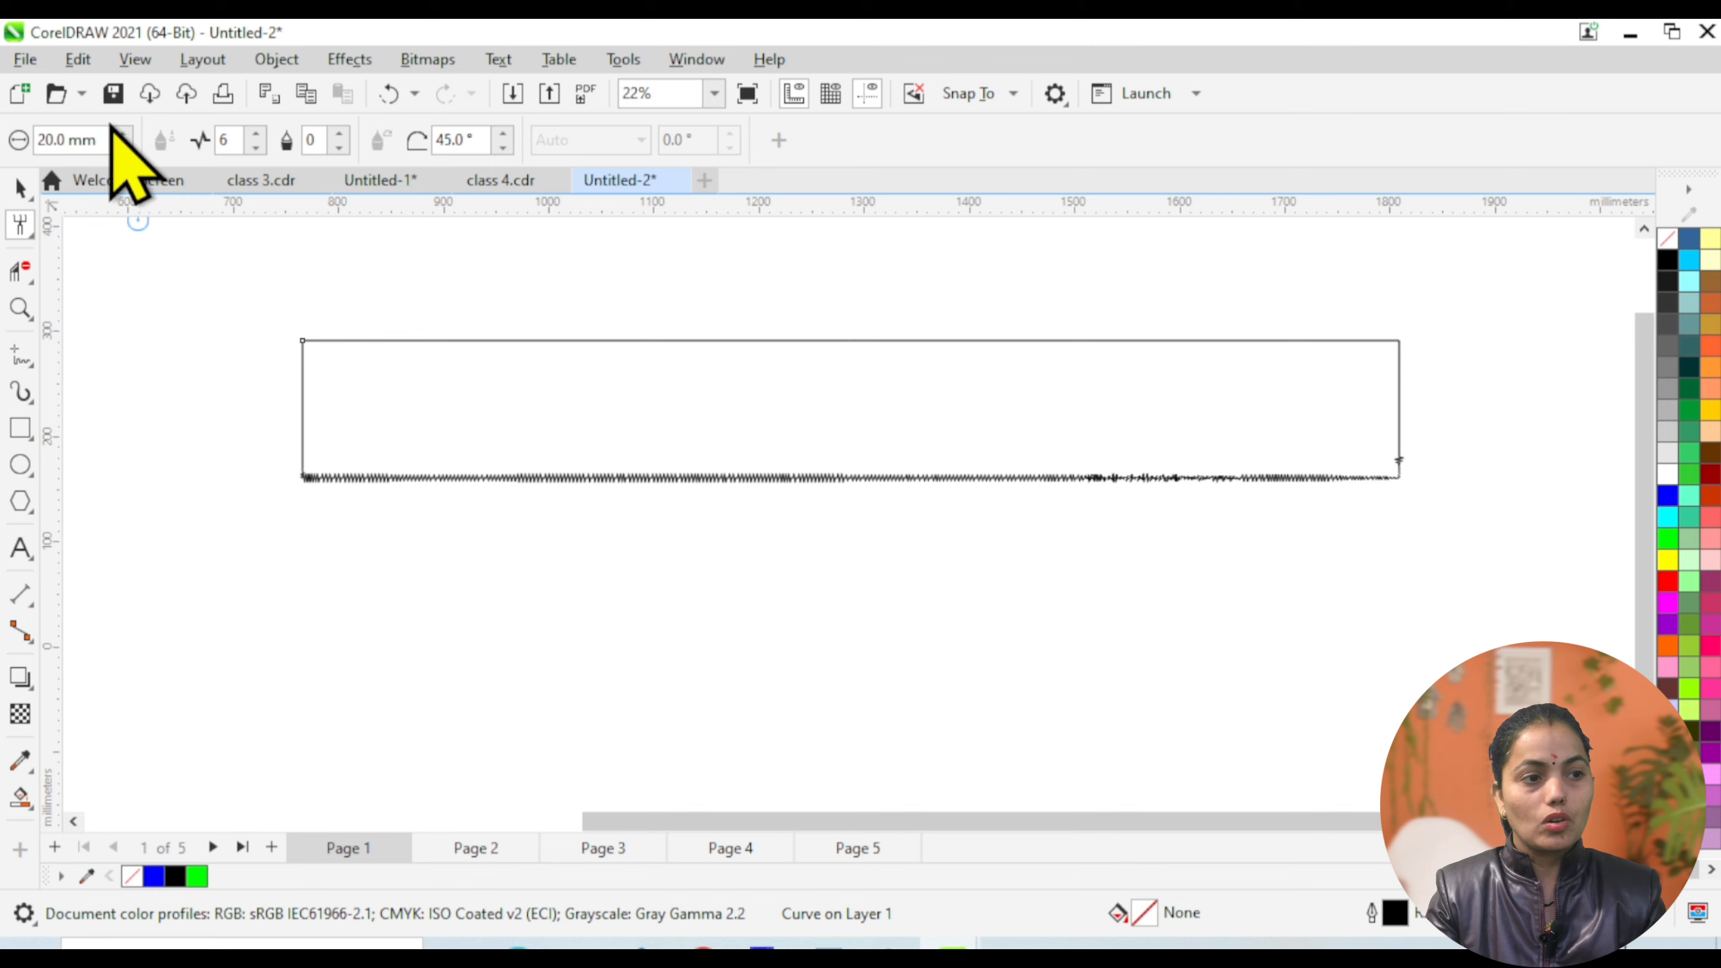
# Increase the Roughen nib size to 50 mm and then to its maximum of 50.8 mm.
pyautogui.moveTo(109, 137); pyautogui.dragTo(2, 130)
pyautogui.write('50')
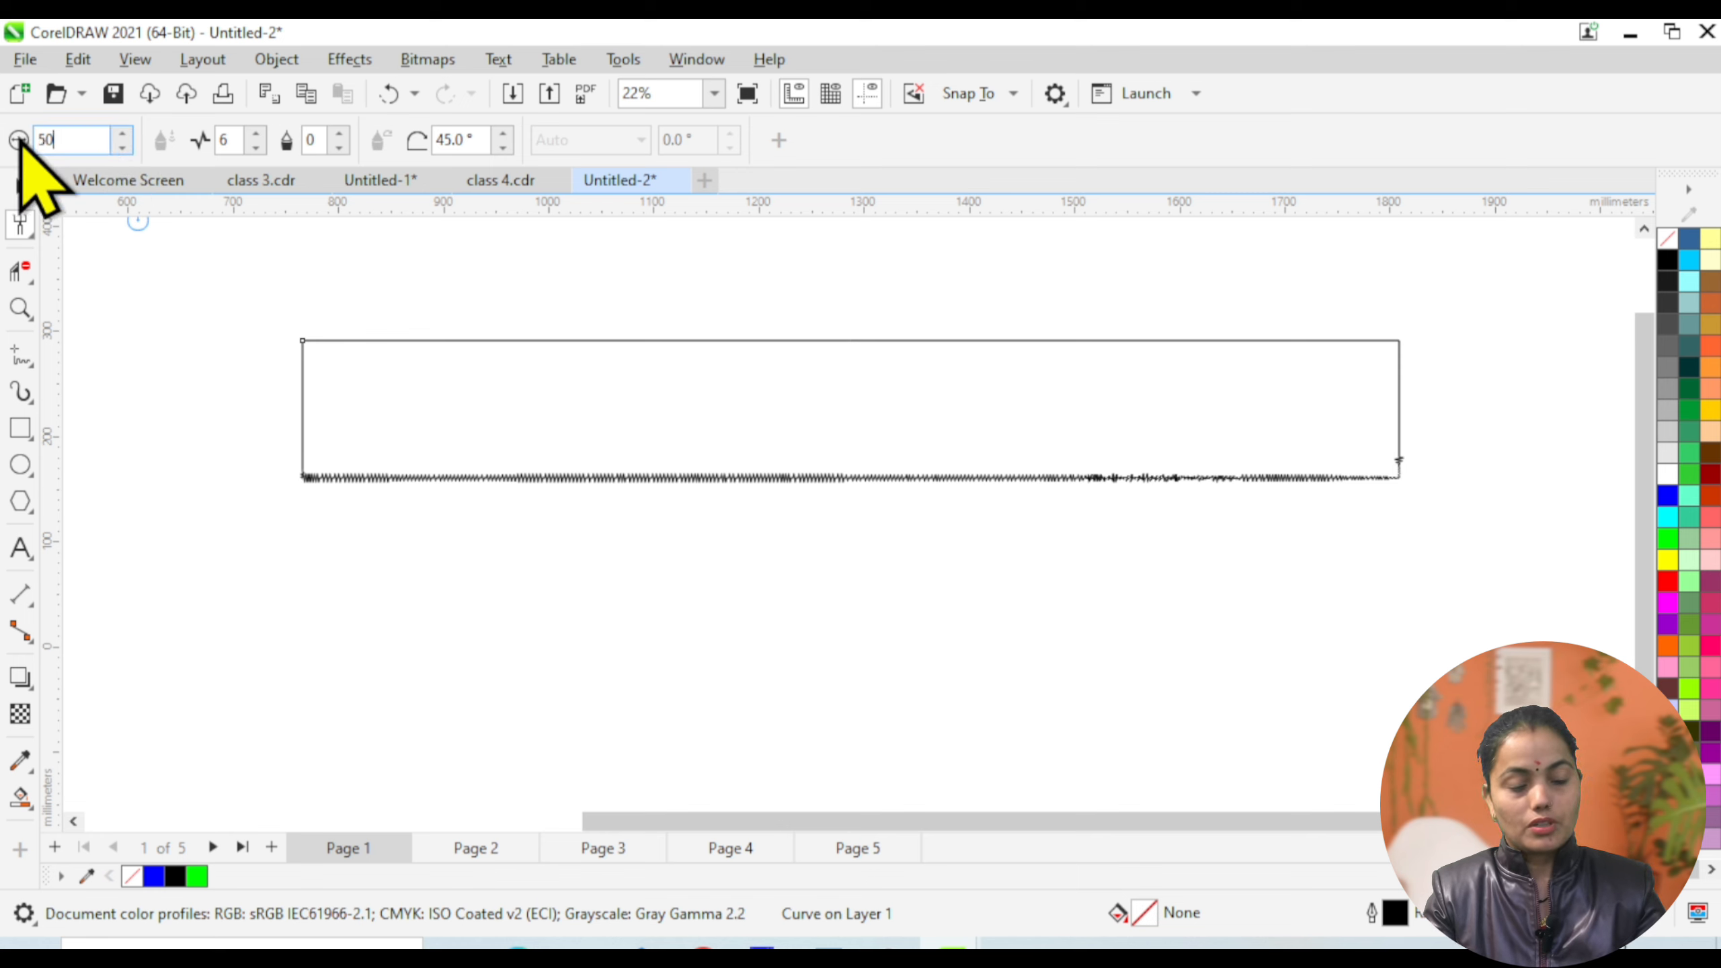
pyautogui.press('Return')
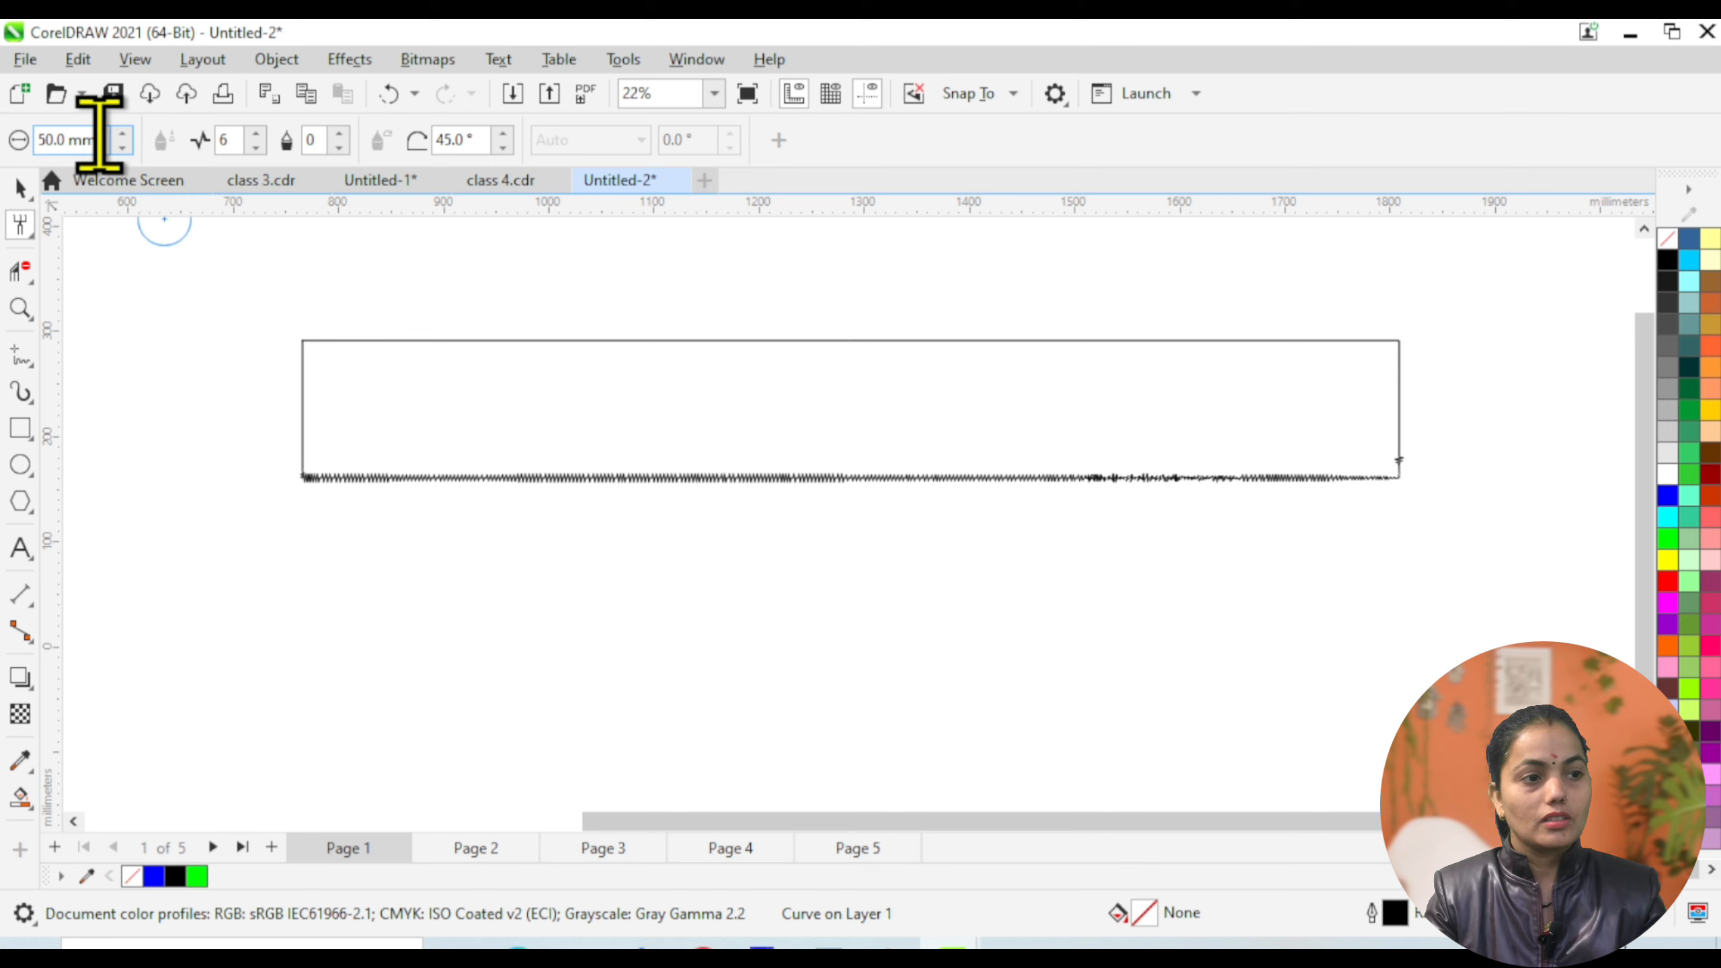
pyautogui.moveTo(95, 139); pyautogui.dragTo(7, 138)
pyautogui.write('80')
pyautogui.press('Return')
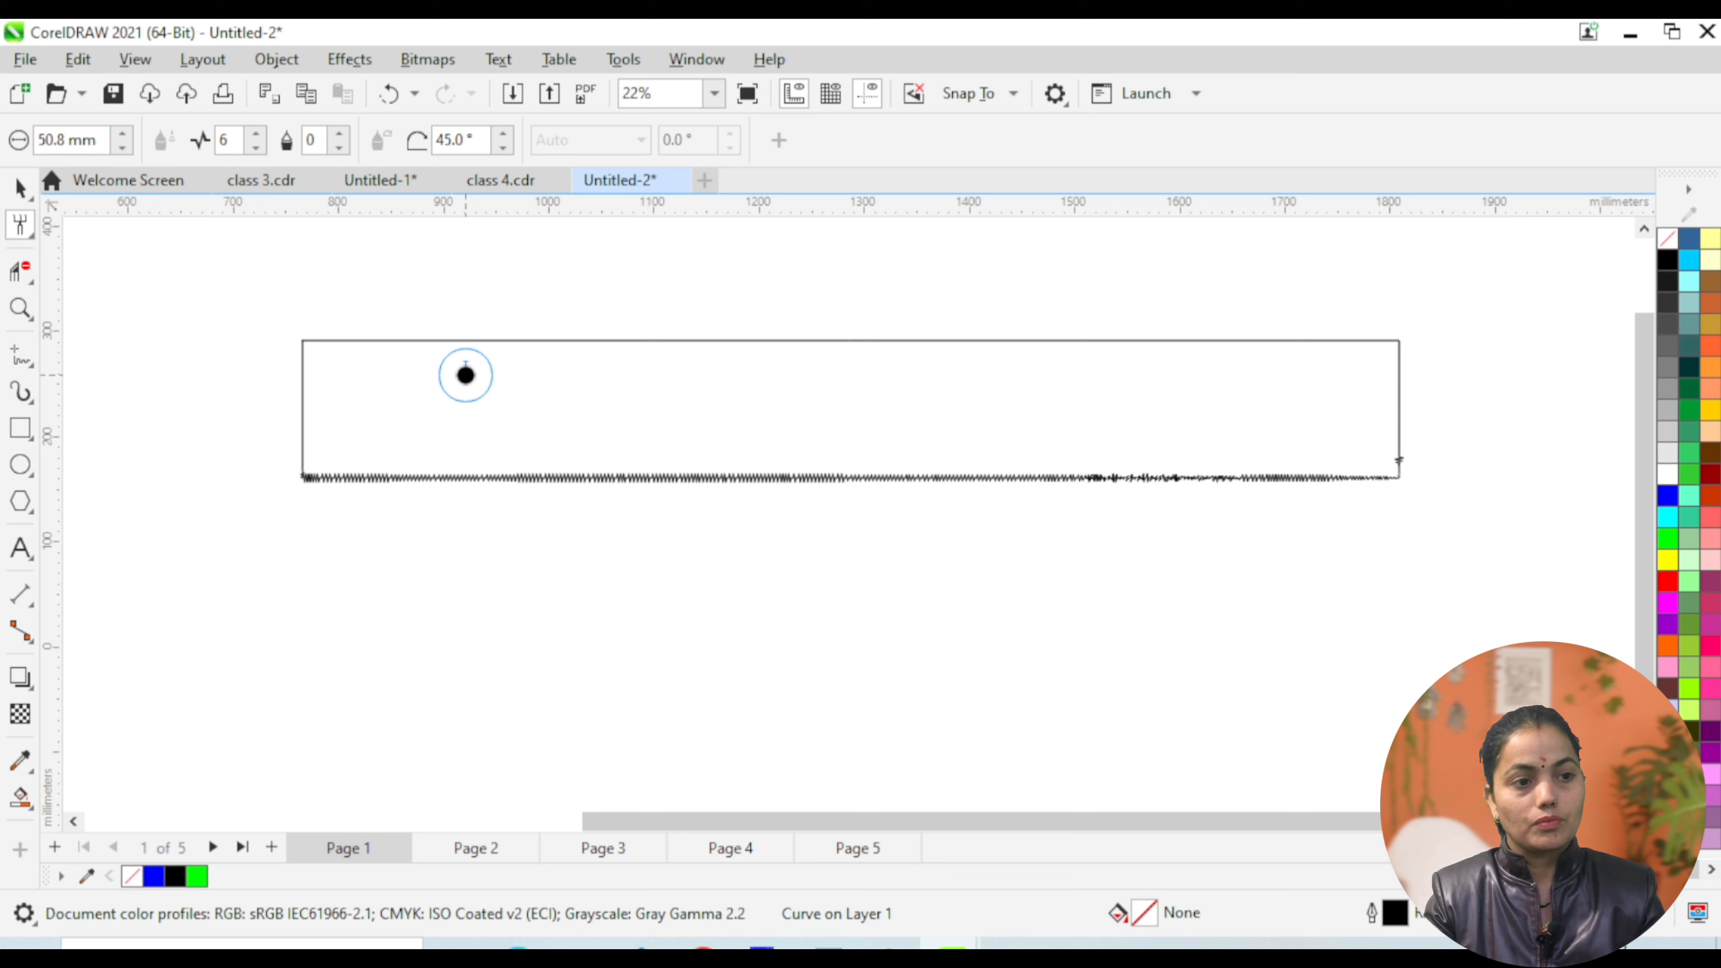
# Roughen the rectangle's left edge and most of its top edge with large spikes, starting from the upper left corner.
pyautogui.scroll(2, 454, 357)
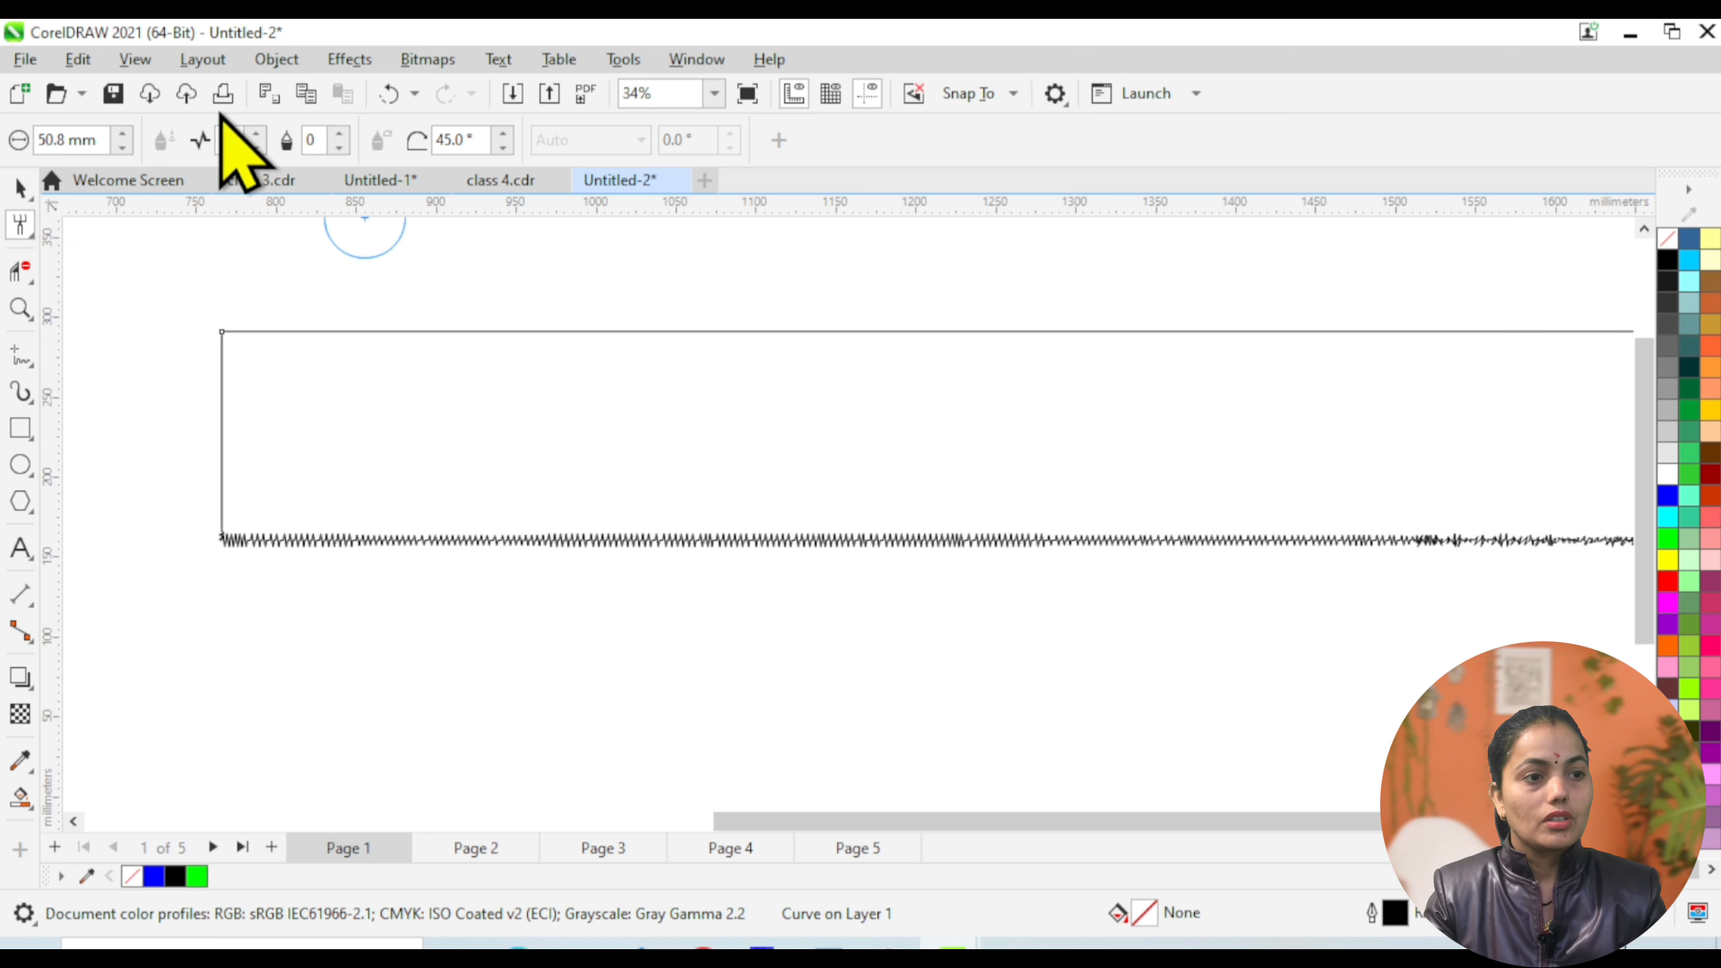
pyautogui.moveTo(248, 326); pyautogui.dragTo(1008, 336)
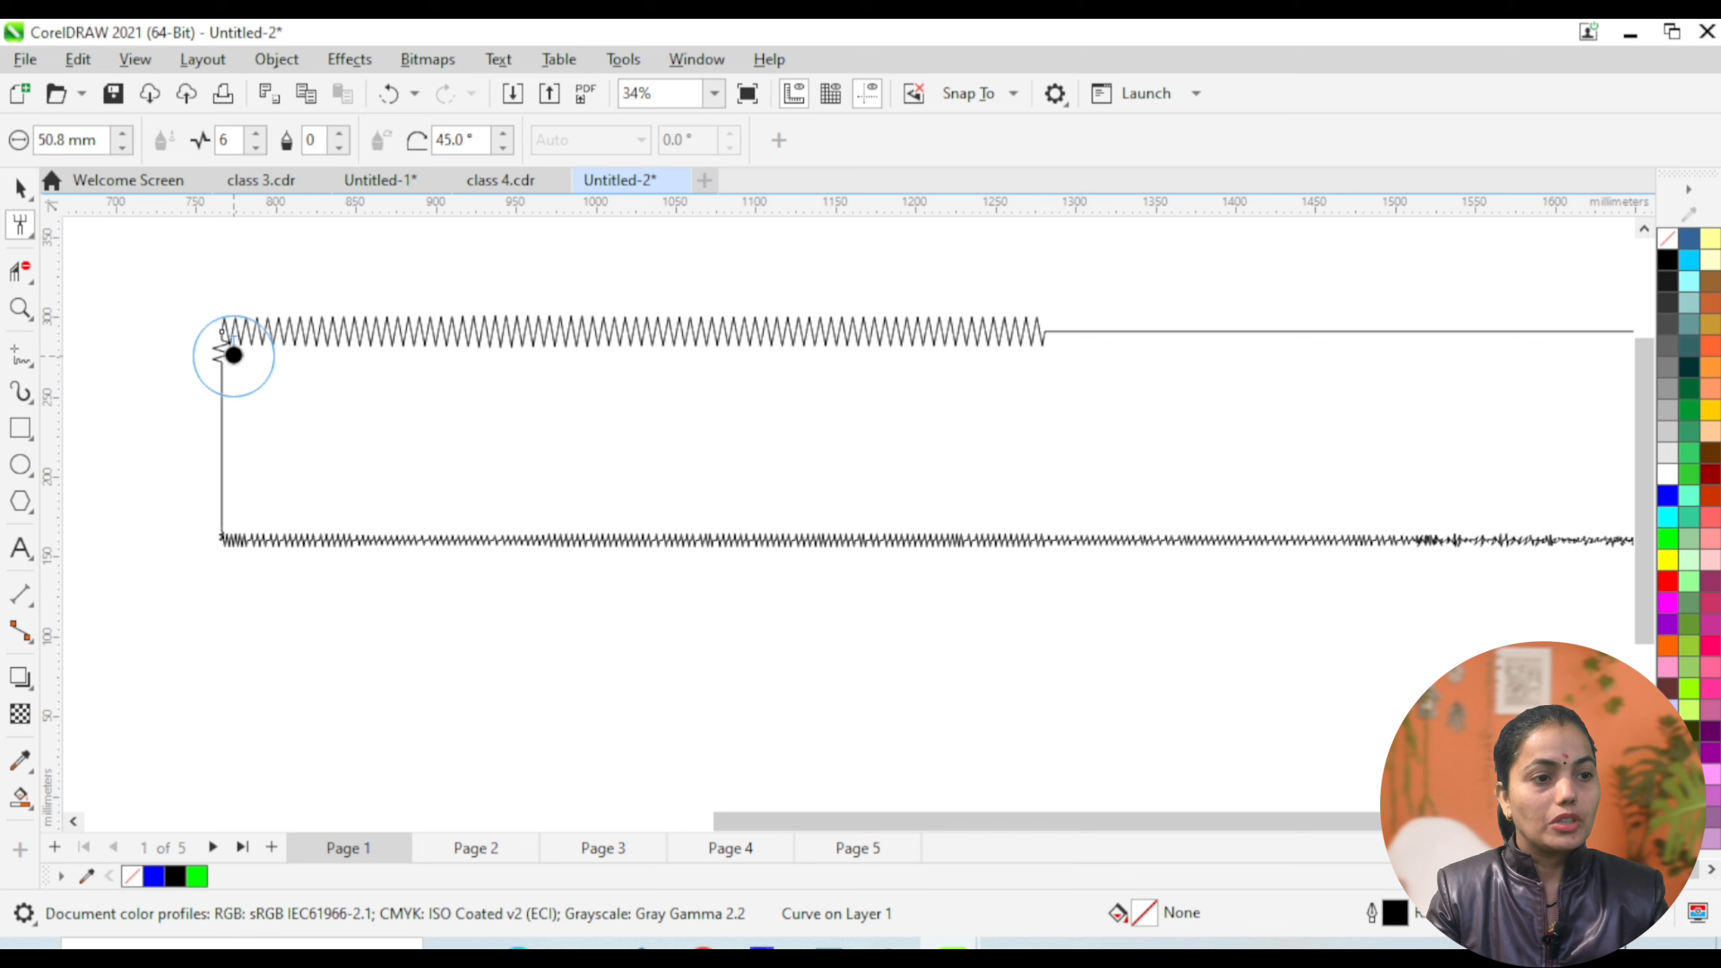
pyautogui.moveTo(233, 355); pyautogui.dragTo(214, 539)
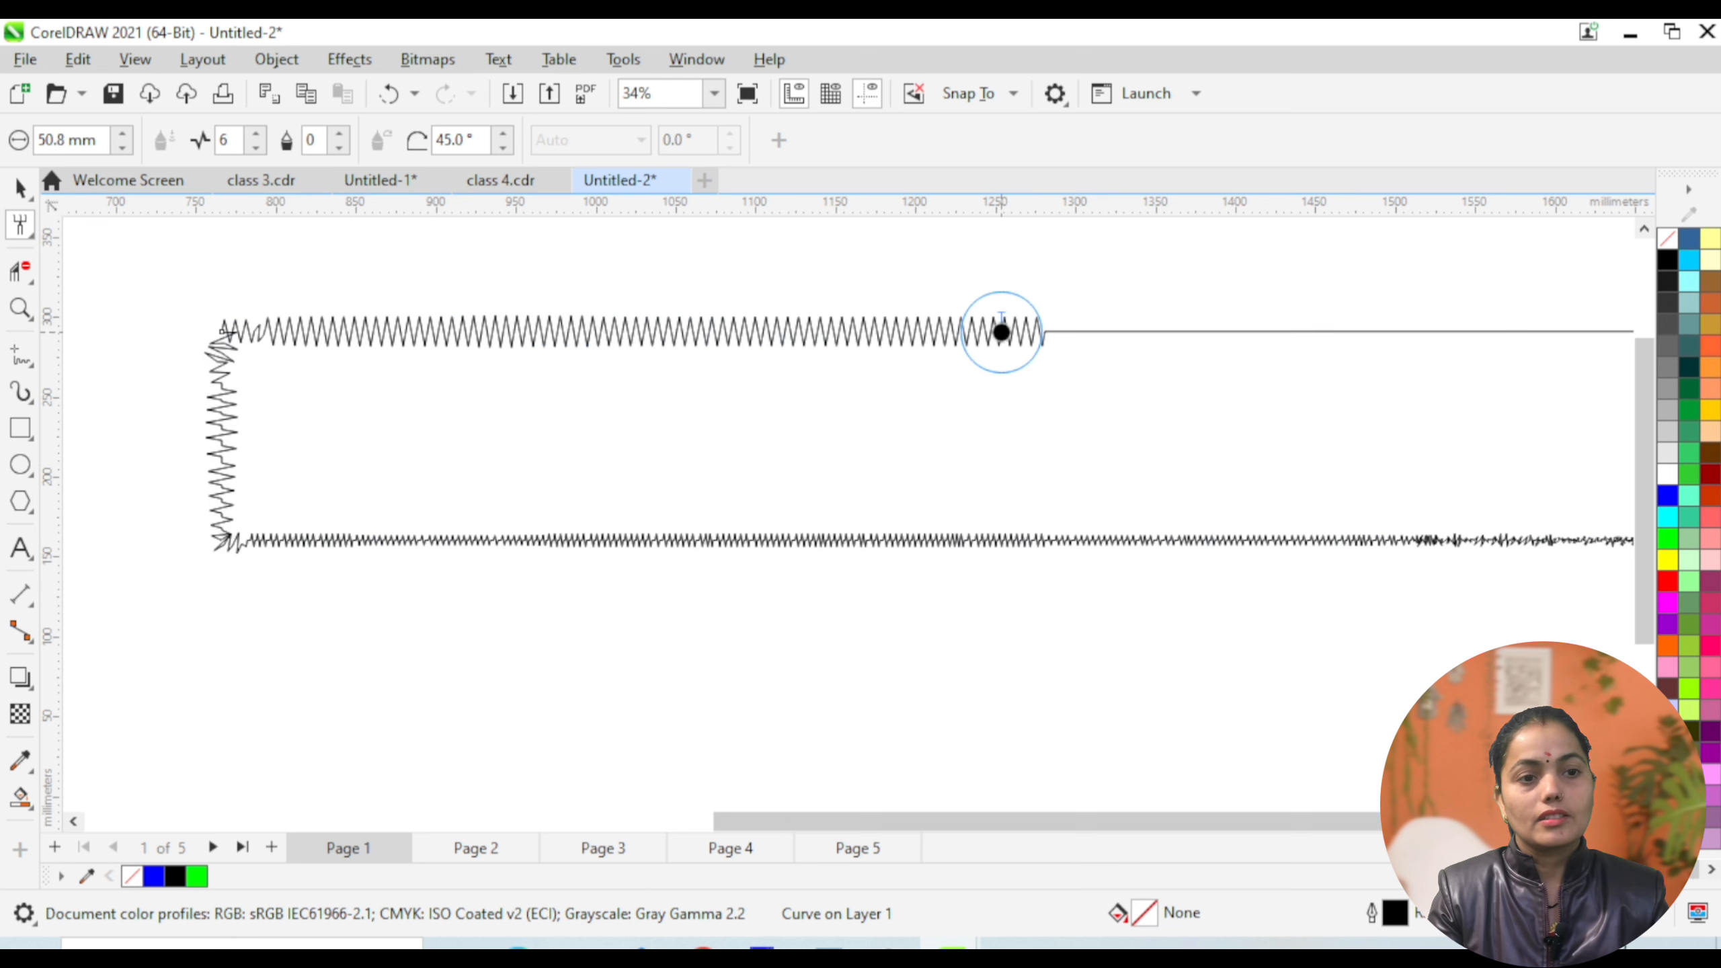
pyautogui.moveTo(1001, 332); pyautogui.dragTo(1313, 335)
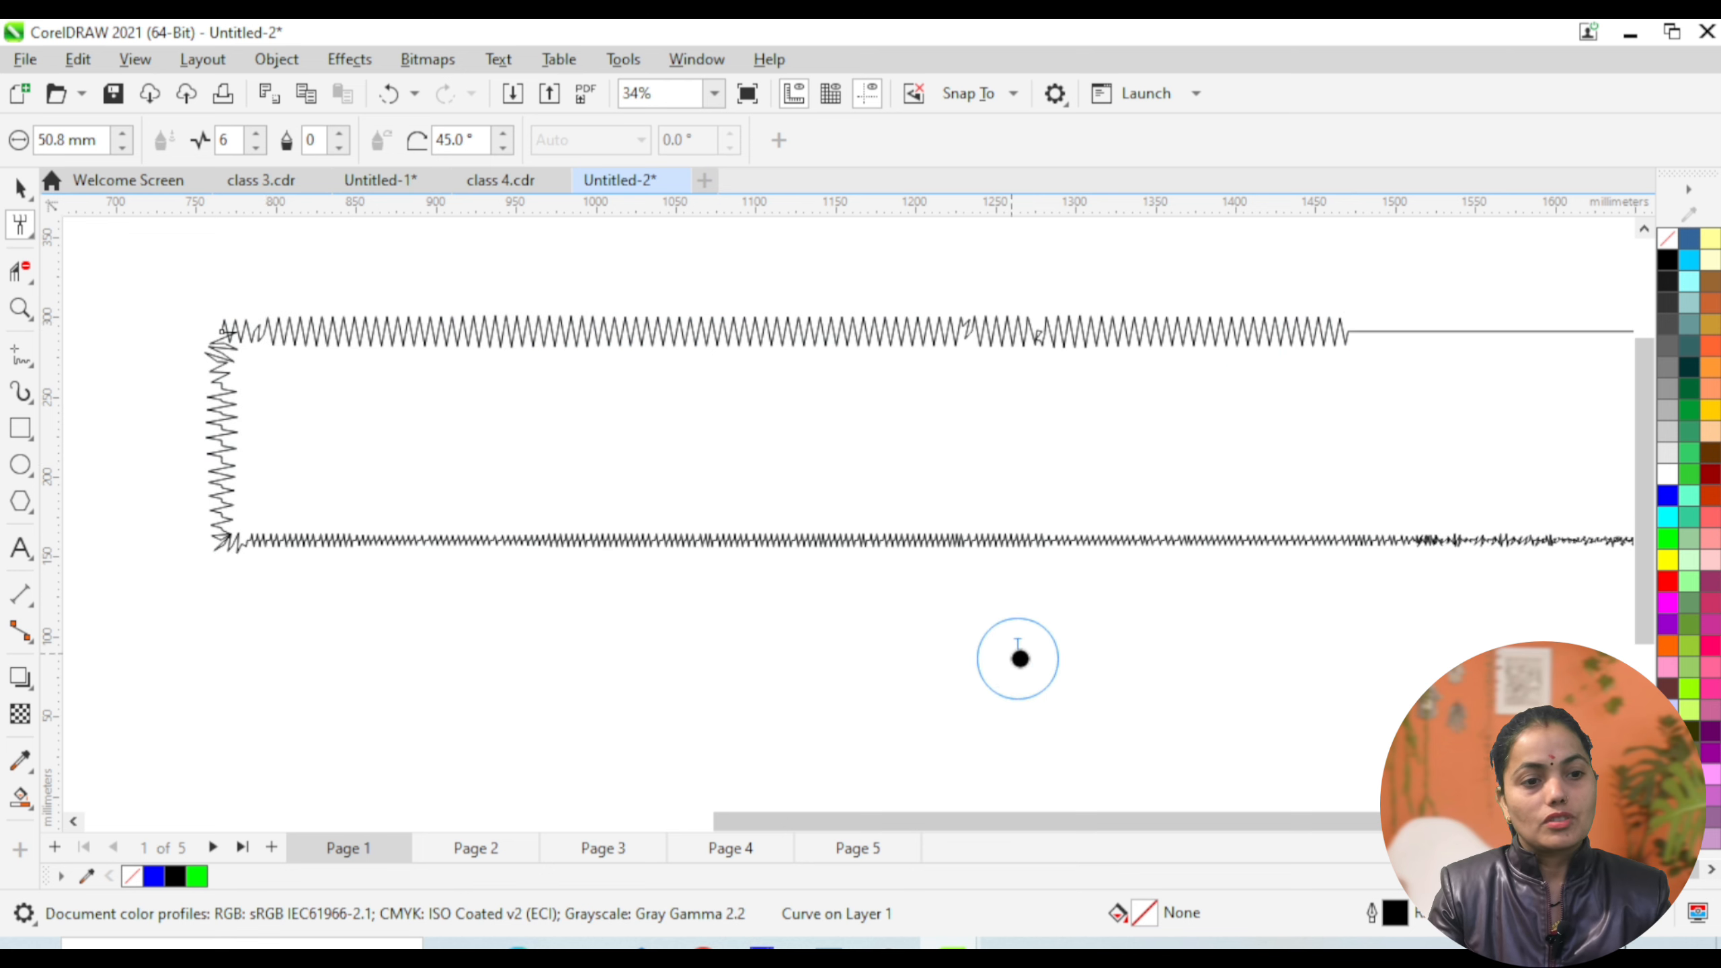
# Roughen the already spiked bottom edge with the larger nib, along with the rest of the top edge and the right edge.
pyautogui.moveTo(248, 547)
pyautogui.mouseDown()
pyautogui.moveTo(1057, 548)
pyautogui.moveTo(1343, 537)
pyautogui.mouseUp()
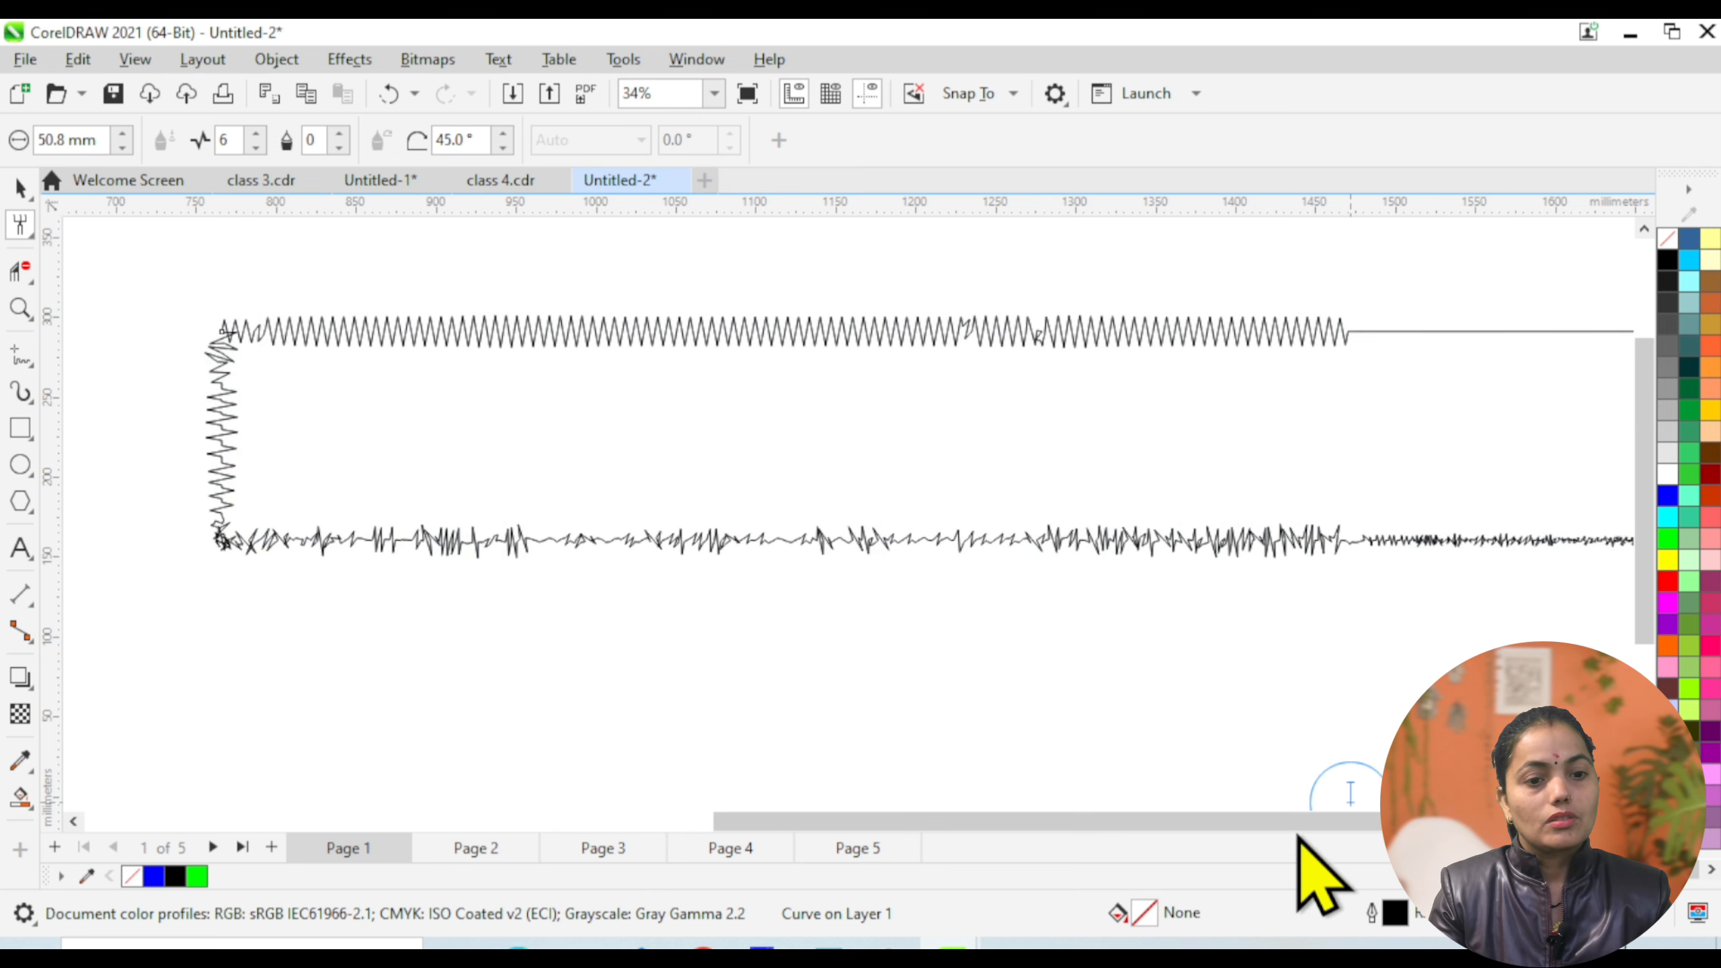
pyautogui.moveTo(1298, 820); pyautogui.dragTo(1453, 820)
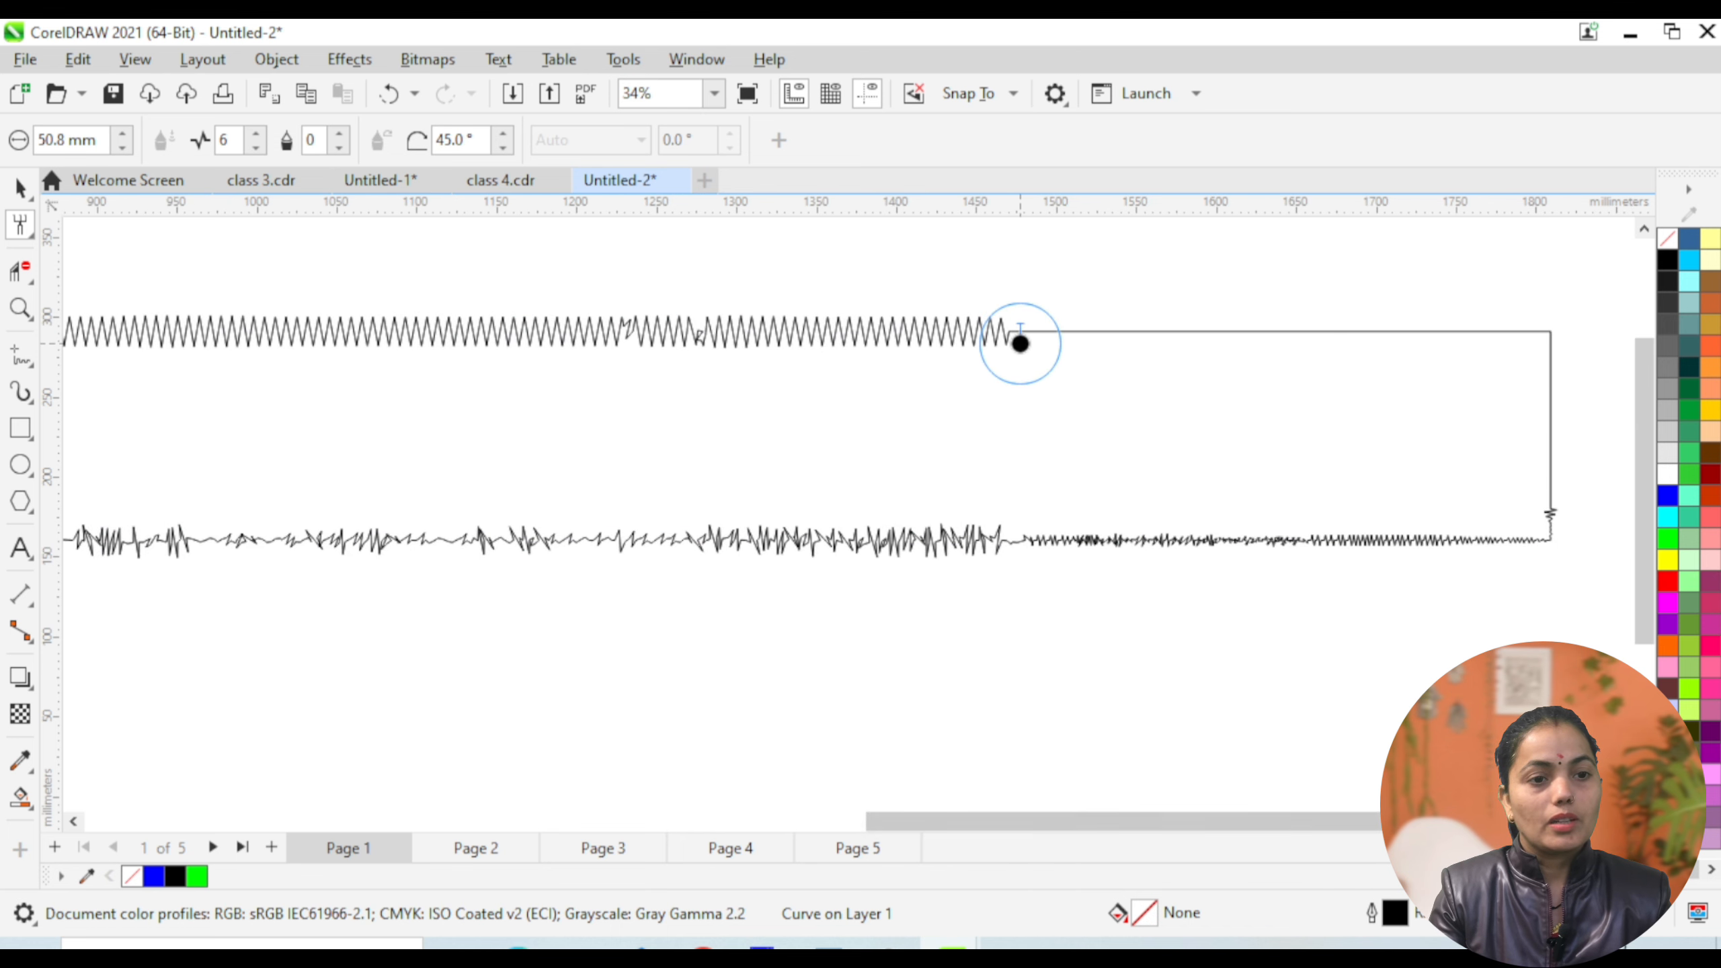
pyautogui.moveTo(1018, 338)
pyautogui.mouseDown()
pyautogui.moveTo(1605, 331)
pyautogui.moveTo(1535, 345)
pyautogui.moveTo(1549, 563)
pyautogui.moveTo(1529, 527)
pyautogui.moveTo(1145, 534)
pyautogui.mouseUp()
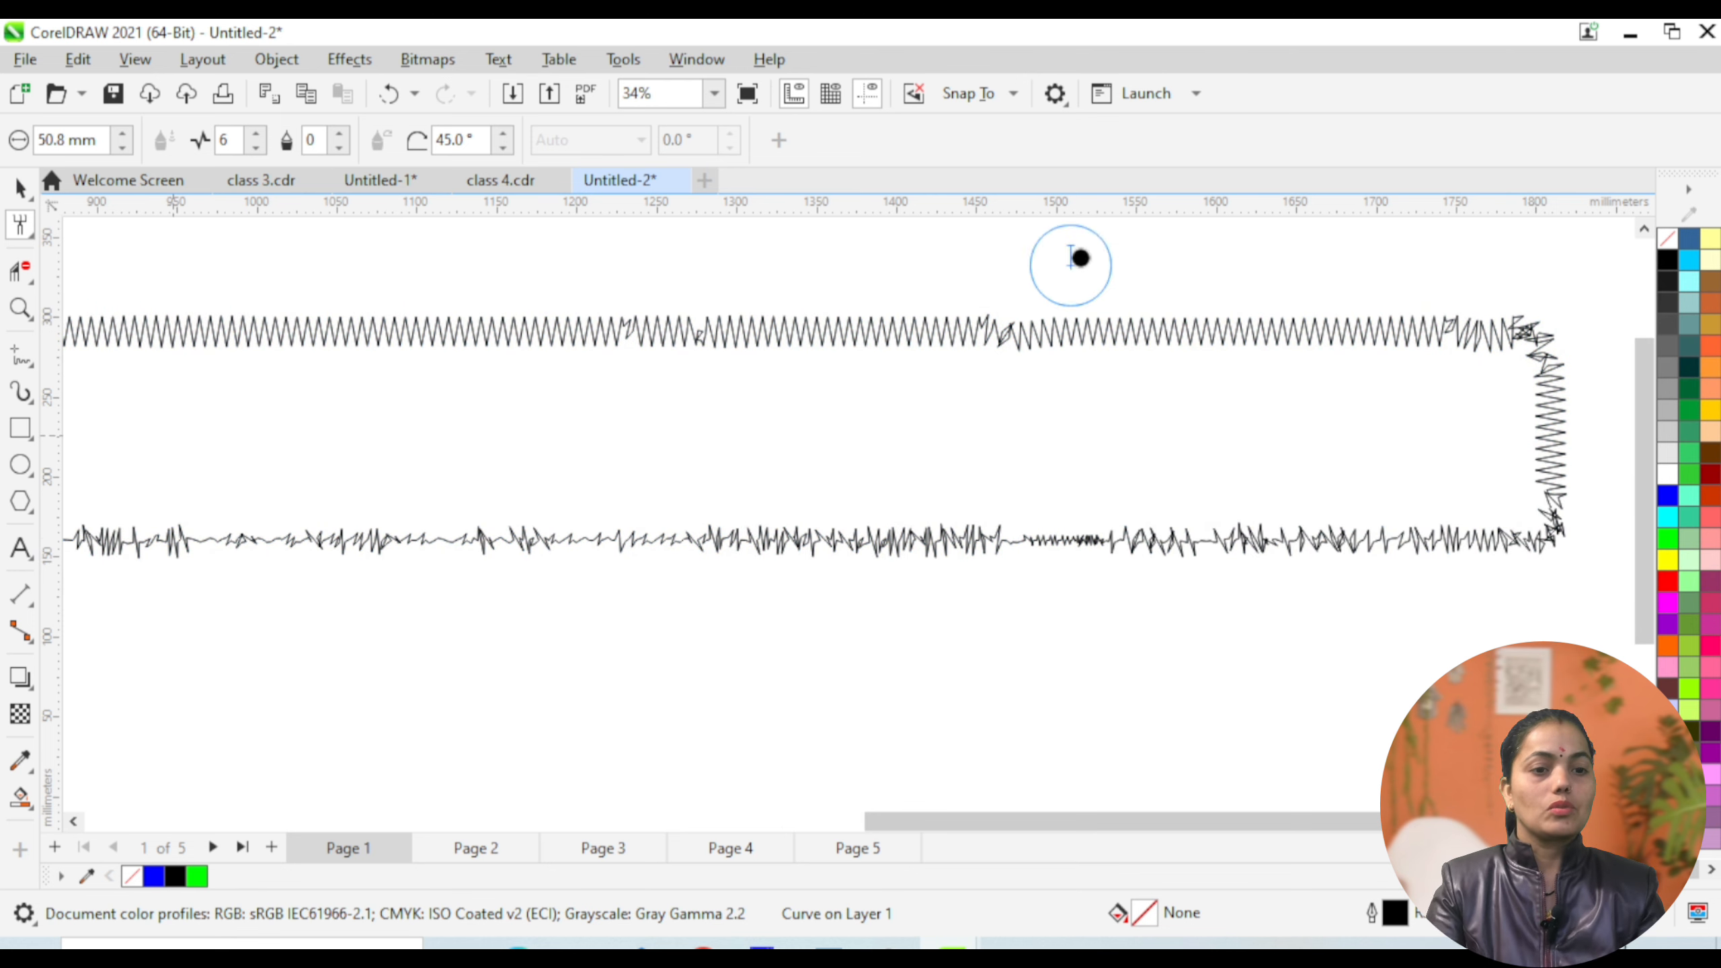
# Delete the roughened rectangle and show the list of shape-editing tools.
pyautogui.moveTo(1220, 821); pyautogui.dragTo(989, 821)
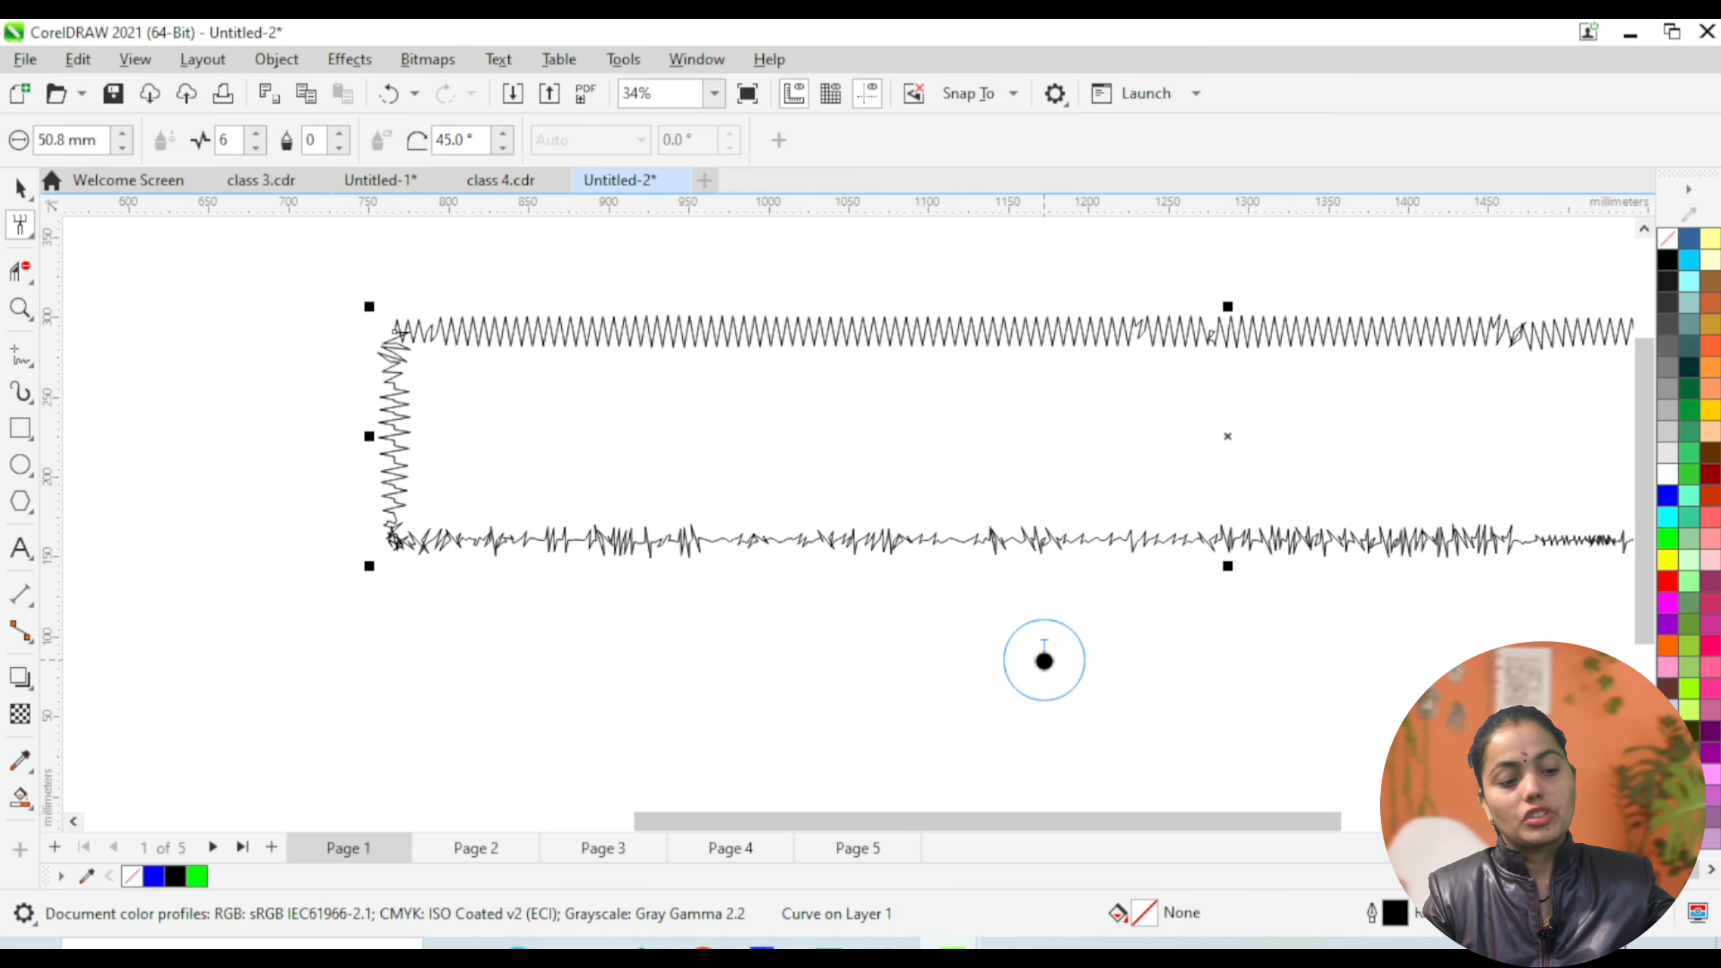
pyautogui.press('Delete')
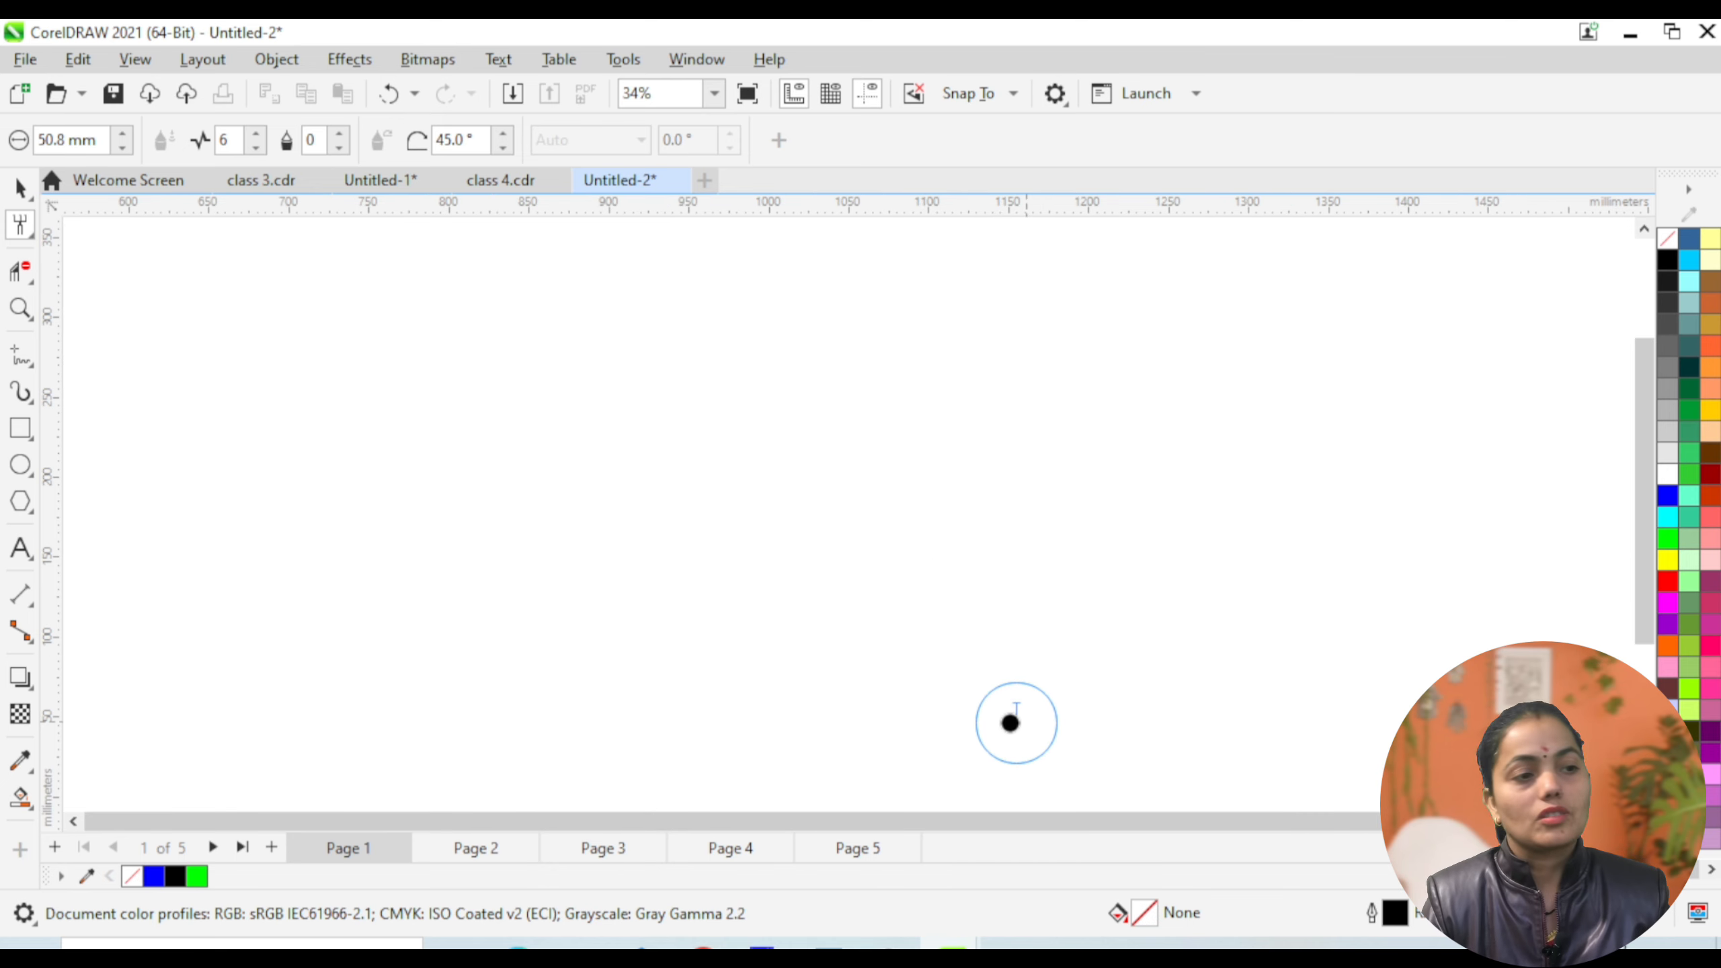
pyautogui.click(22, 228)
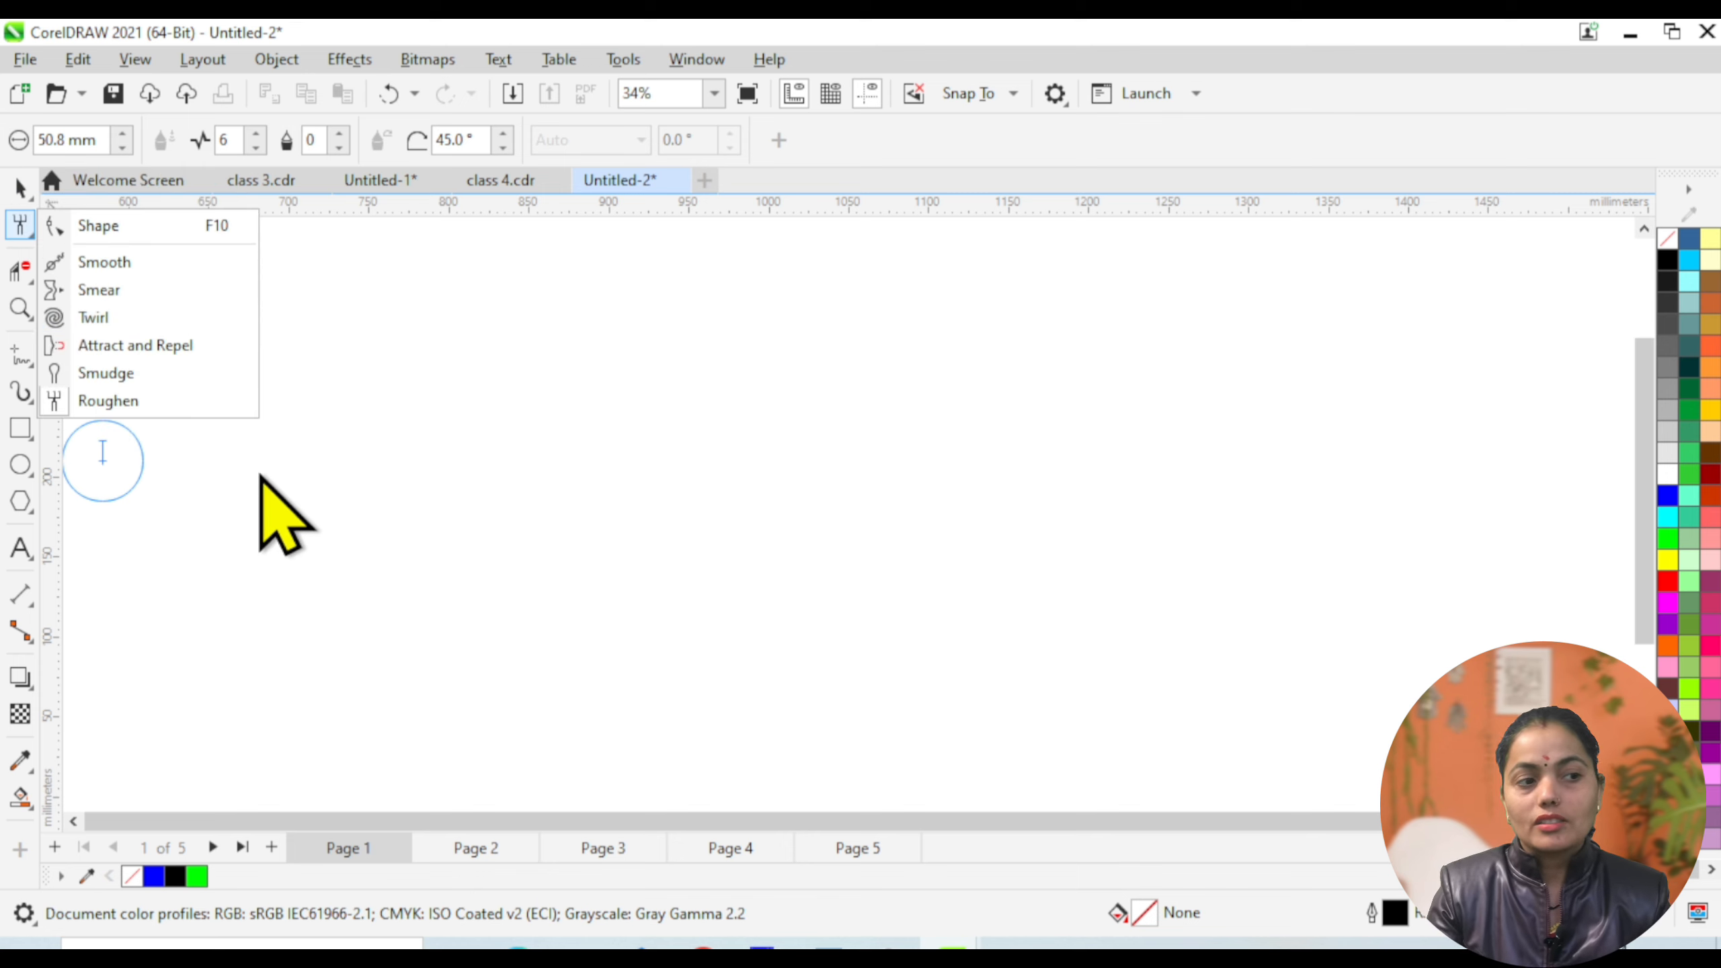
# Draw an ellipse about 164 by 153 mm and place an overlapping copy about 112 mm to its right.
pyautogui.click(20, 427)
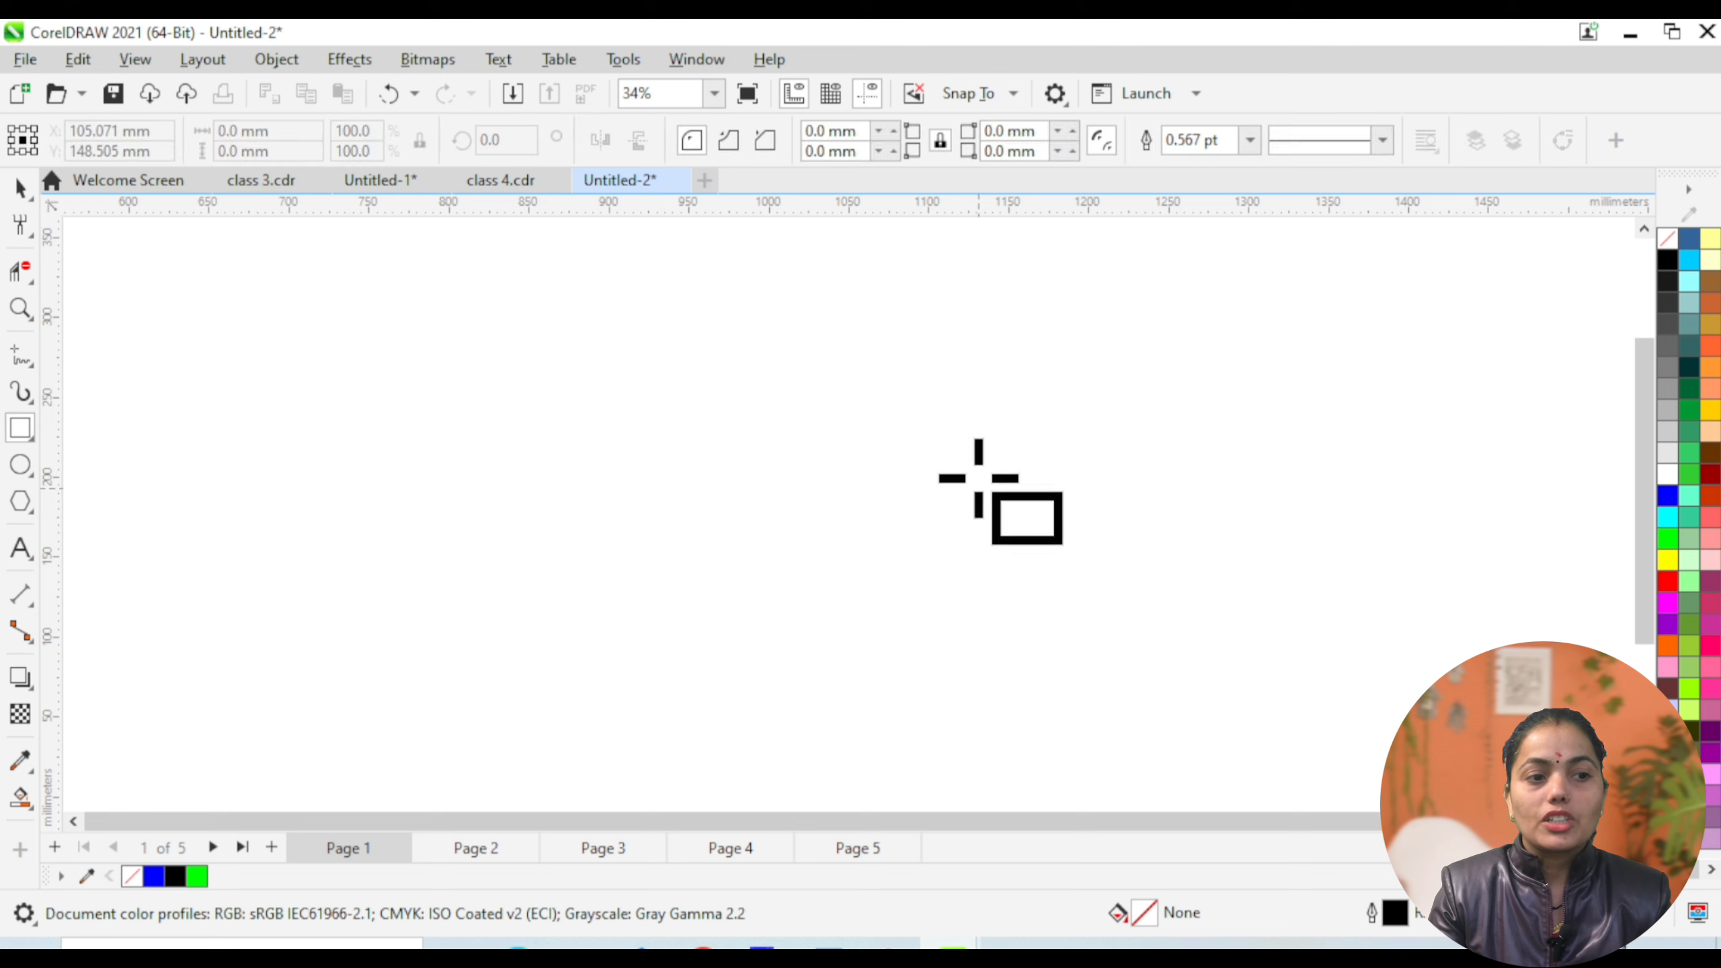
pyautogui.click(20, 465)
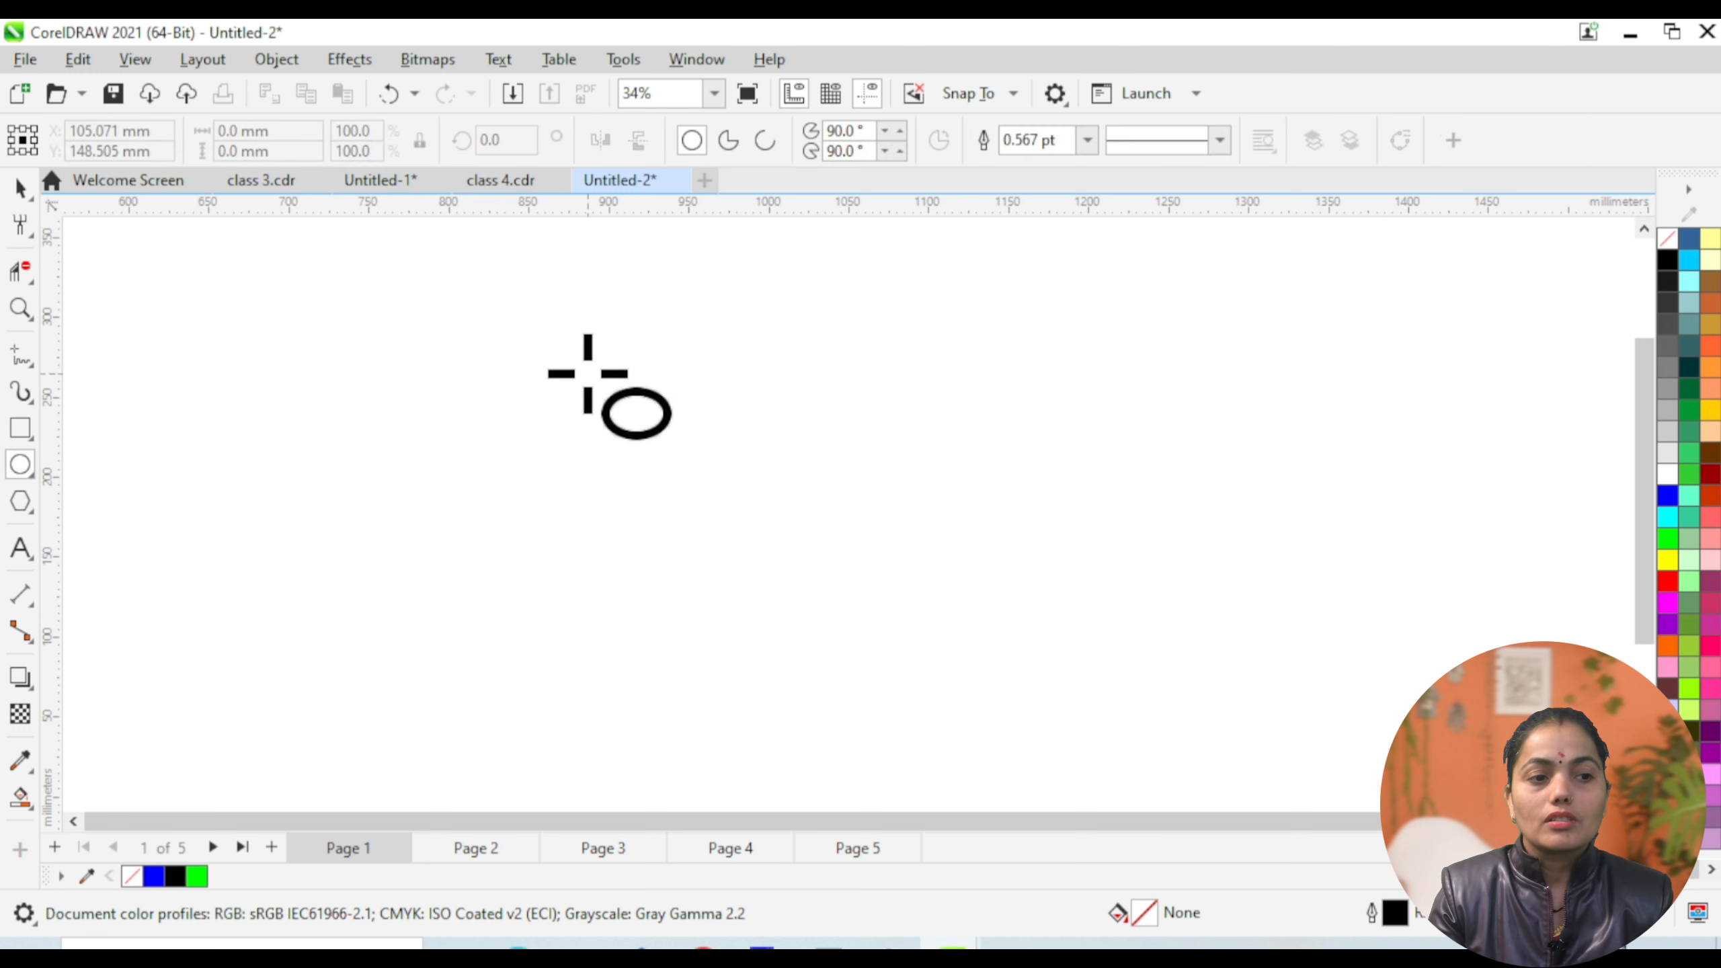
pyautogui.moveTo(588, 370); pyautogui.dragTo(851, 615)
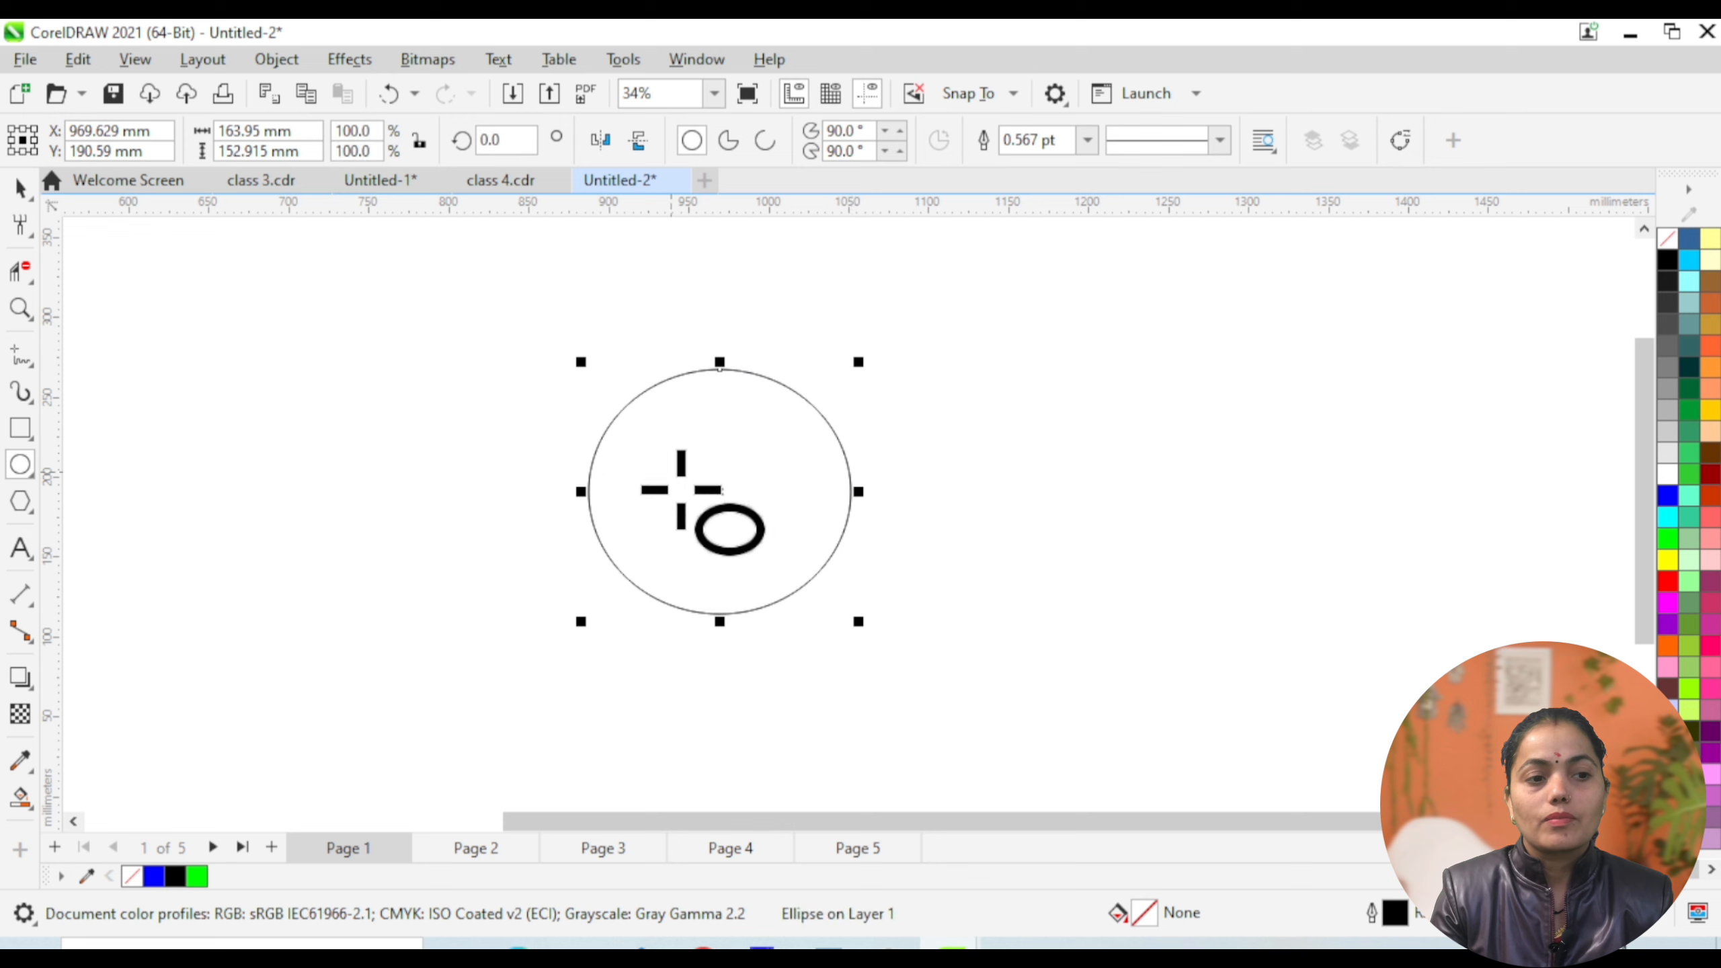
pyautogui.moveTo(714, 483); pyautogui.dragTo(897, 492)
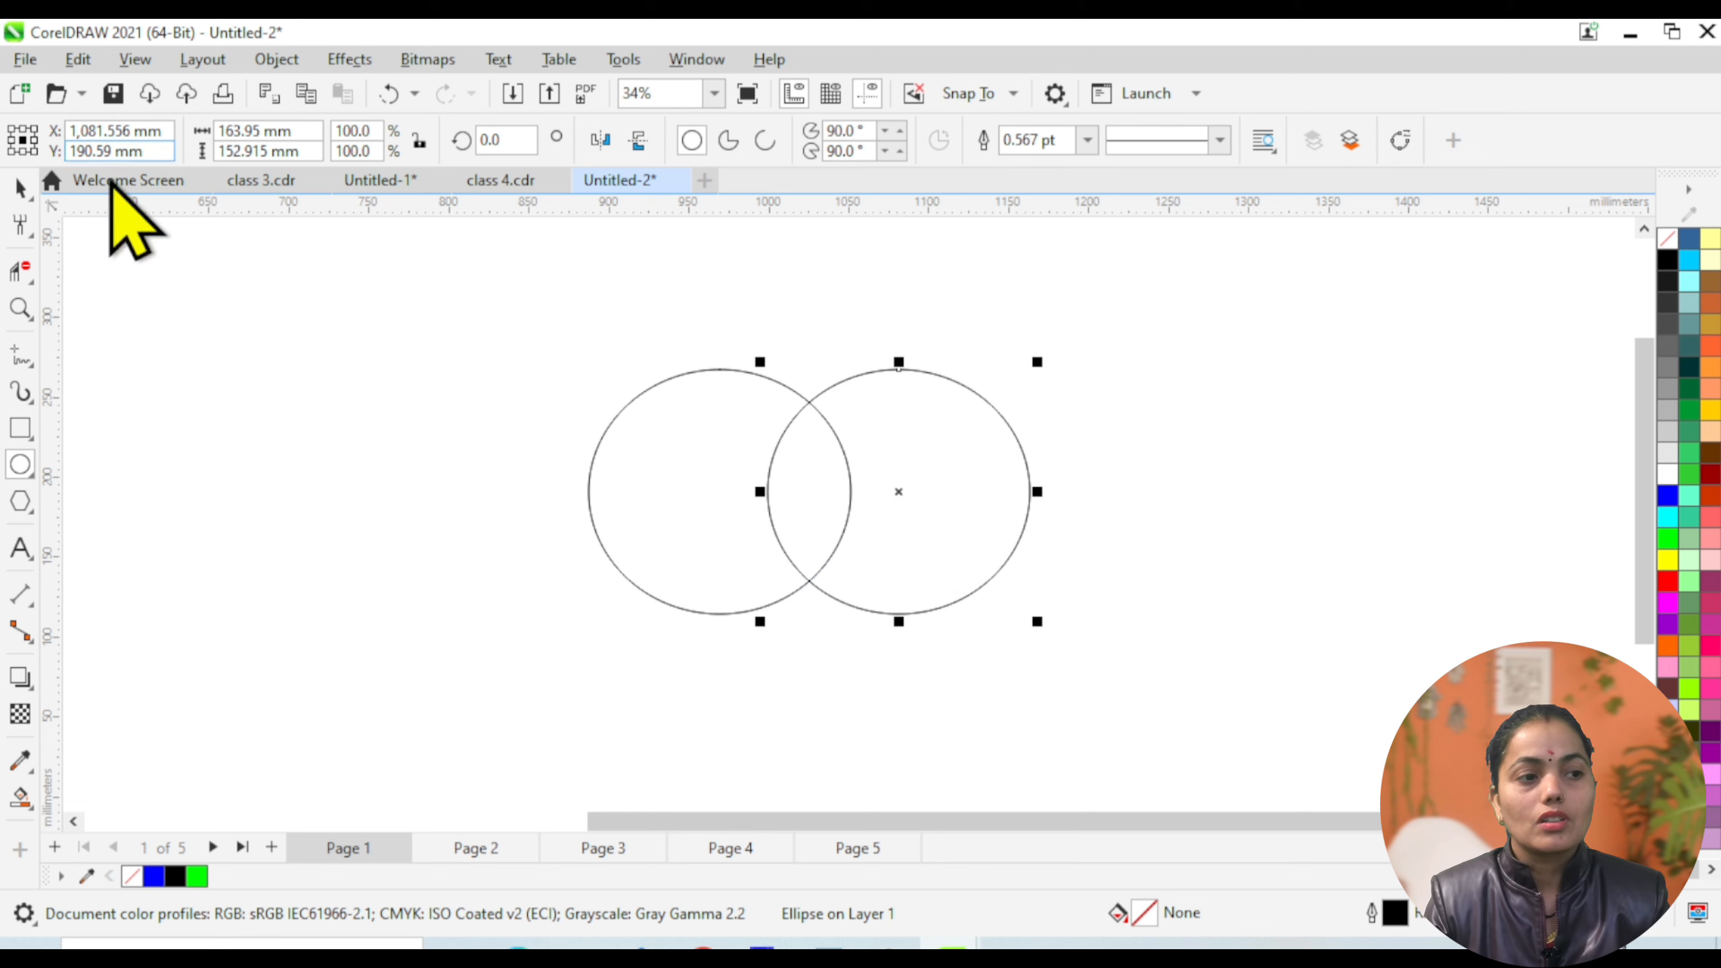
# Remove the outer arcs of both ellipses with Virtual Segment Delete, keeping only the leaf-shaped overlap.
pyautogui.click(20, 272)
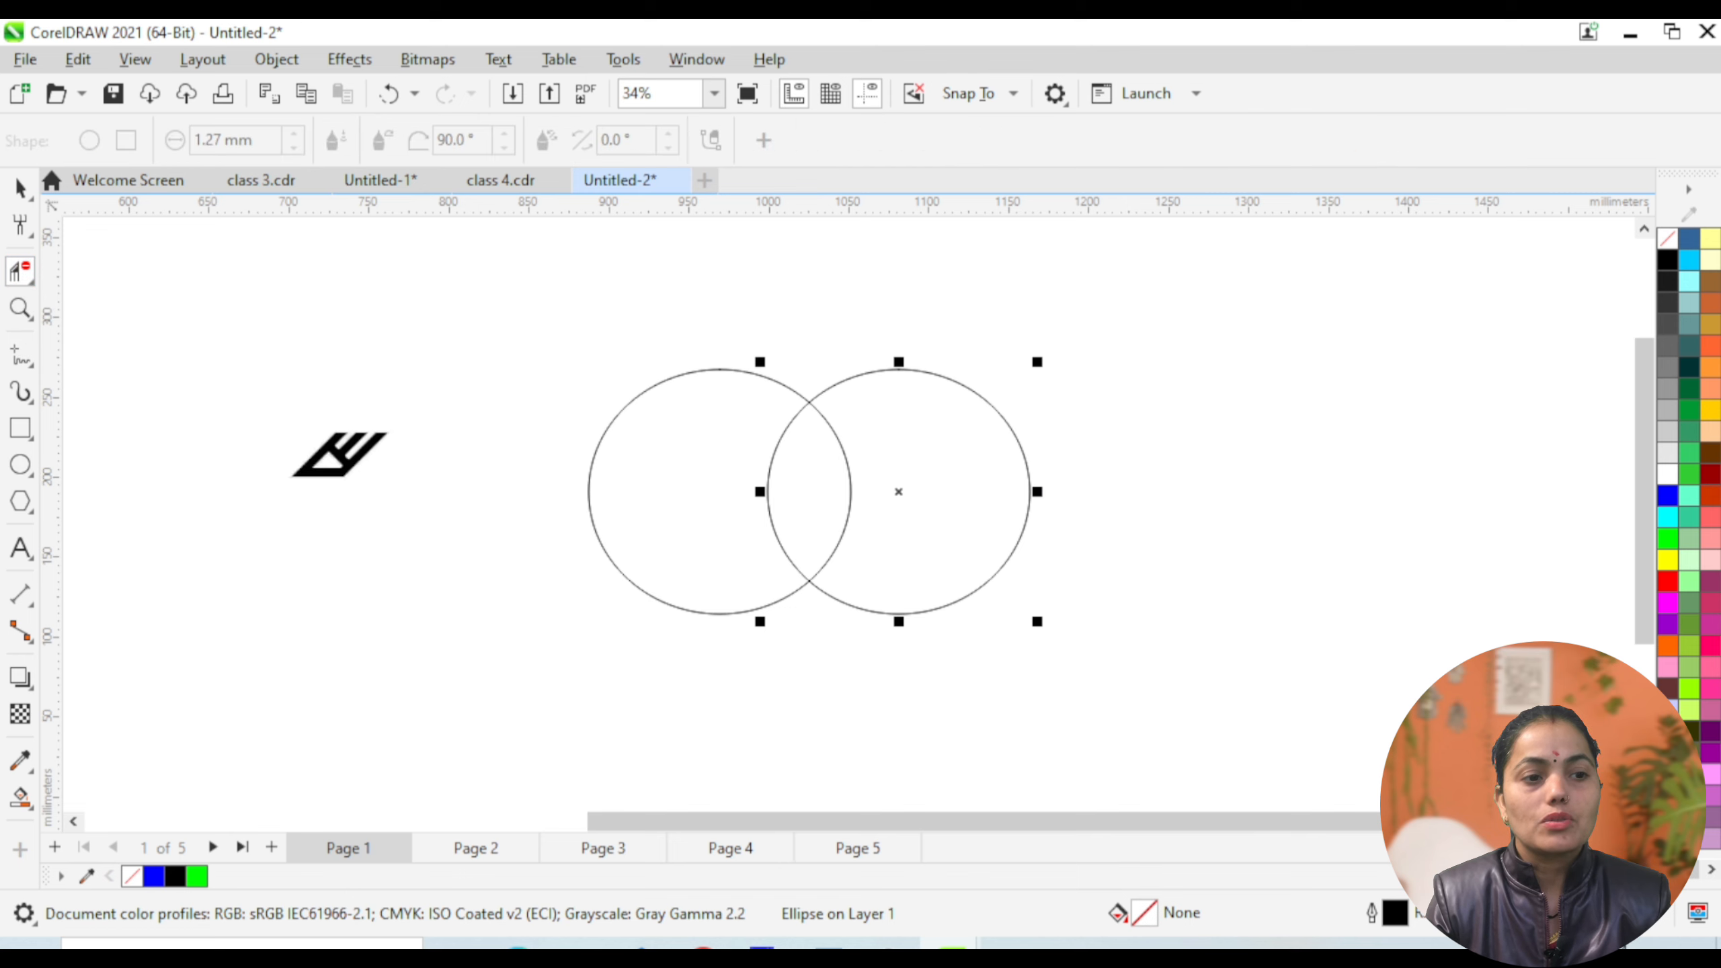
pyautogui.click(609, 417)
pyautogui.click(962, 380)
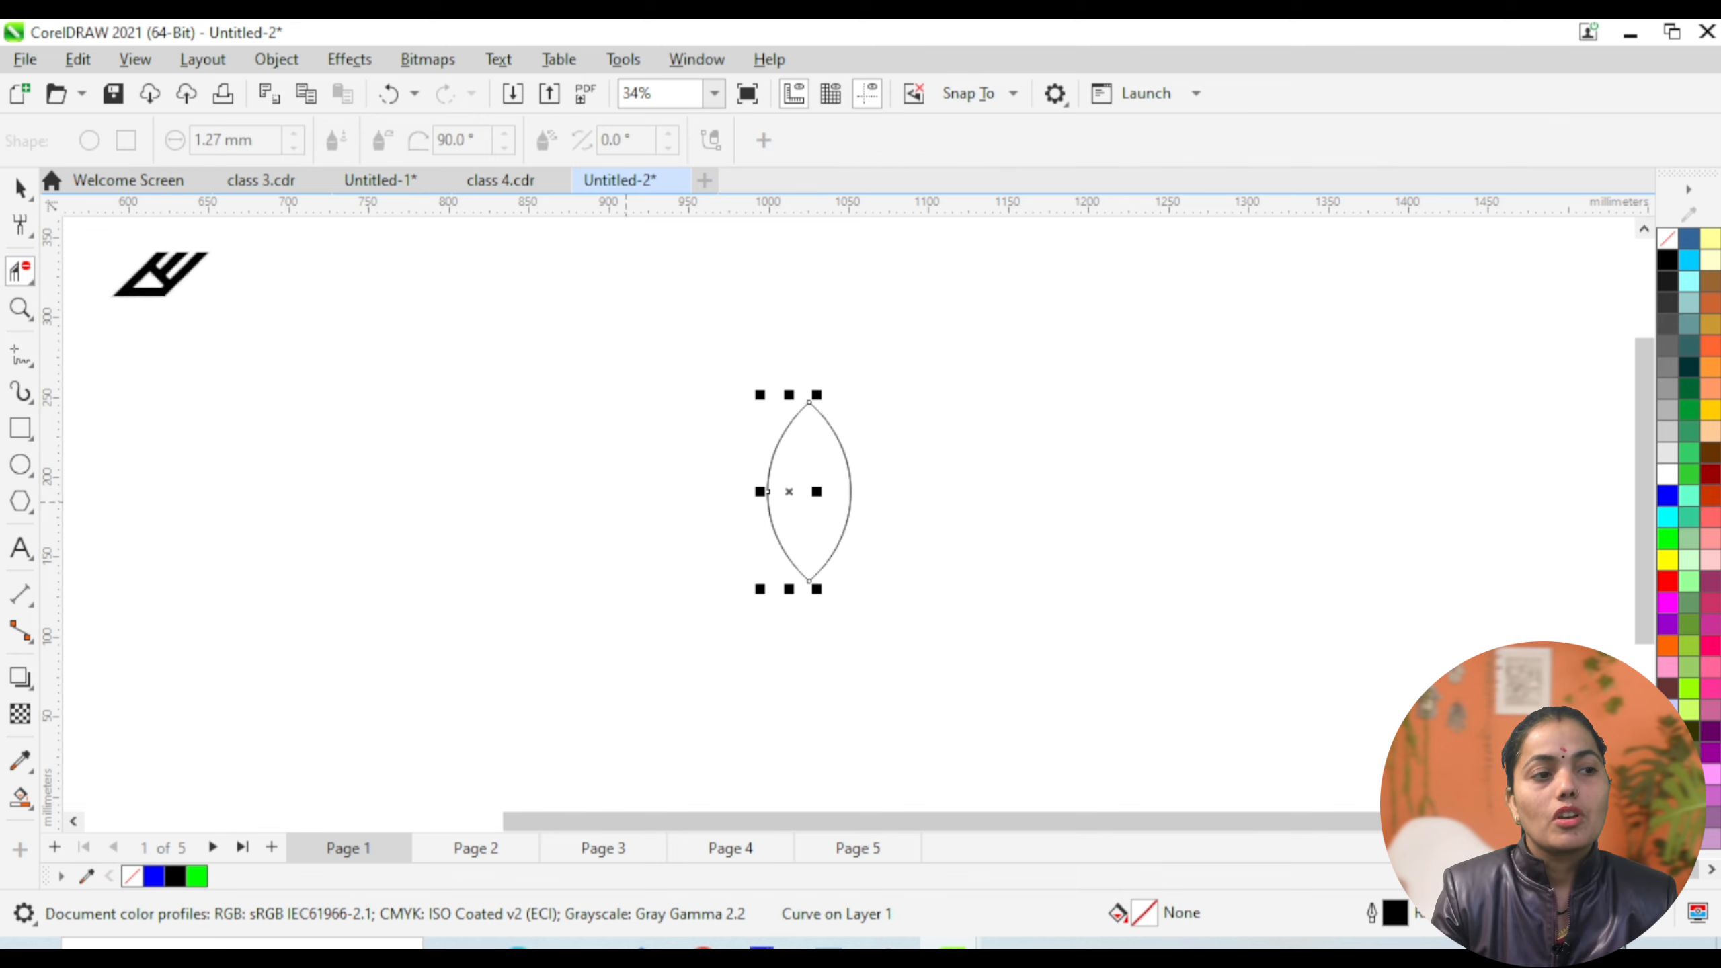
# Group the two curves of the leaf shape and narrow the group to about 29 mm wide.
pyautogui.click(29, 181)
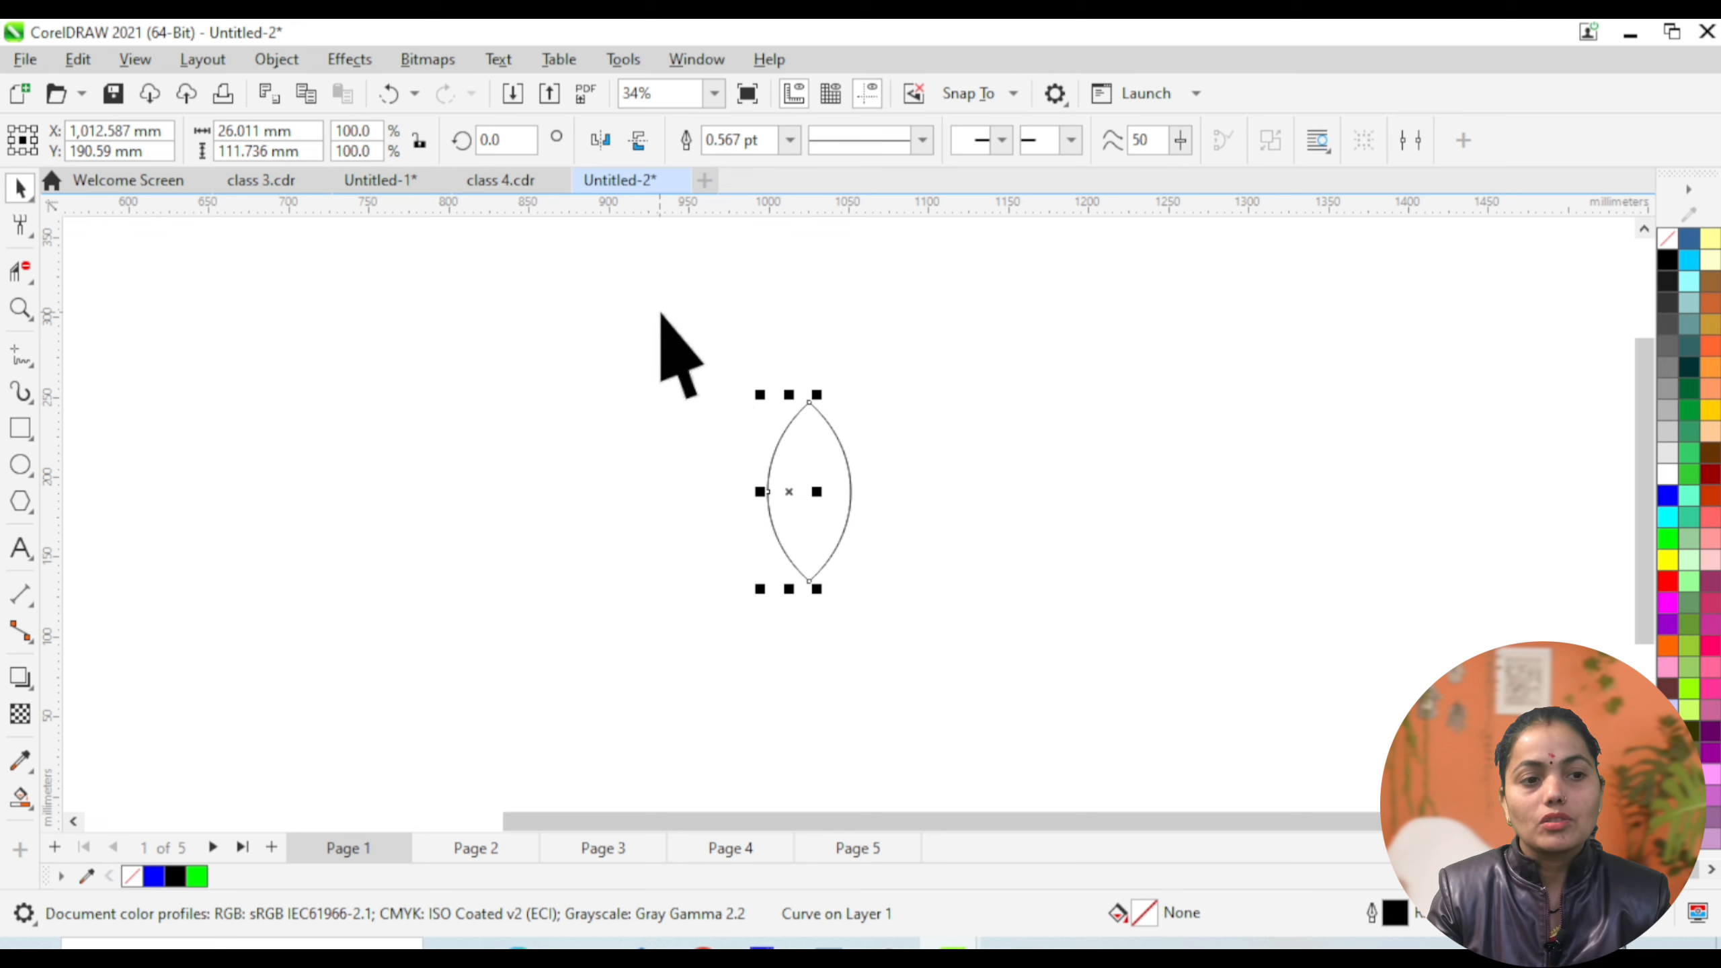
pyautogui.moveTo(660, 315); pyautogui.dragTo(989, 708)
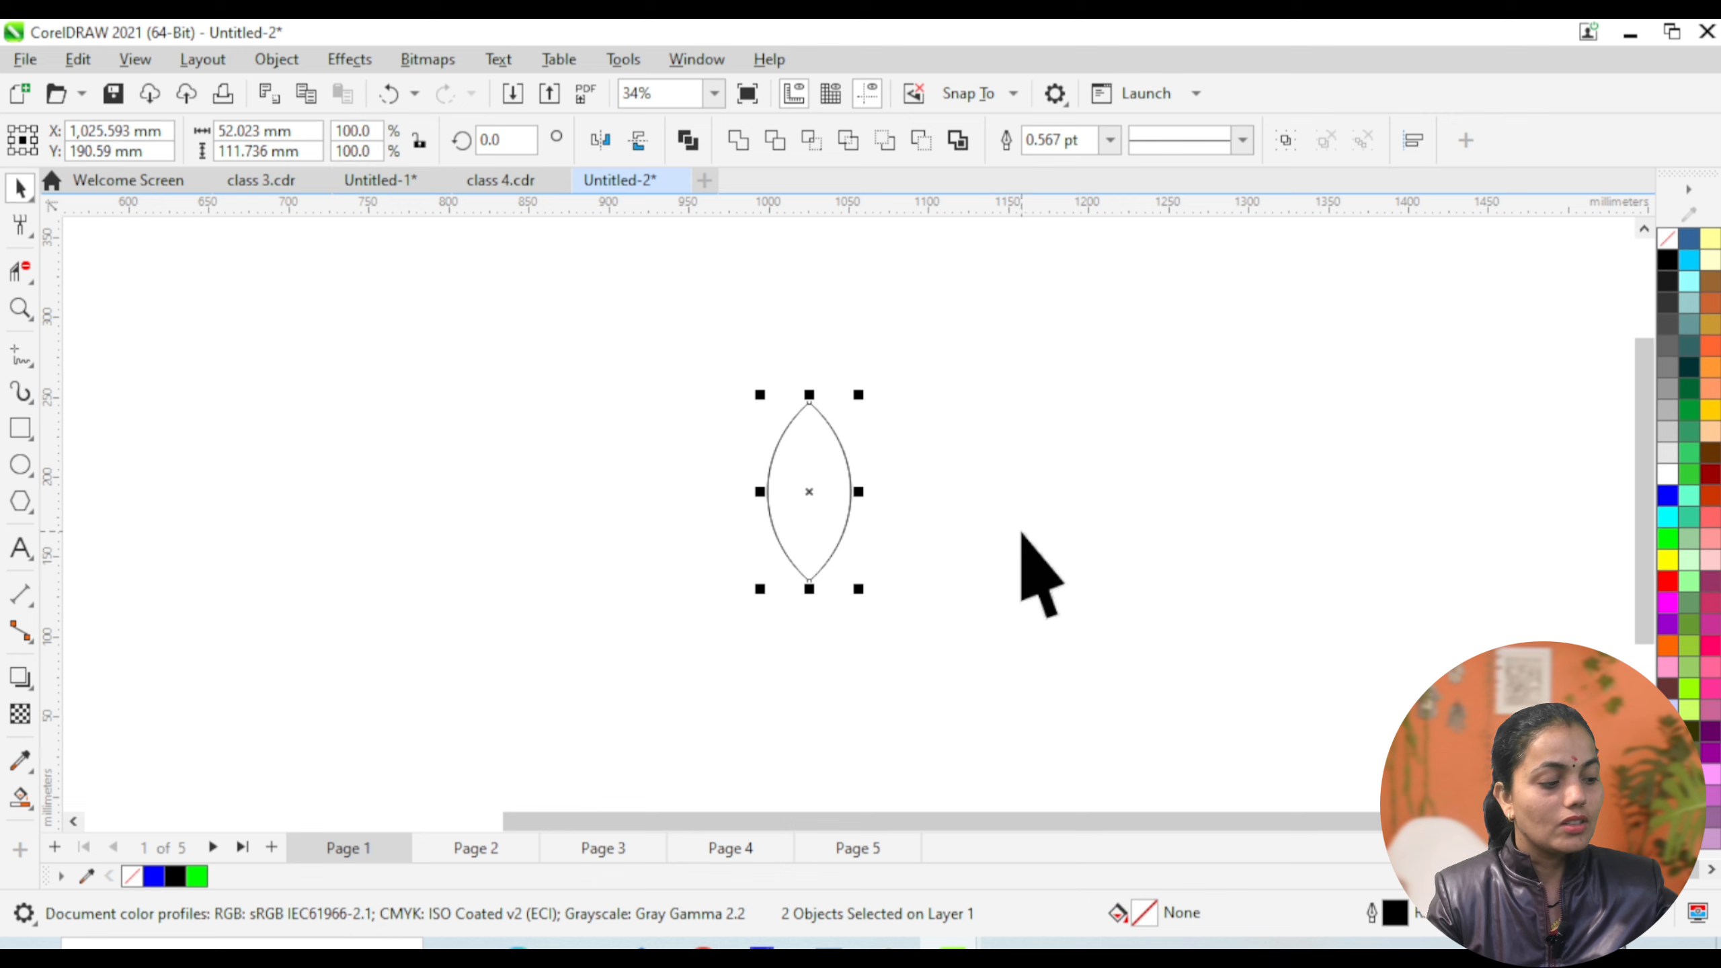
pyautogui.hotkey('ctrl', 'g')
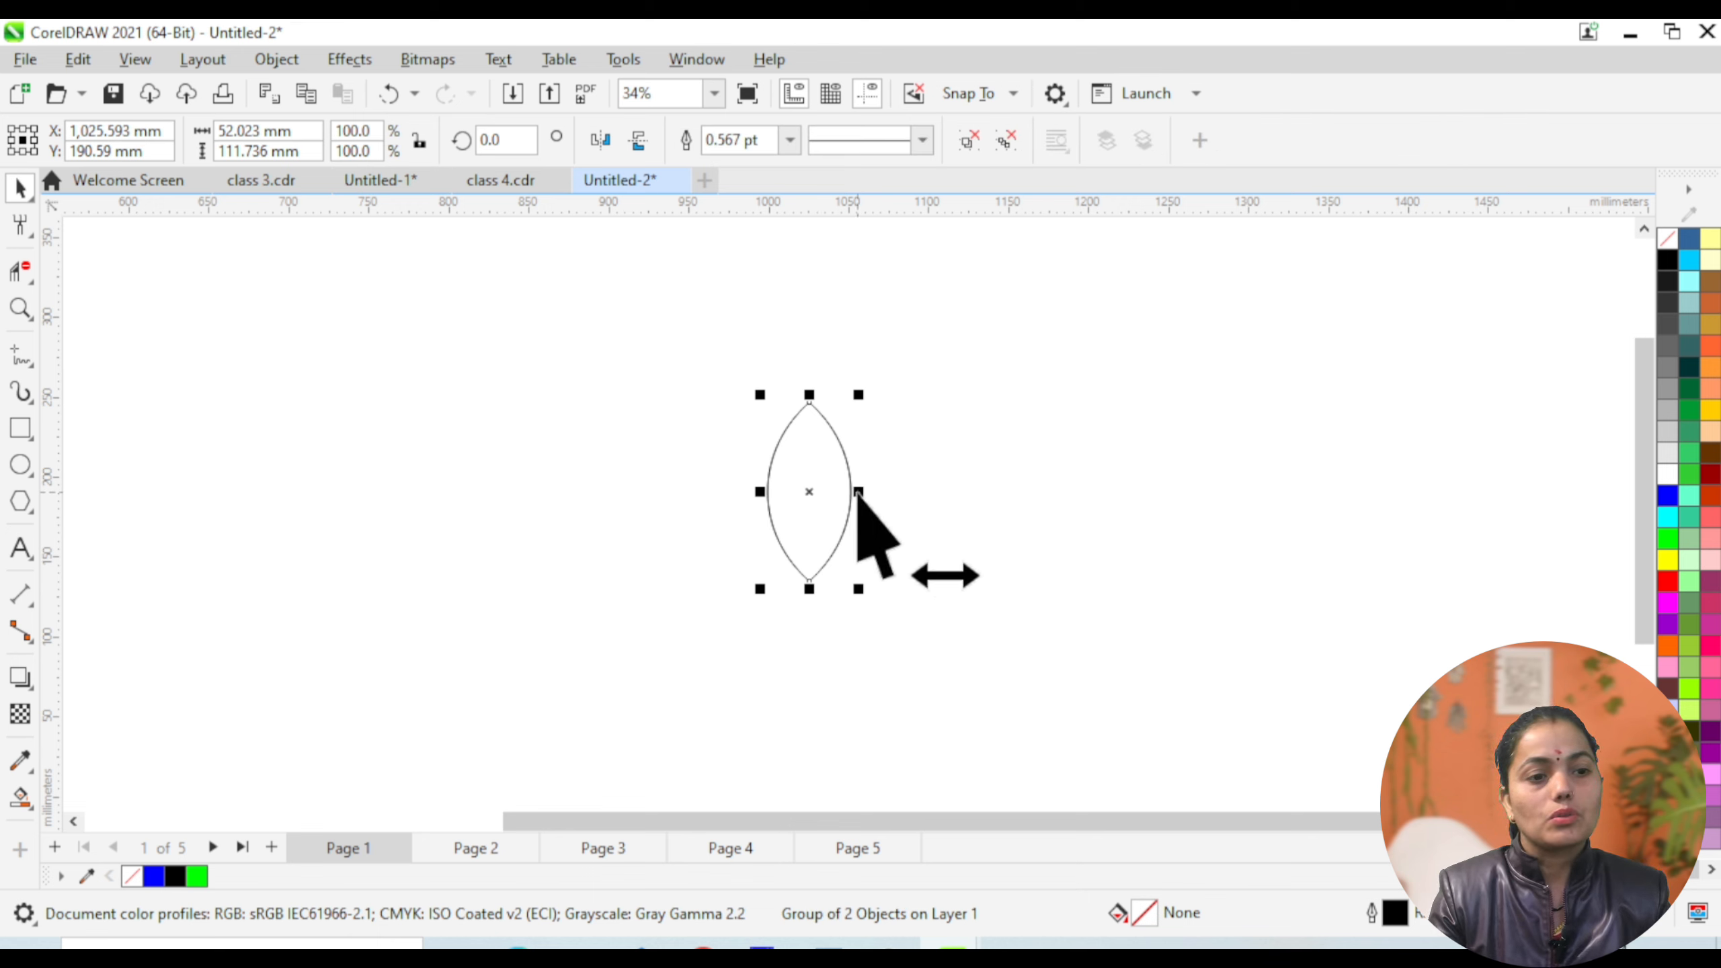
pyautogui.moveTo(857, 494); pyautogui.dragTo(779, 518)
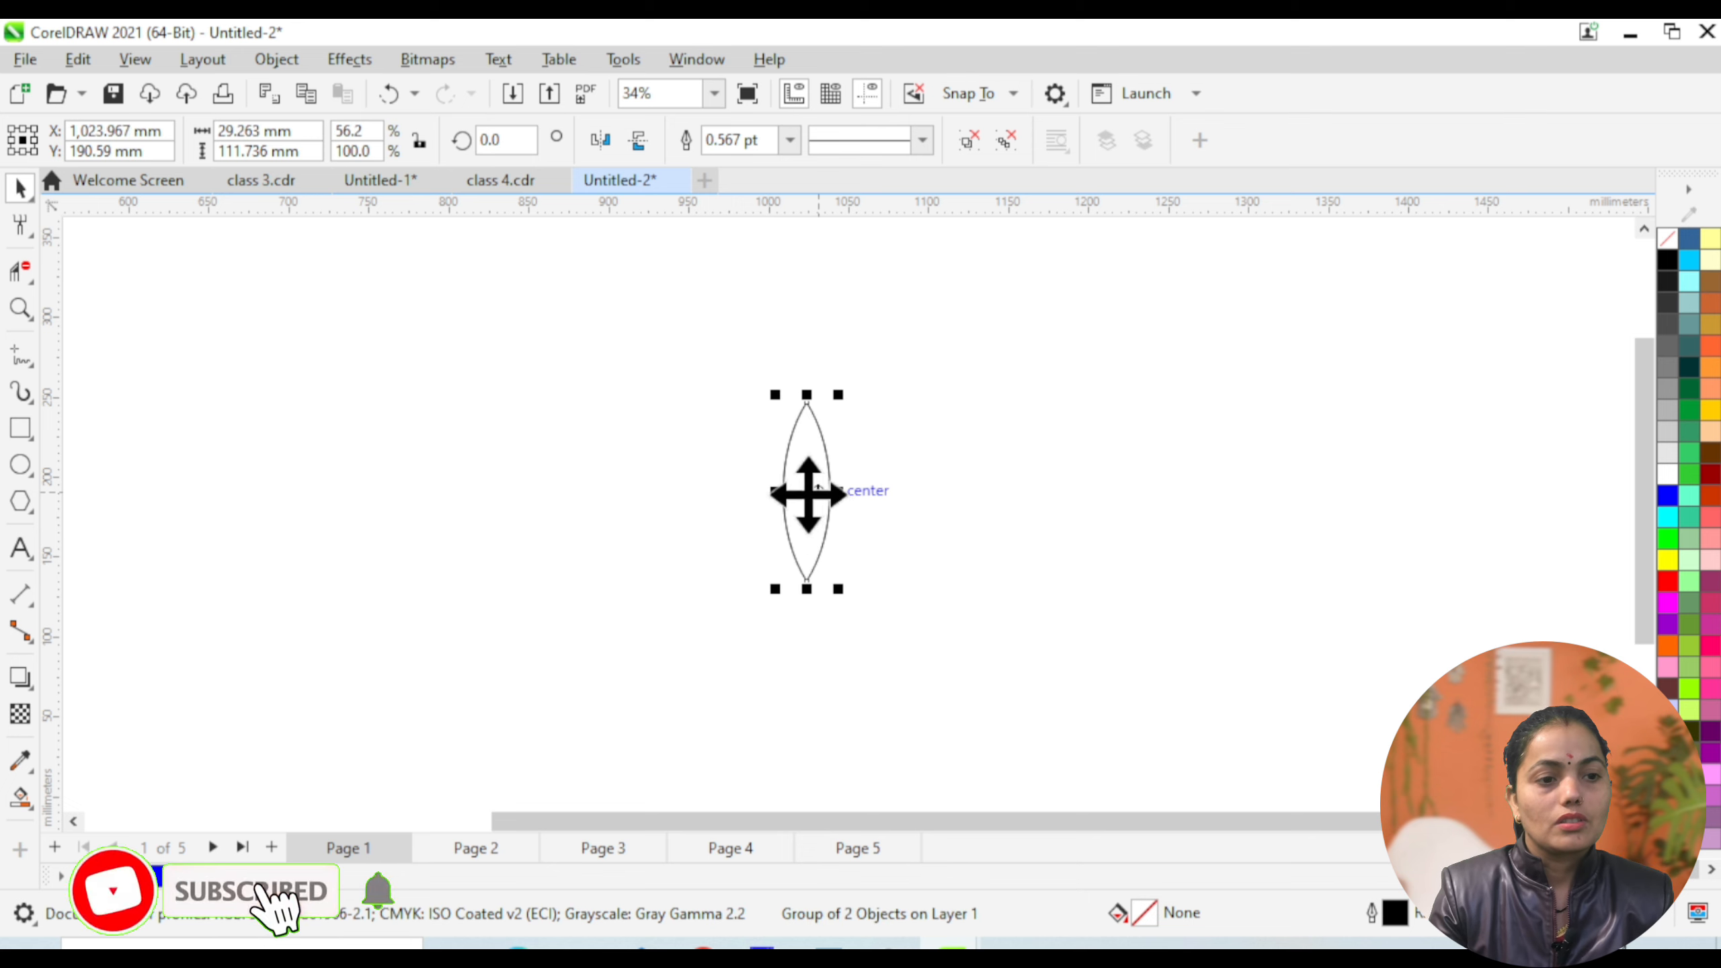
# Create a copy of the petal rotated to about 325.9° around its centre and repeat the duplication until a full flower forms.
pyautogui.click(808, 495)
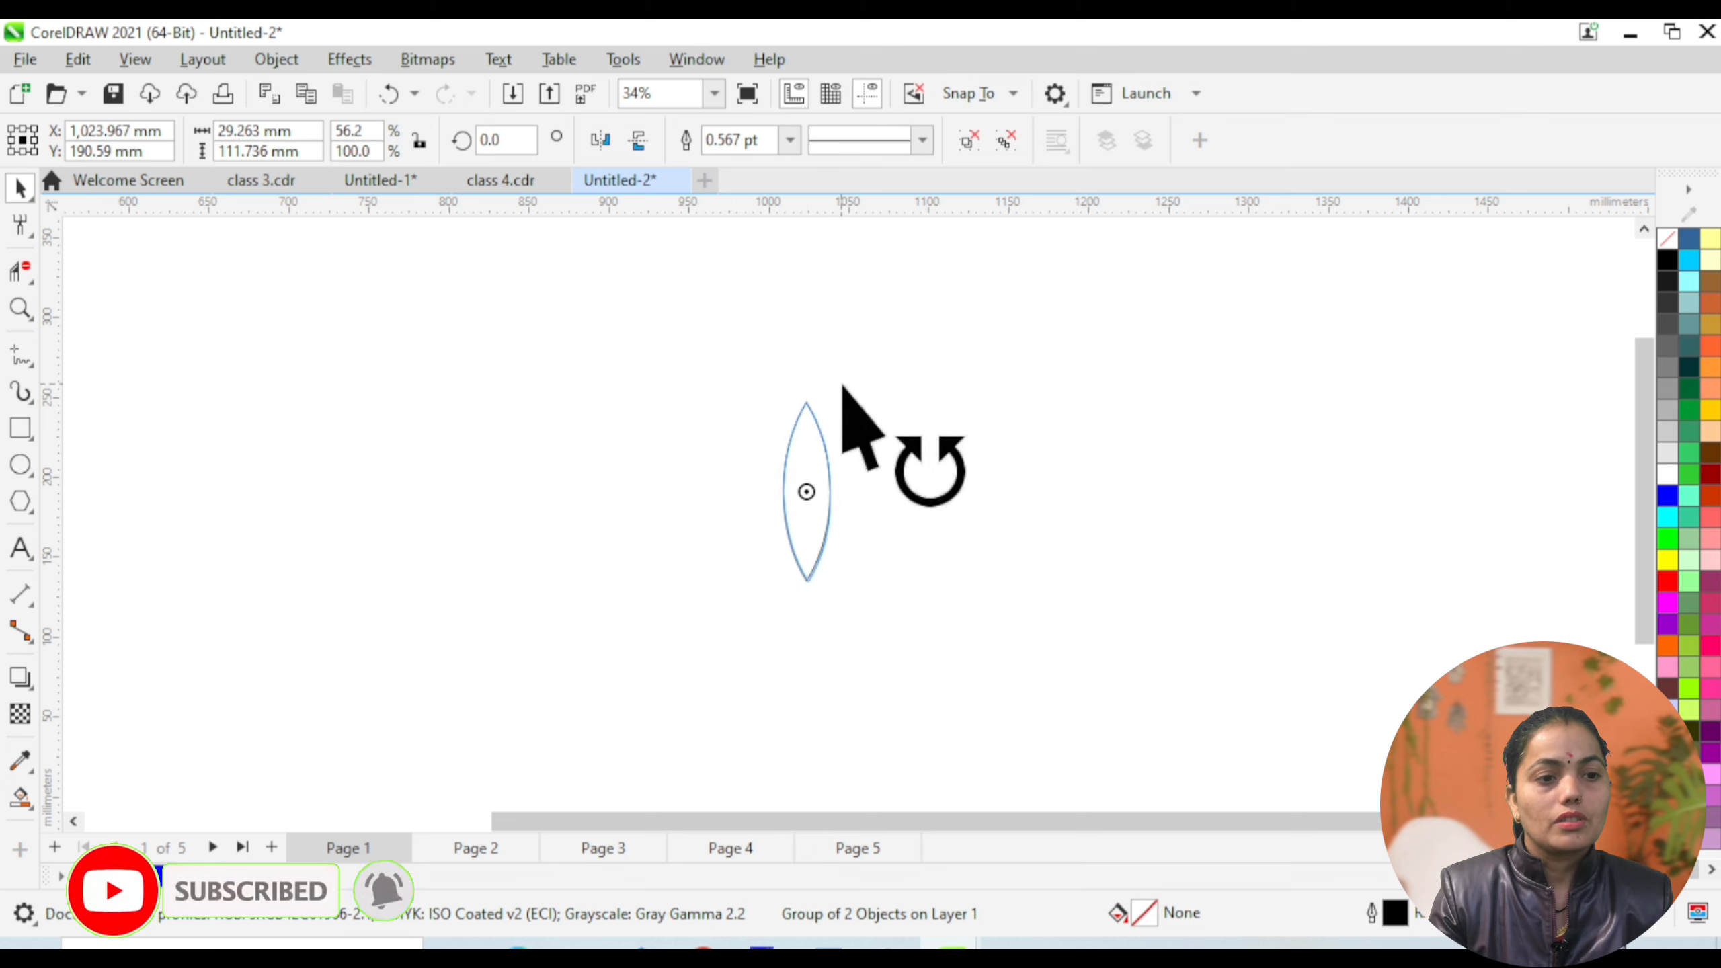
pyautogui.moveTo(842, 387)
pyautogui.mouseDown()
pyautogui.moveTo(891, 435)
pyautogui.moveTo(826, 366)
pyautogui.mouseUp()
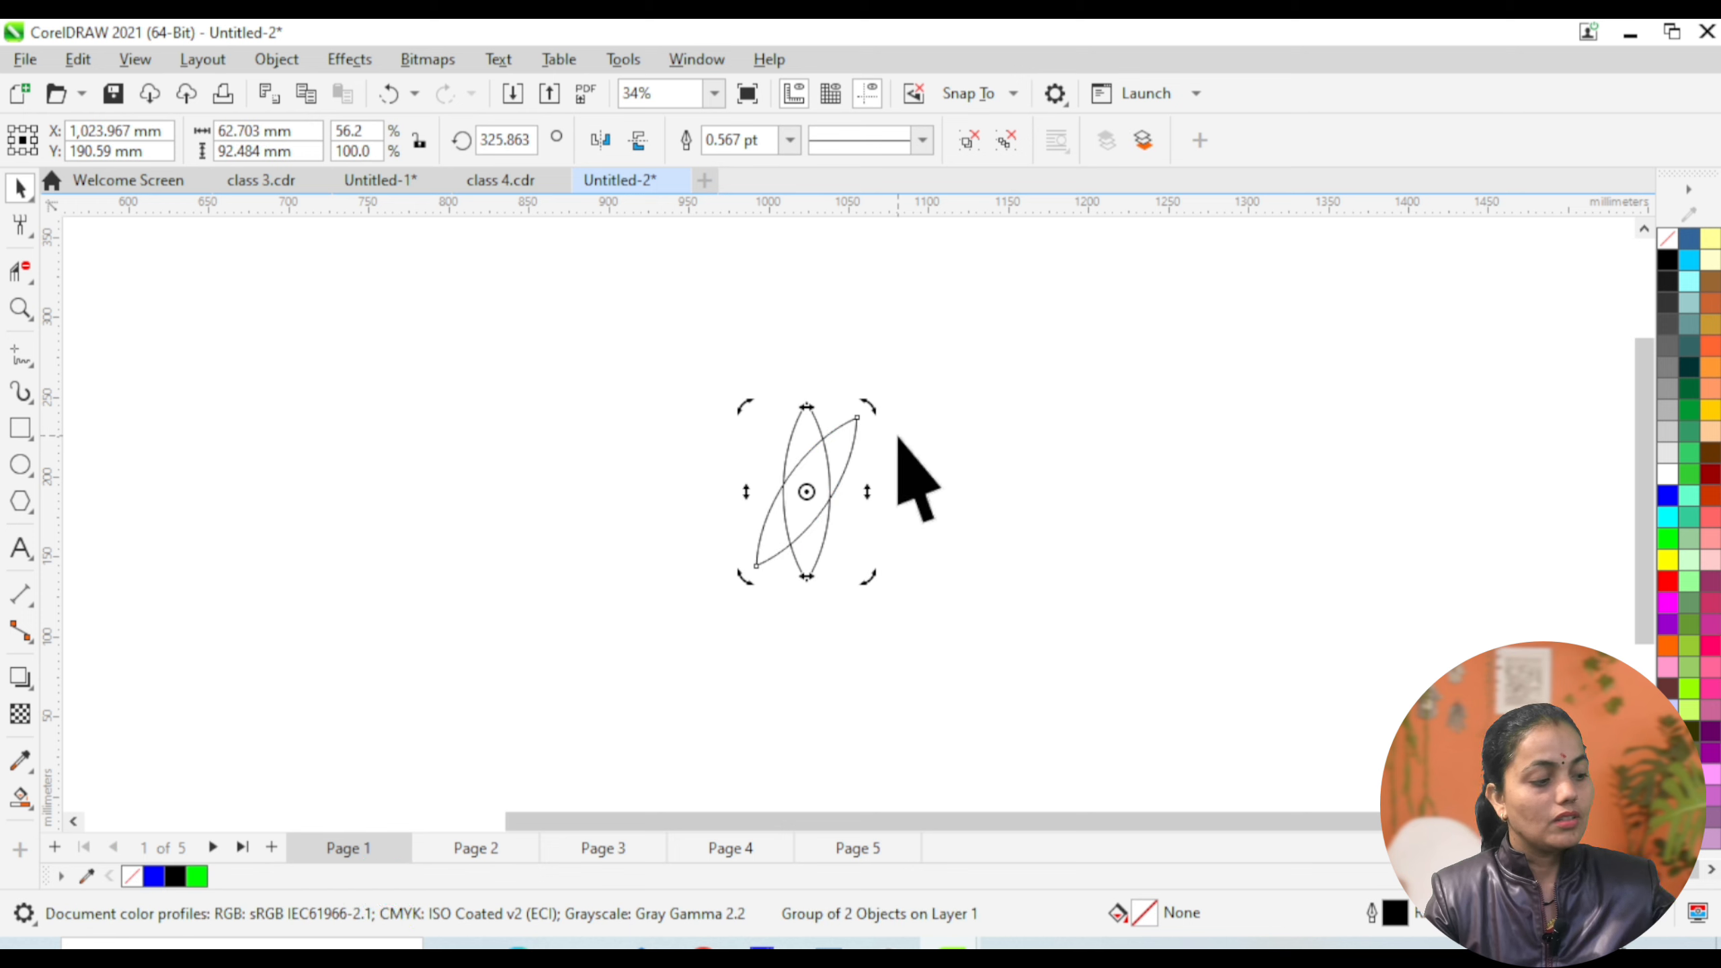
pyautogui.hotkey('ctrl', 'r')
pyautogui.hotkey('ctrl', 'r')
pyautogui.hotkey('ctrl', 'r')
pyautogui.hotkey('ctrl', 'r')
pyautogui.hotkey('ctrl', 'r')
pyautogui.hotkey('ctrl', 'r')
pyautogui.hotkey('ctrl', 'r')
pyautogui.hotkey('ctrl', 'r')
pyautogui.hotkey('ctrl', 'r')
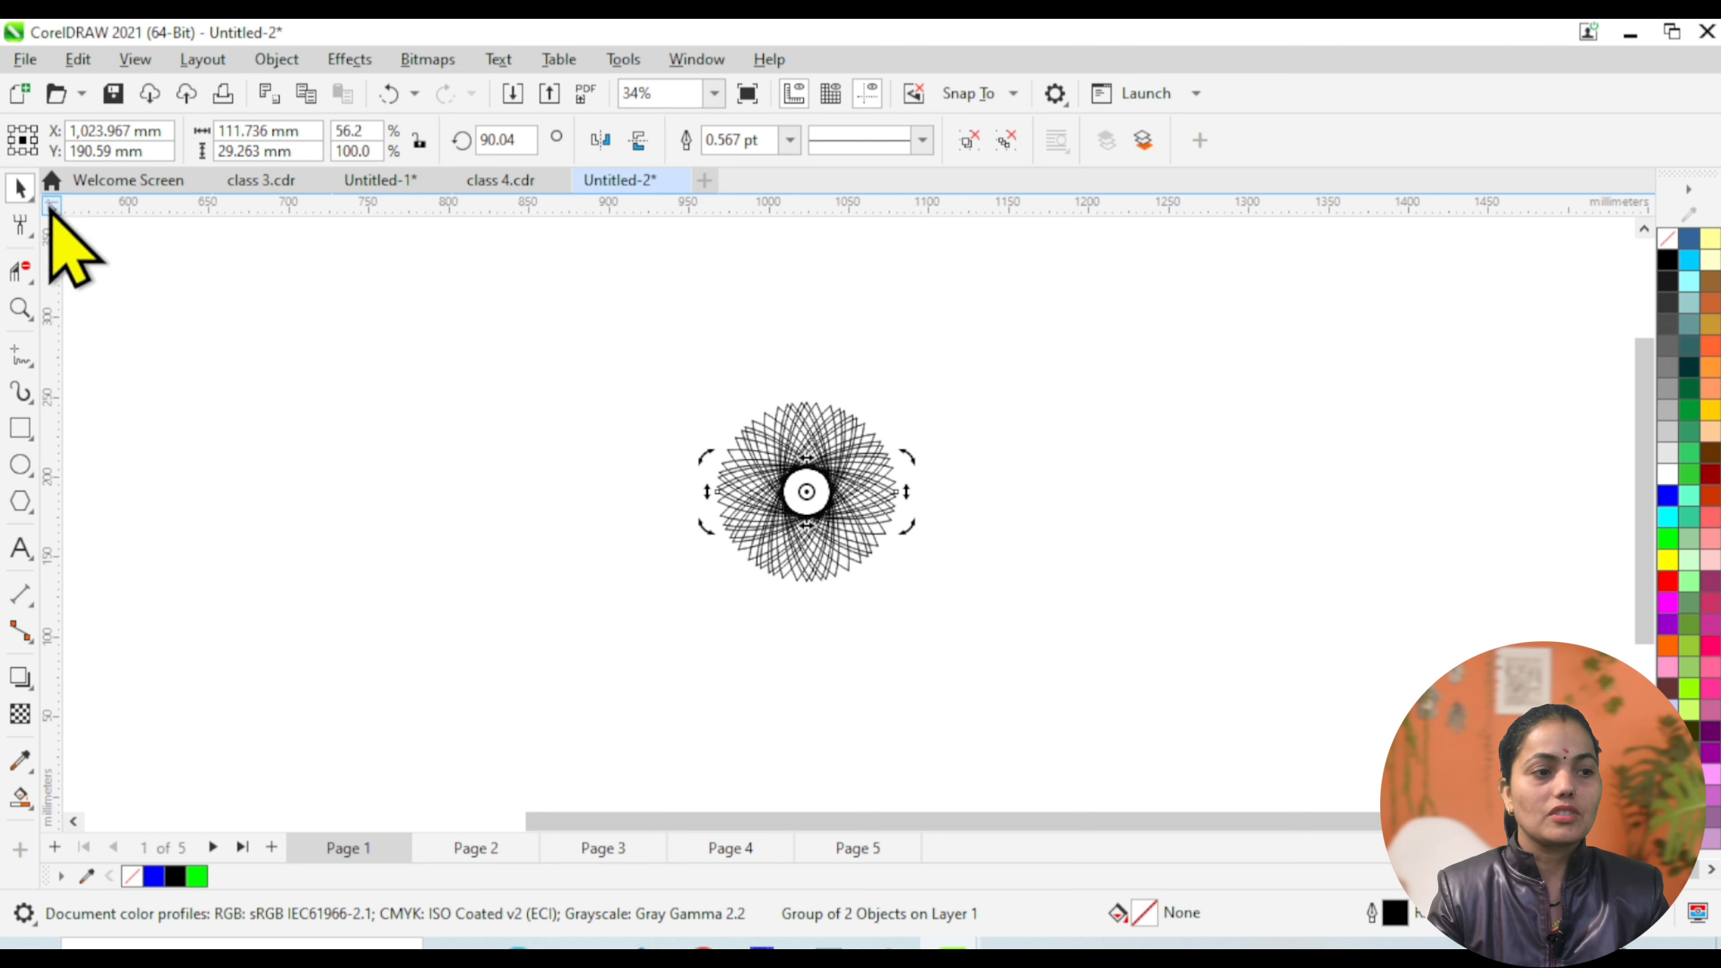
# Enlarge the whole petal pattern to about 211 by 211 mm and give it a red outline.
pyautogui.moveTo(627, 353); pyautogui.dragTo(1002, 687)
pyautogui.moveTo(709, 394); pyautogui.dragTo(647, 333)
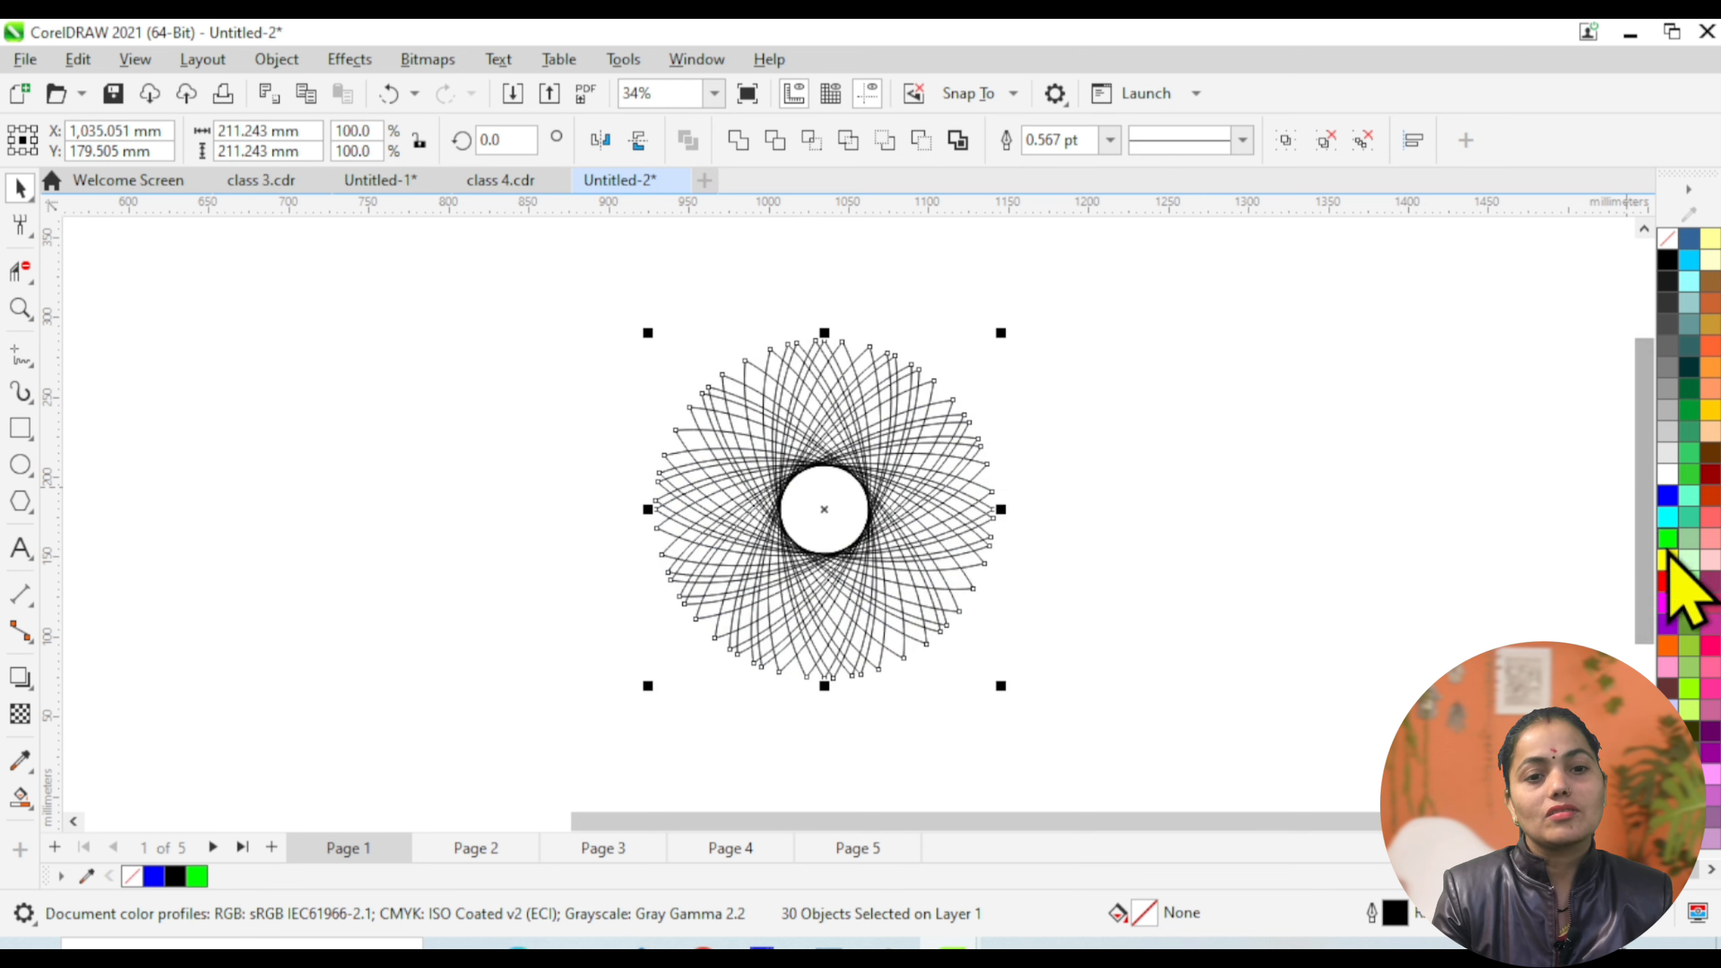
pyautogui.rightClick(1668, 582)
pyautogui.click(1642, 592)
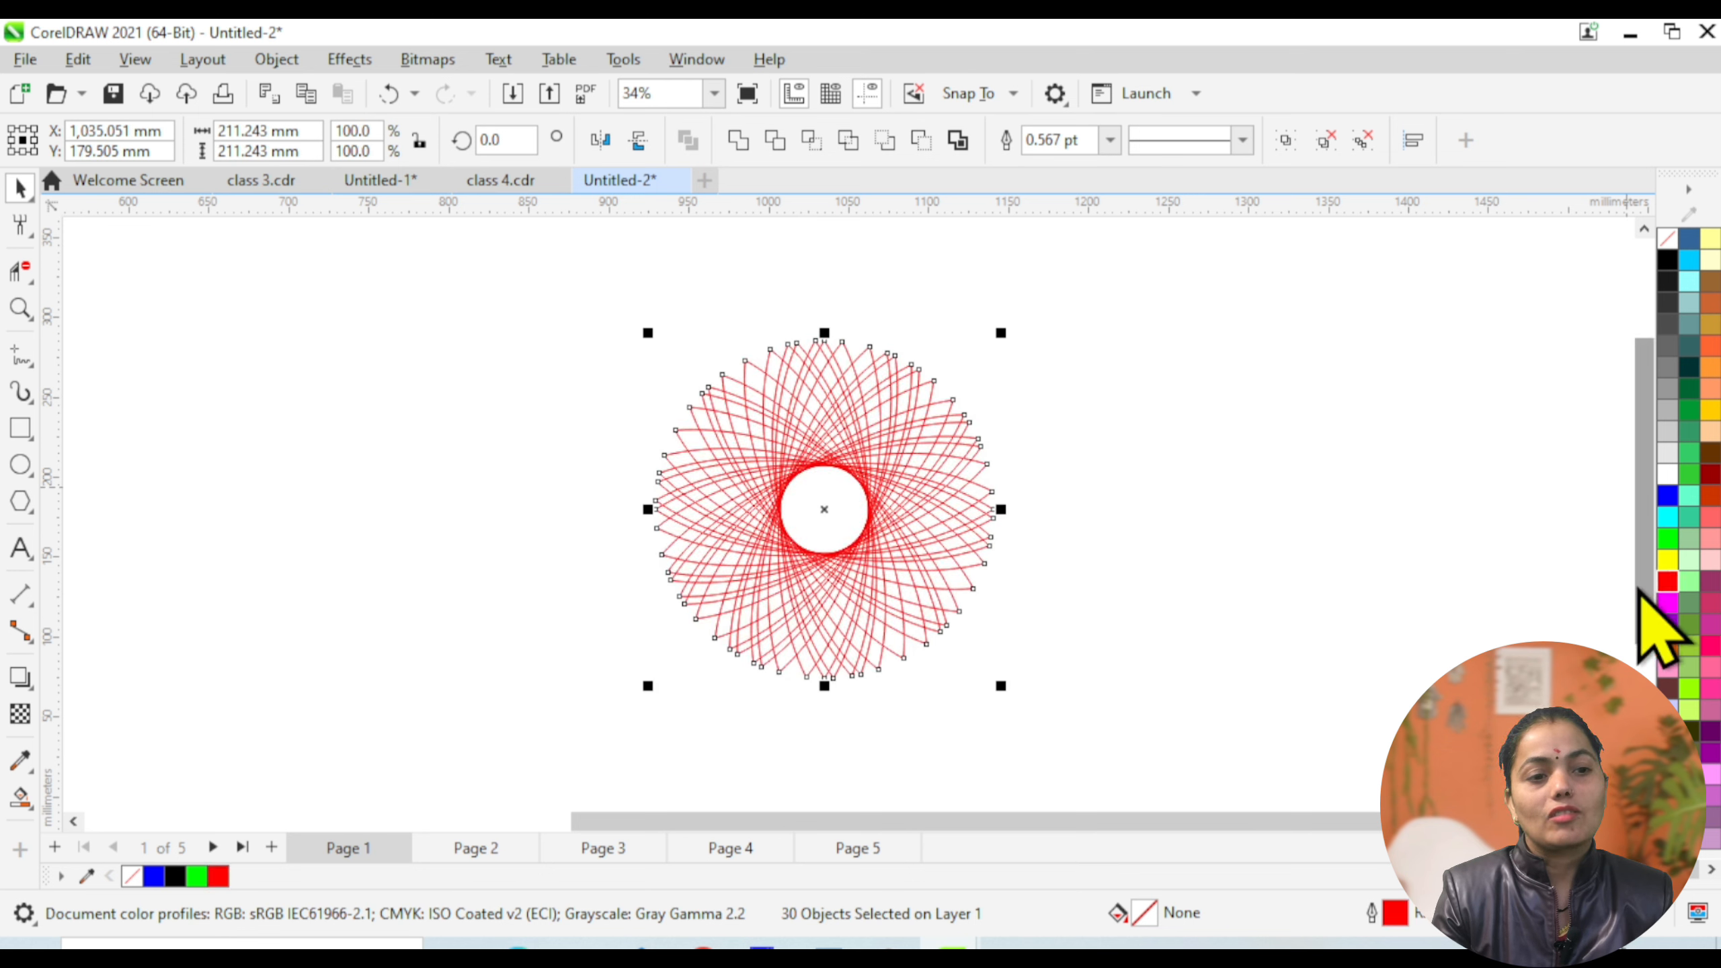
pyautogui.click(1313, 615)
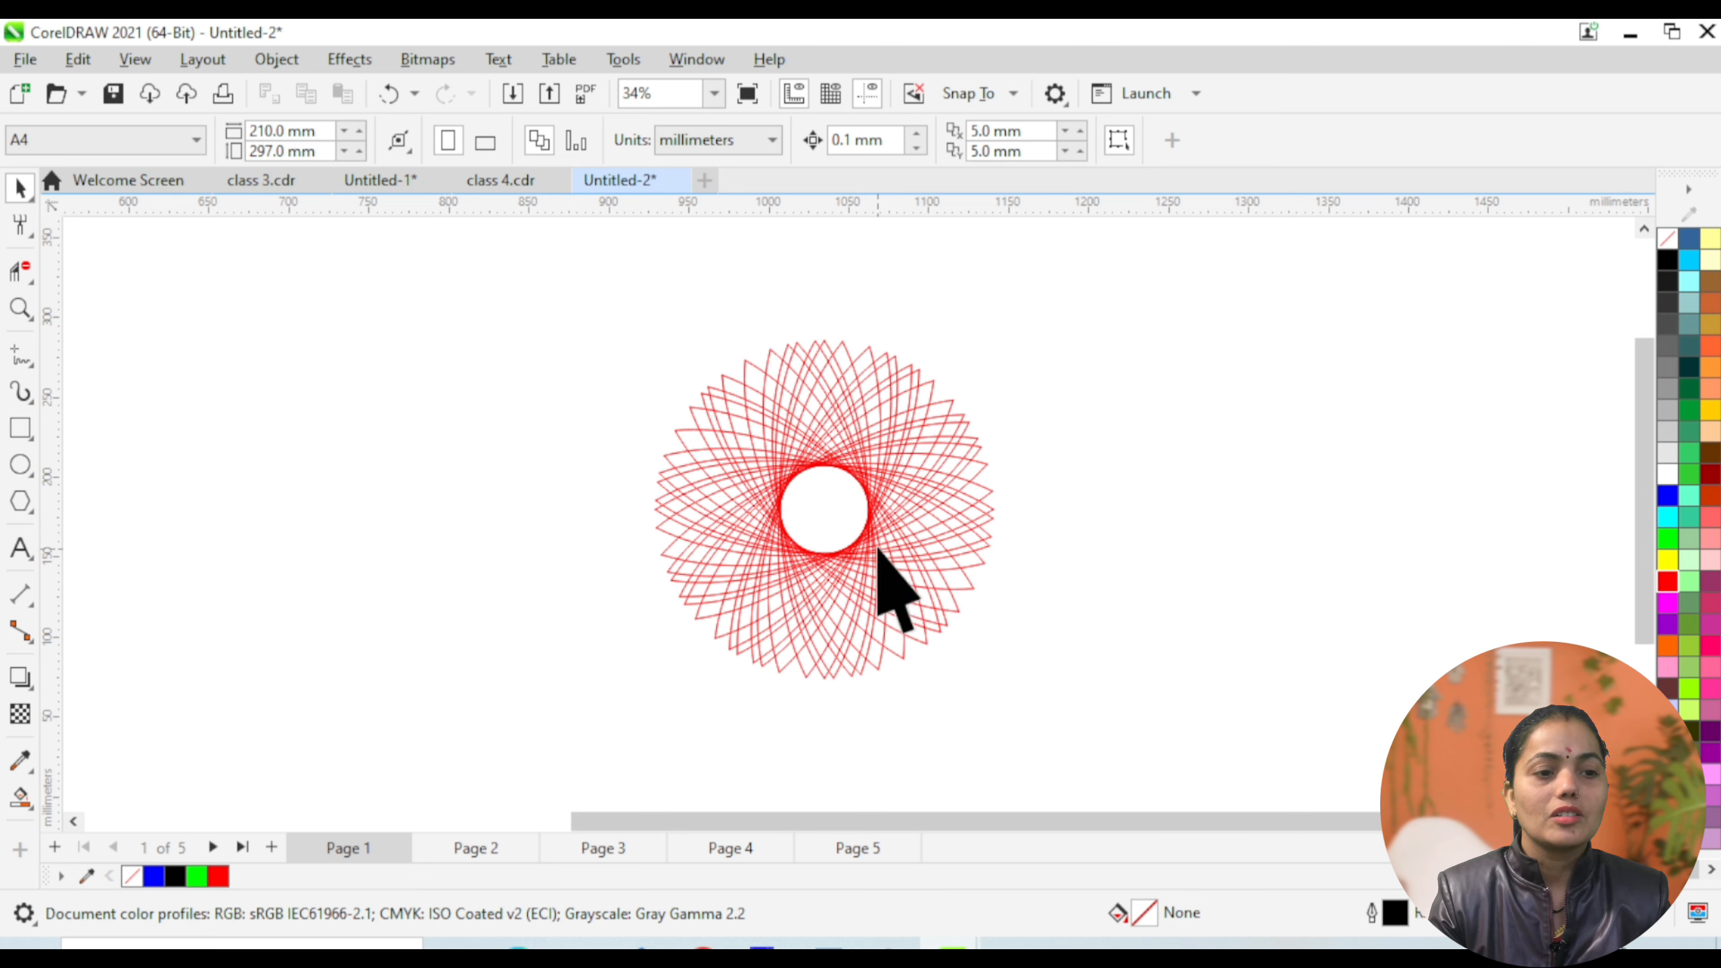
# Apply Smart Fill to the flower's empty central circle and color the new shape yellow.
pyautogui.click(20, 797)
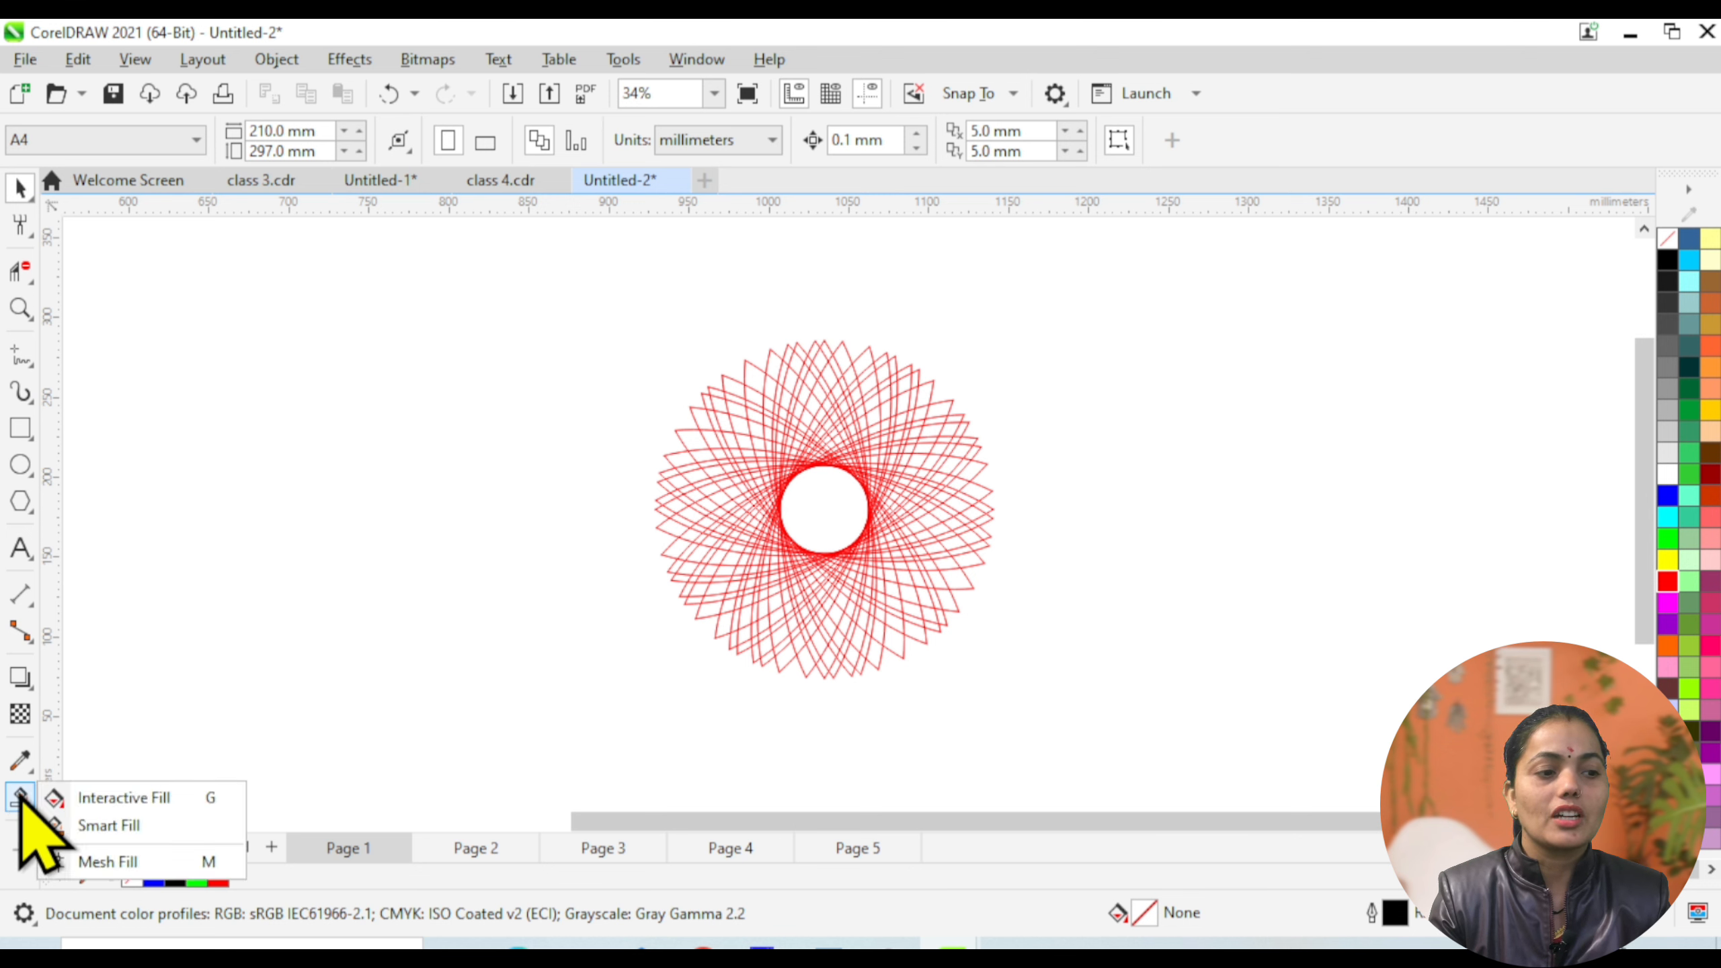
pyautogui.click(102, 824)
pyautogui.click(824, 518)
pyautogui.click(1667, 561)
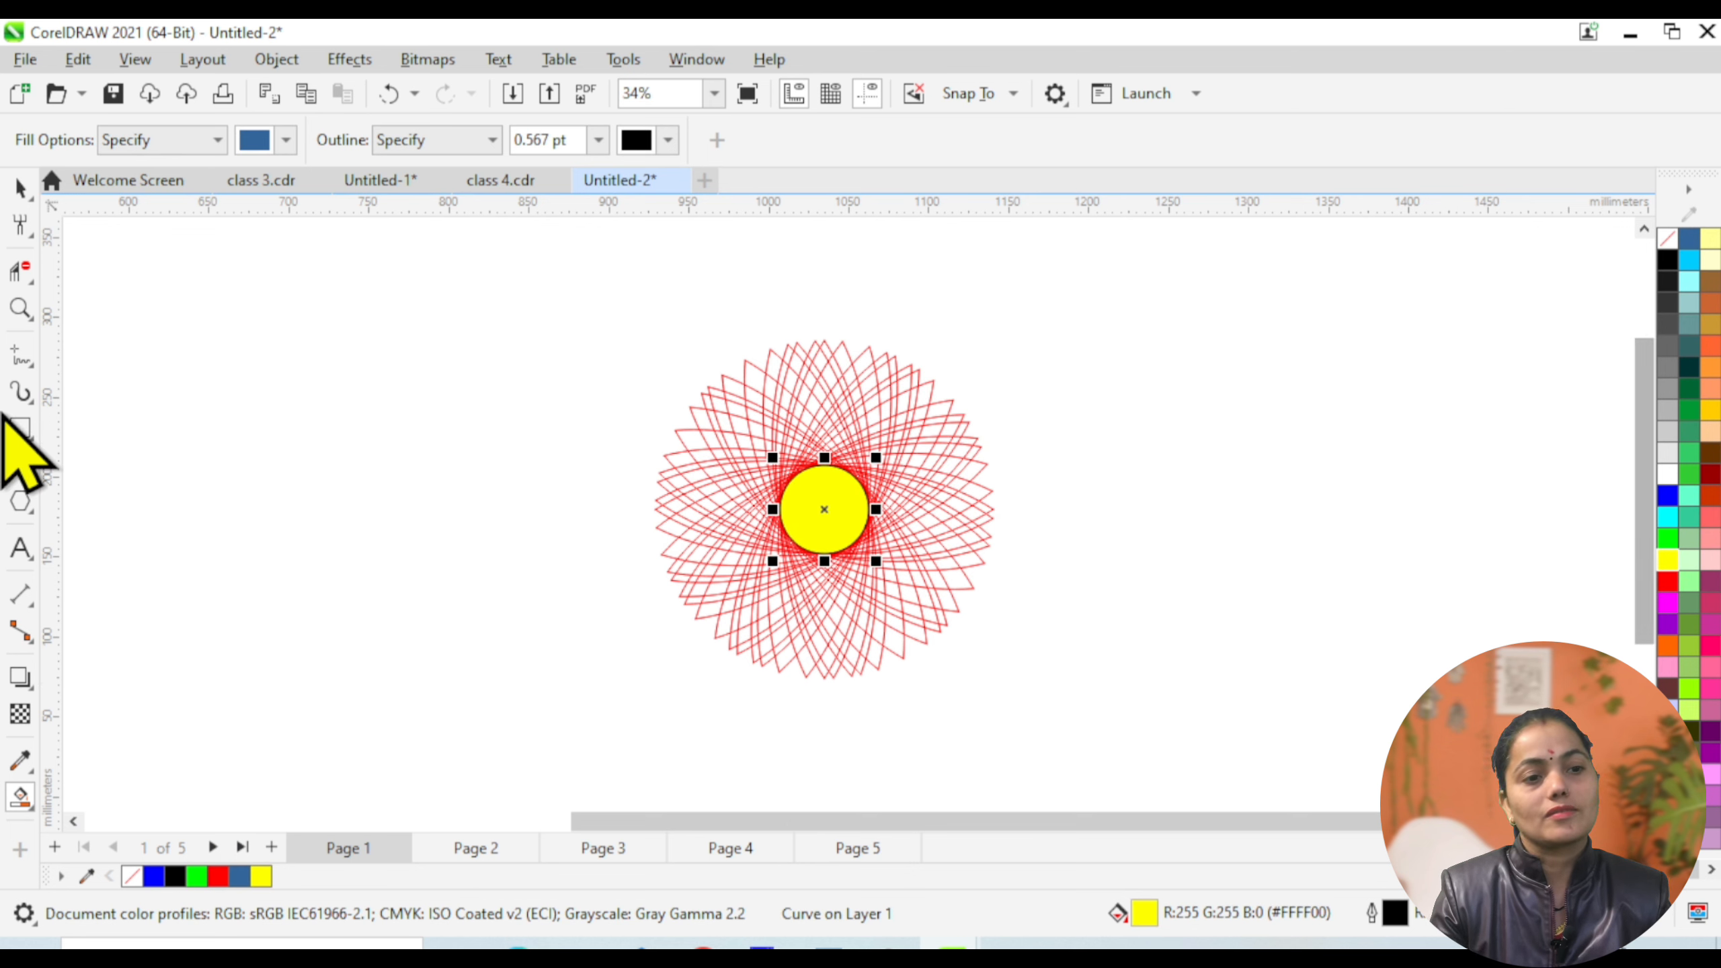
pyautogui.click(15, 184)
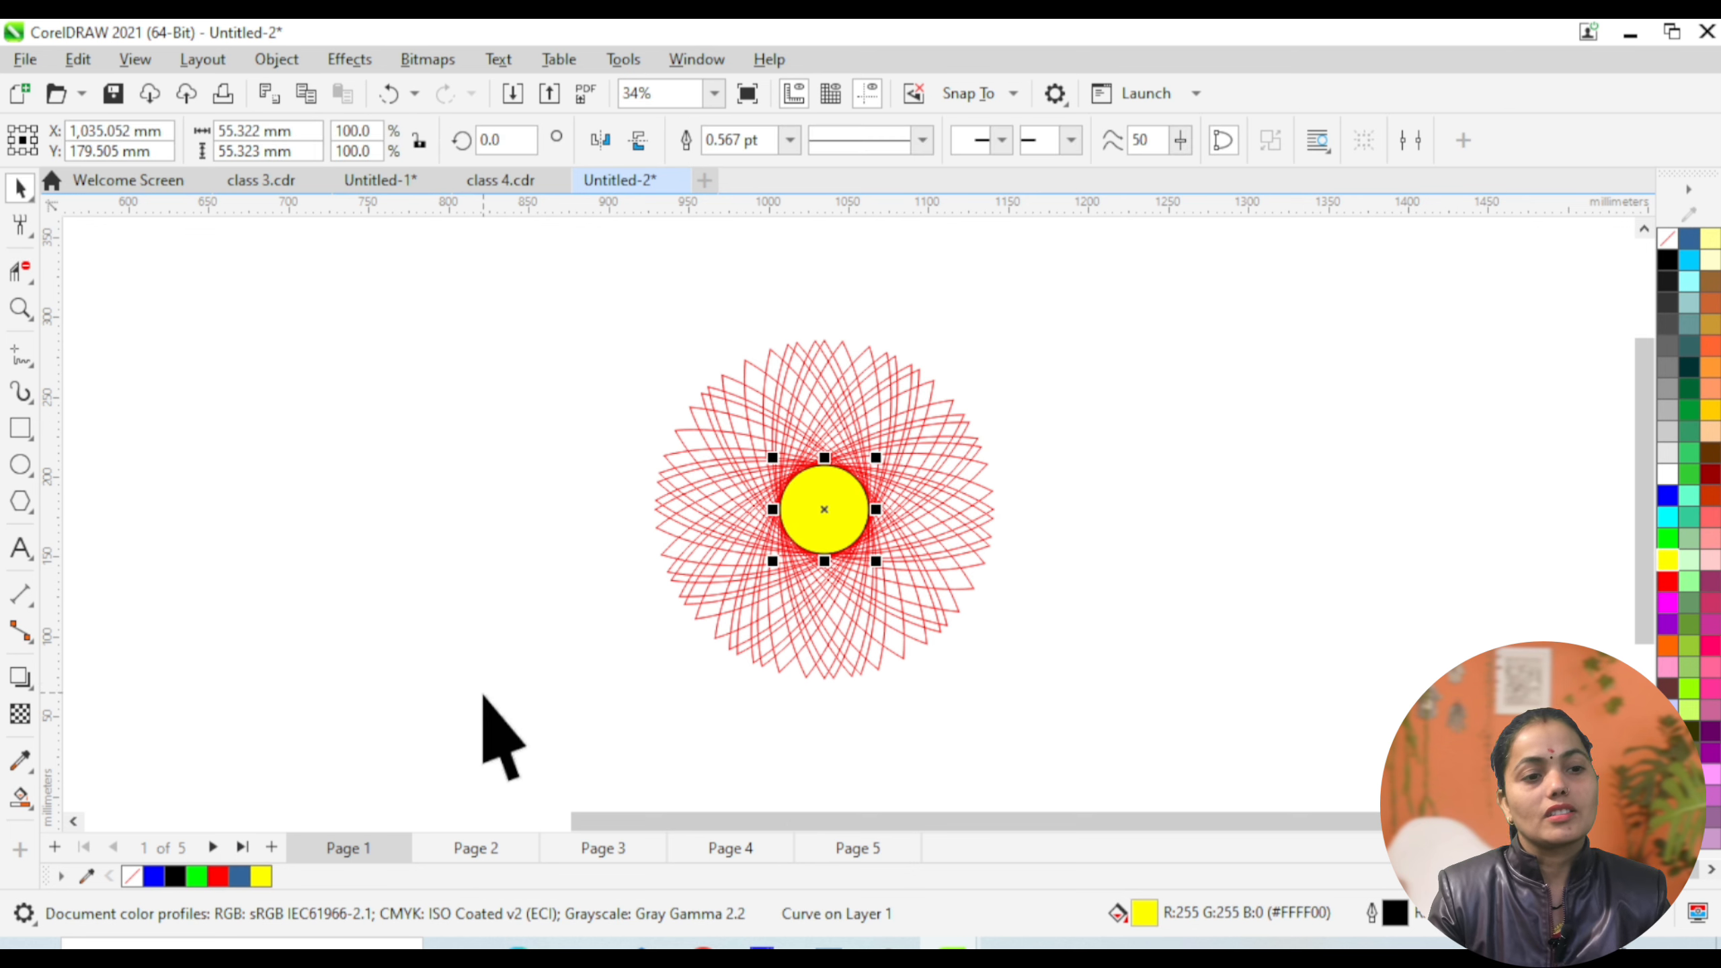
pyautogui.click(1008, 624)
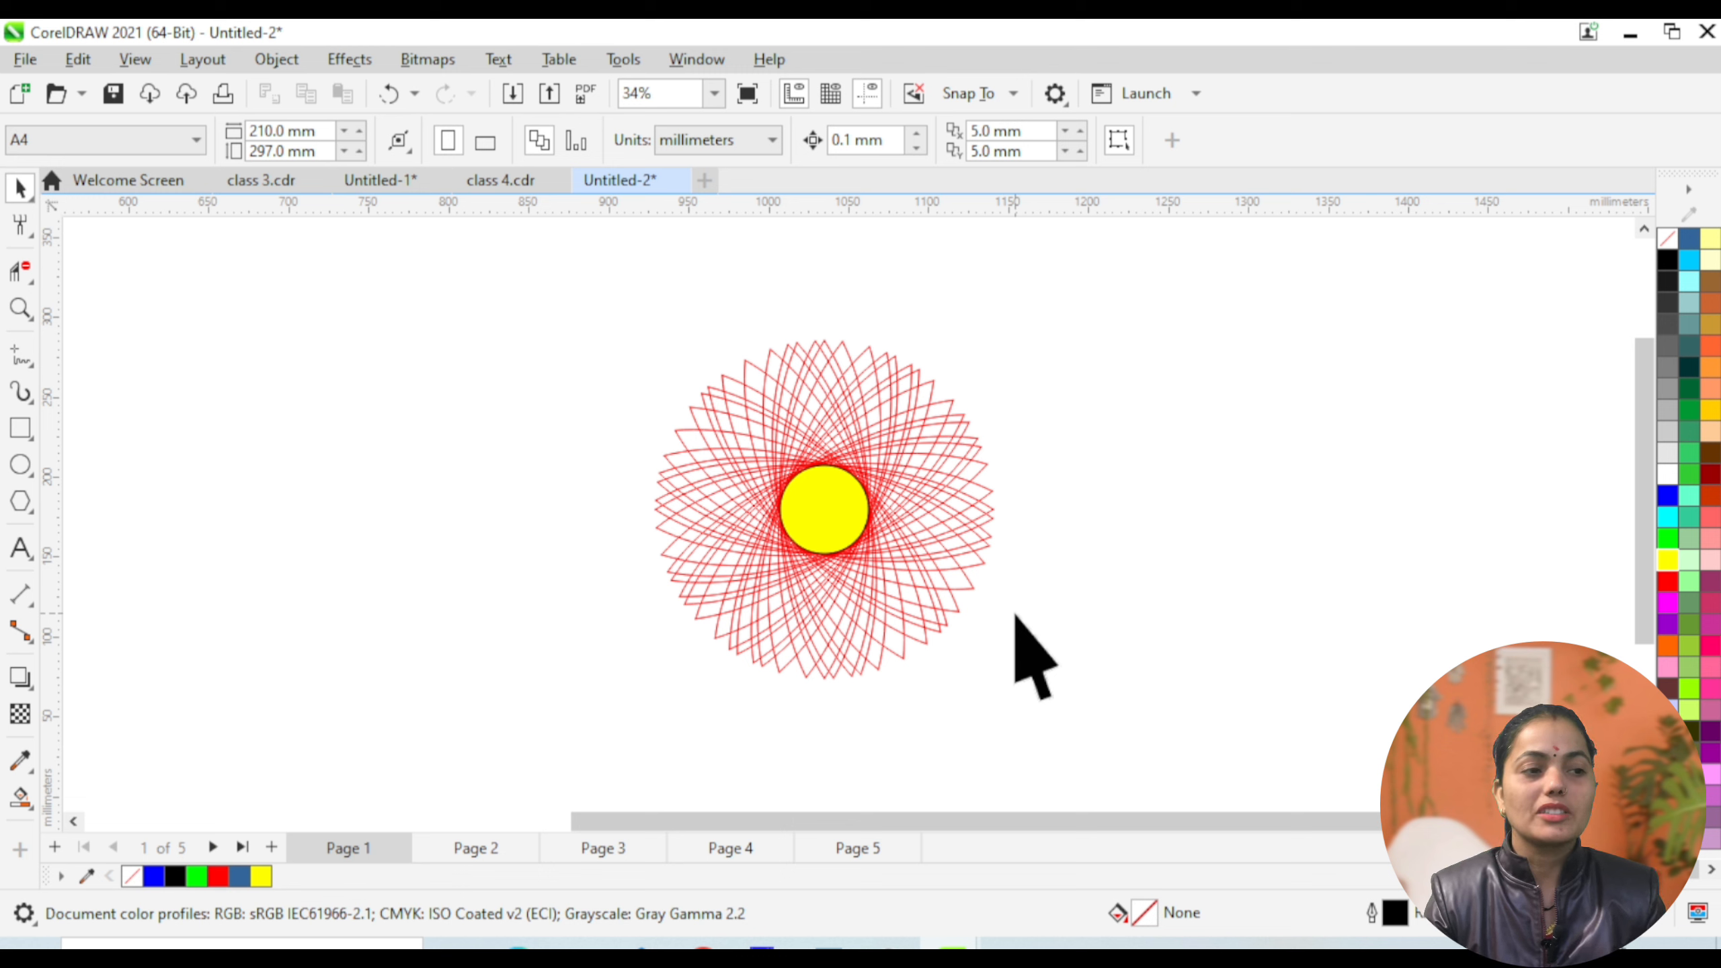